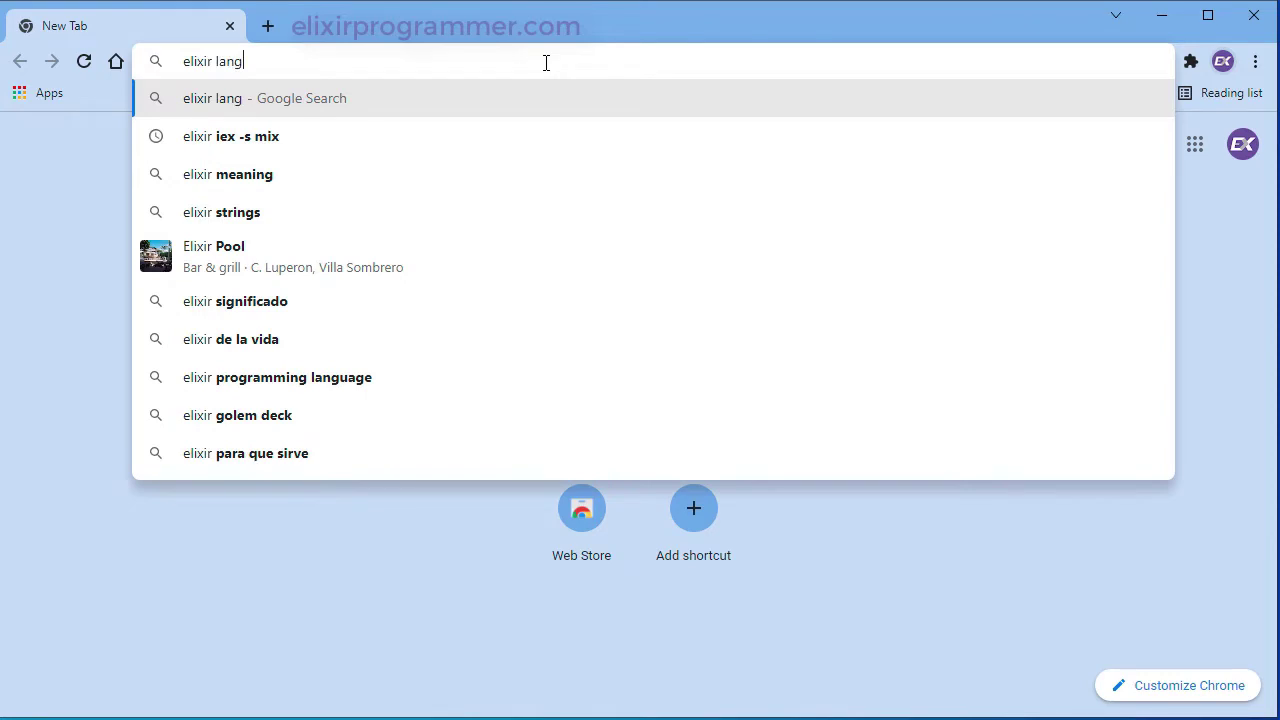
Step: Download elixir-websetup.exe from the Windows section of elixir-lang.org's Install page
key("Return")
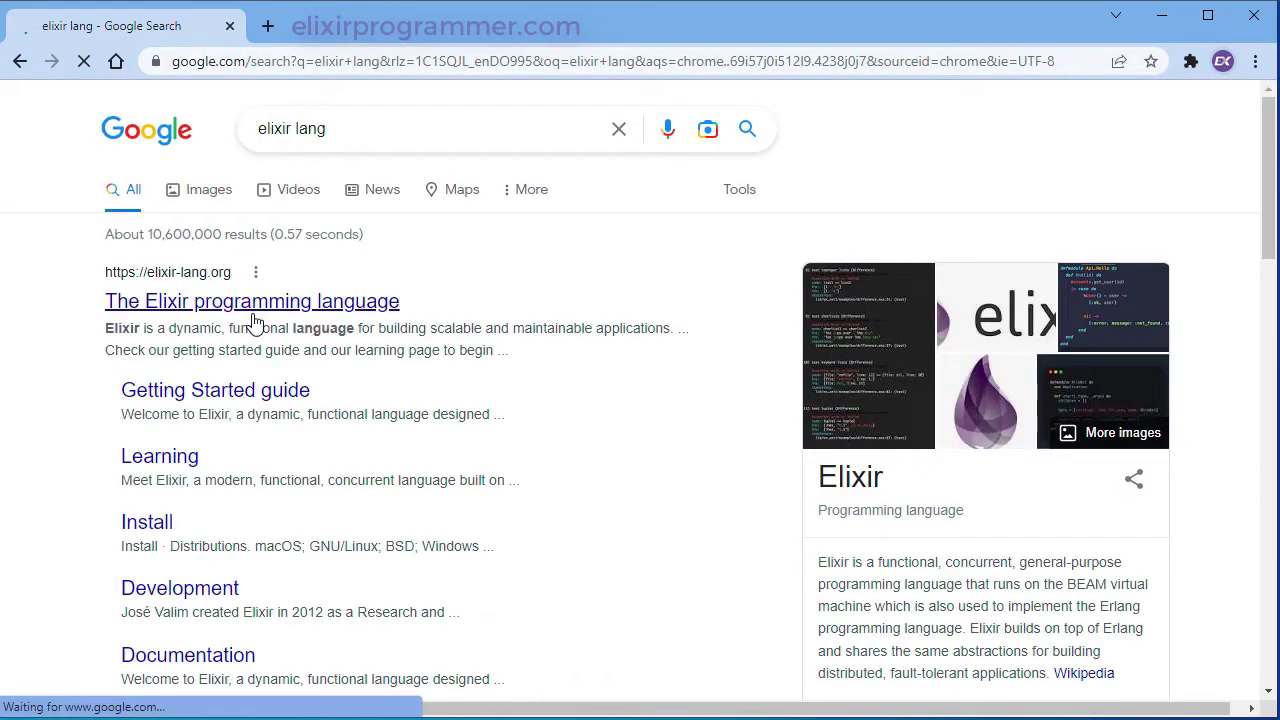
left_click(254, 316)
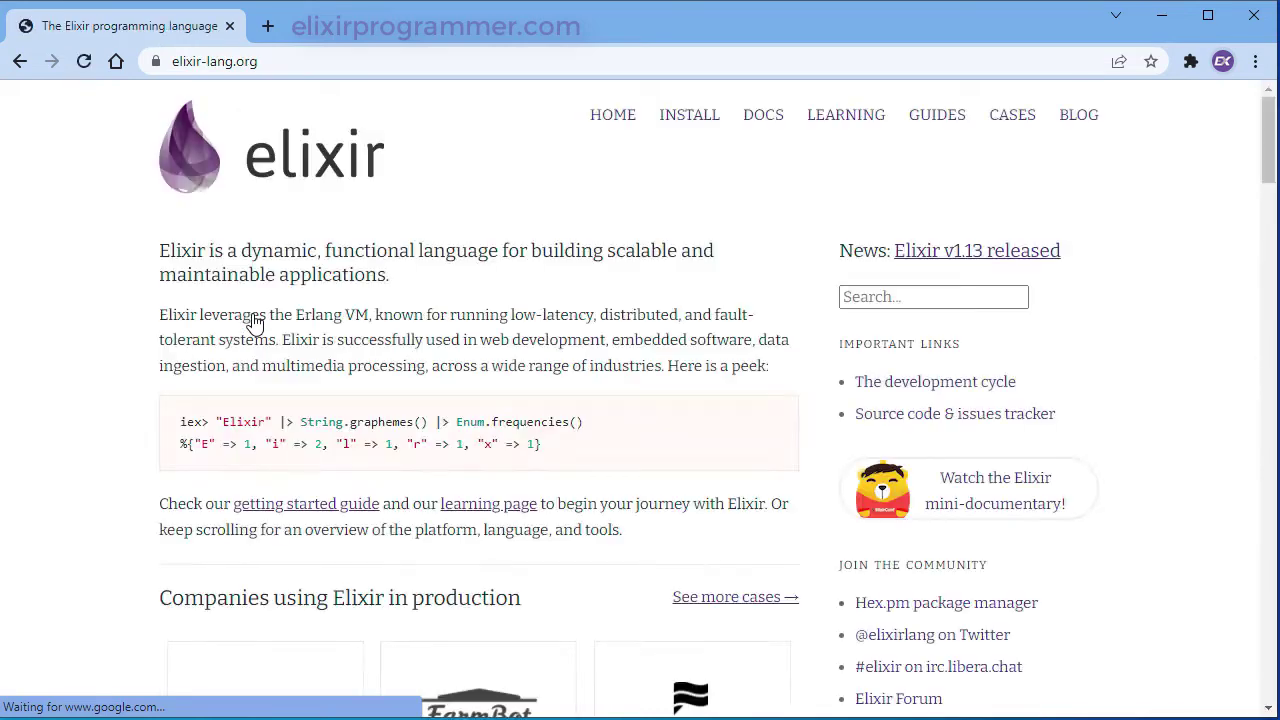
left_click(690, 118)
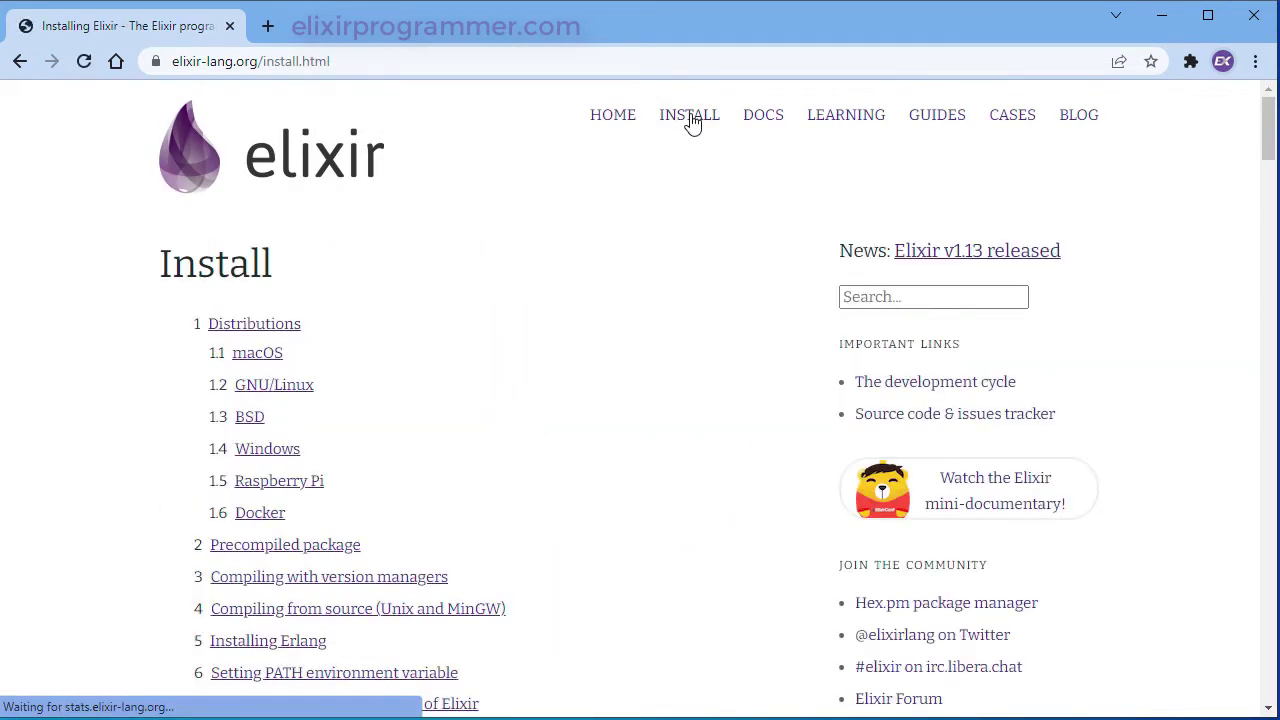
scroll(508, 324, "down", 1)
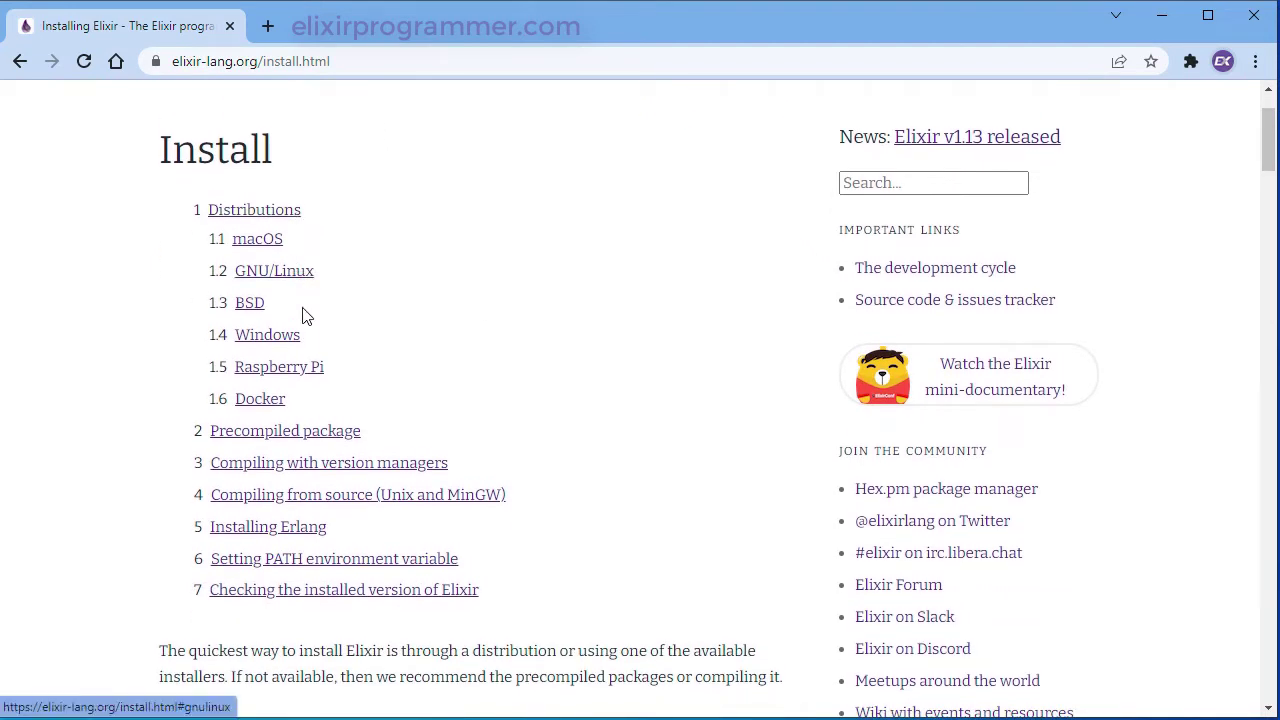
left_click(280, 343)
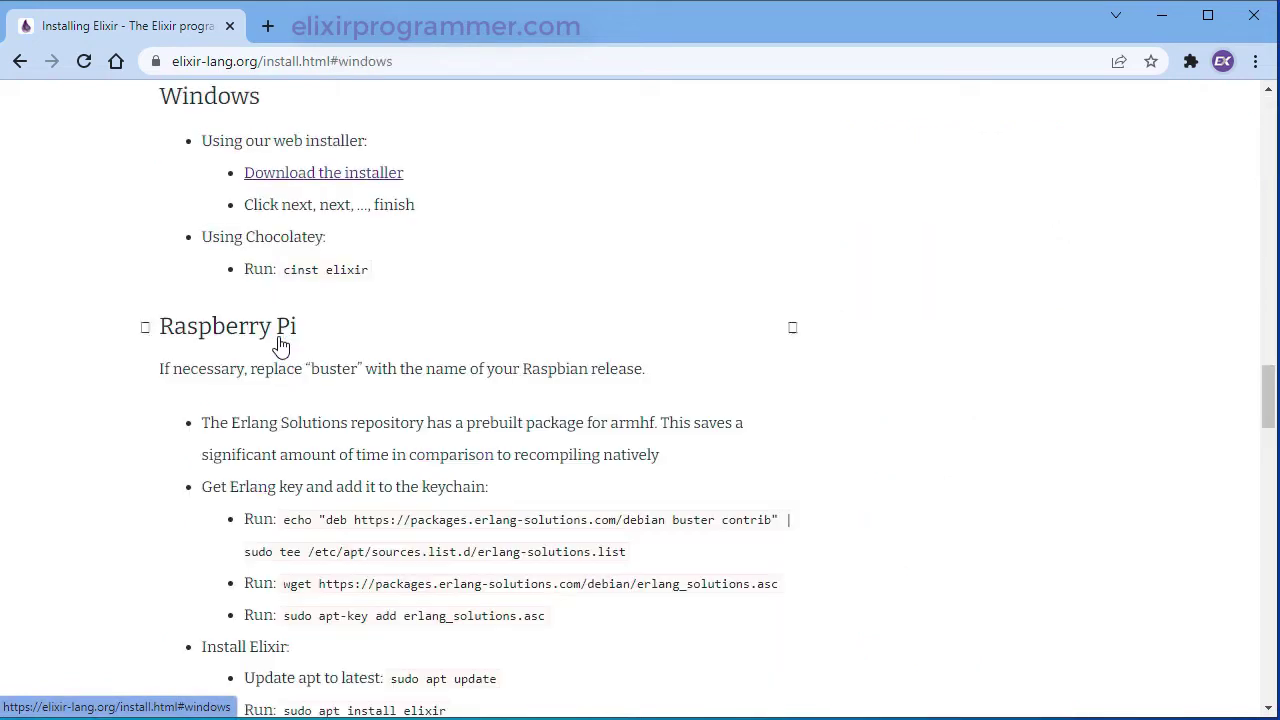
left_click(337, 181)
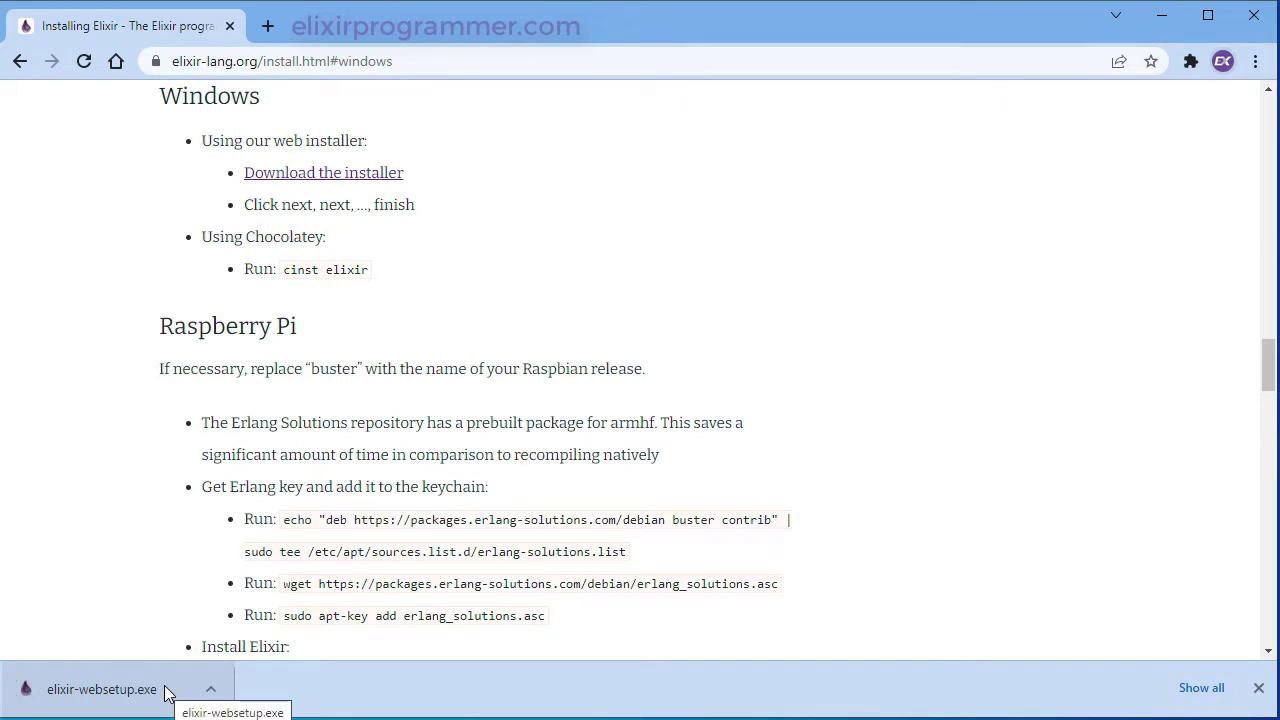
Step: Install Elixir 1.13.3 with elixir-websetup.exe, uninstalling the previous version, then open a new Chrome tab
left_click(120, 689)
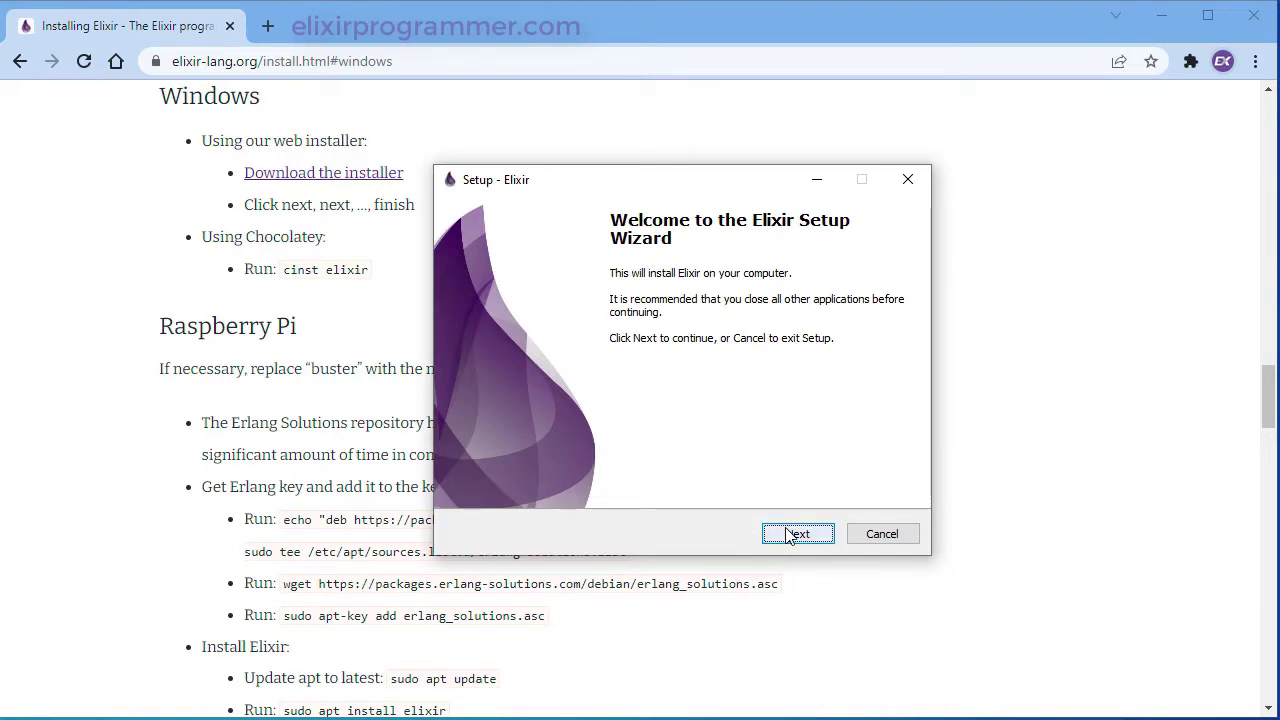
left_click(797, 534)
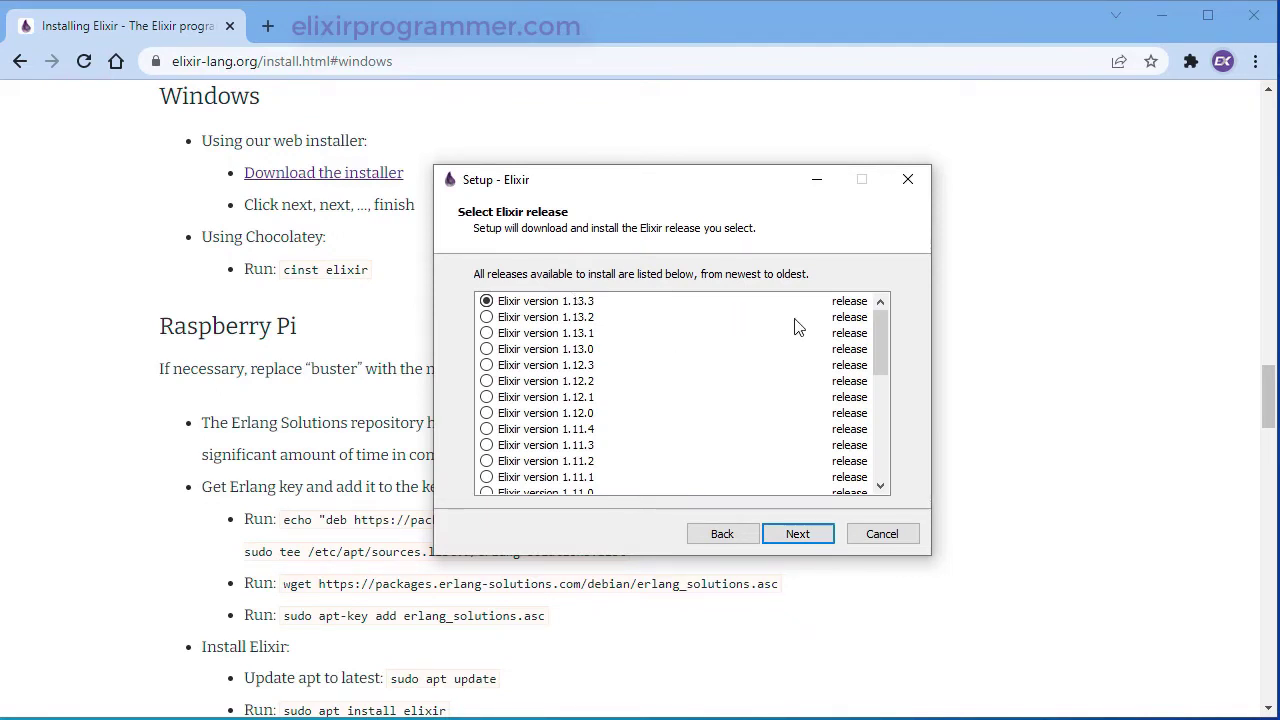
left_click_drag(885, 330, 895, 304)
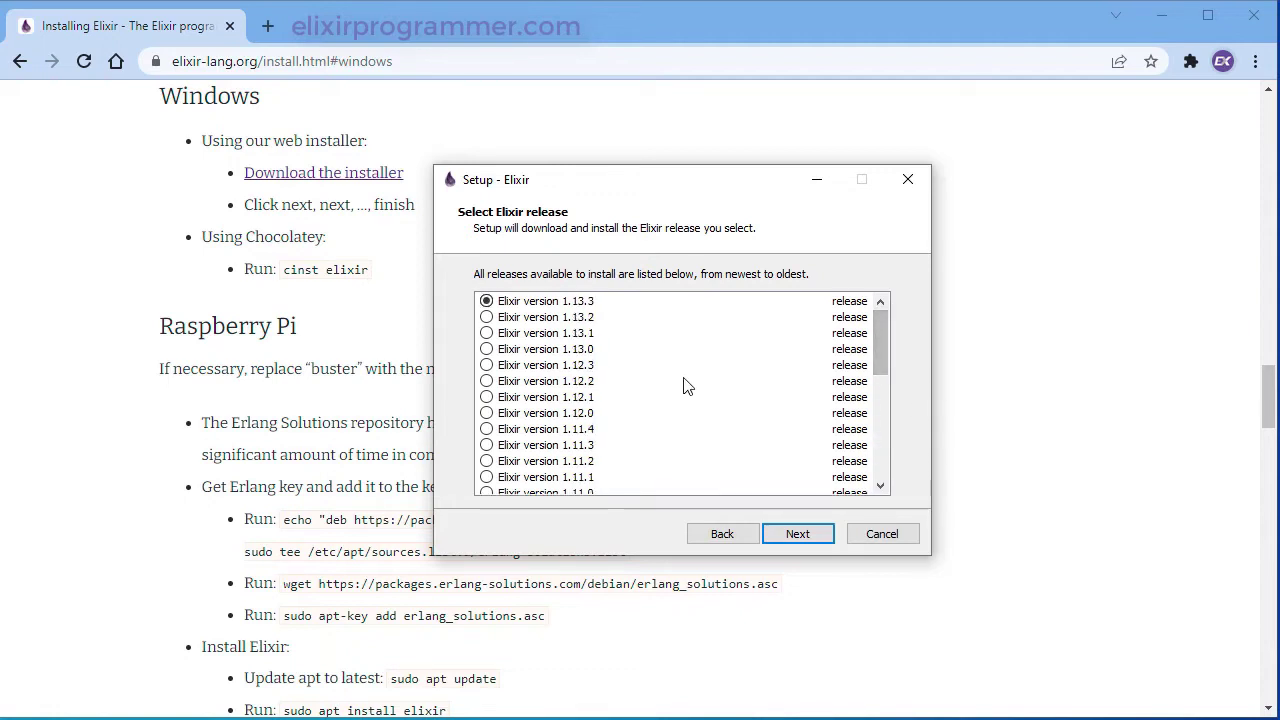
left_click(797, 535)
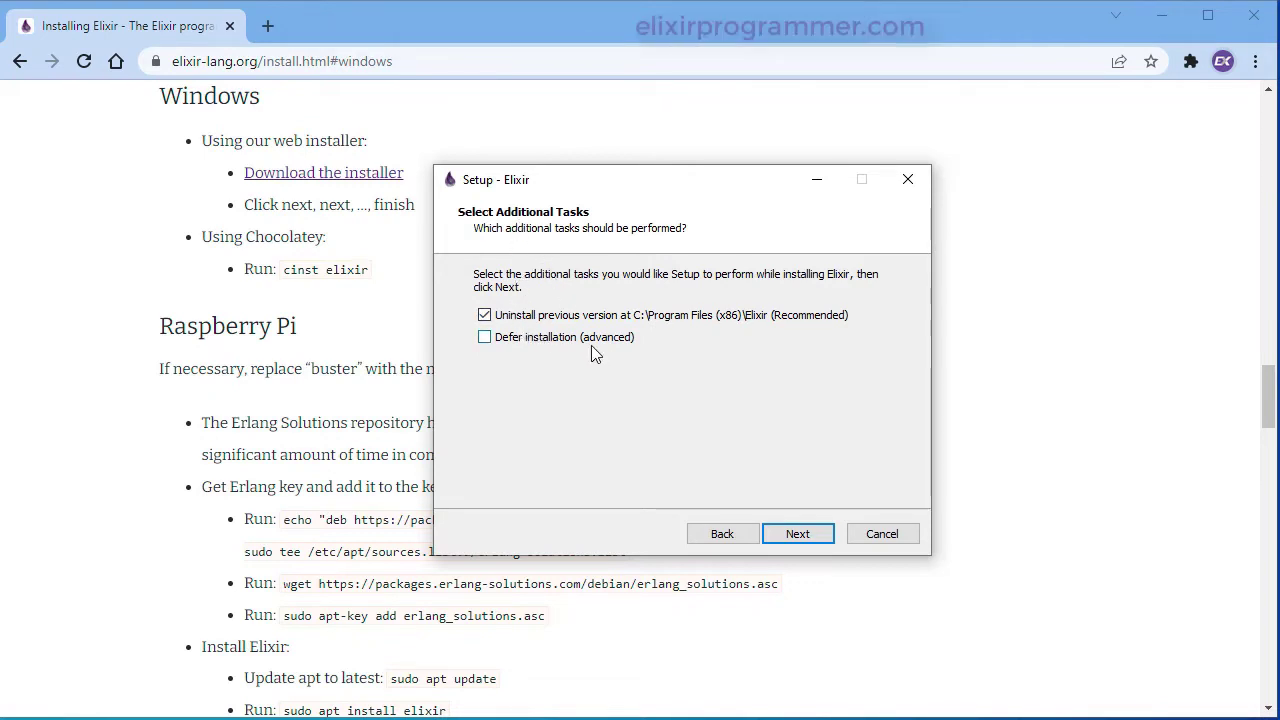
left_click(797, 534)
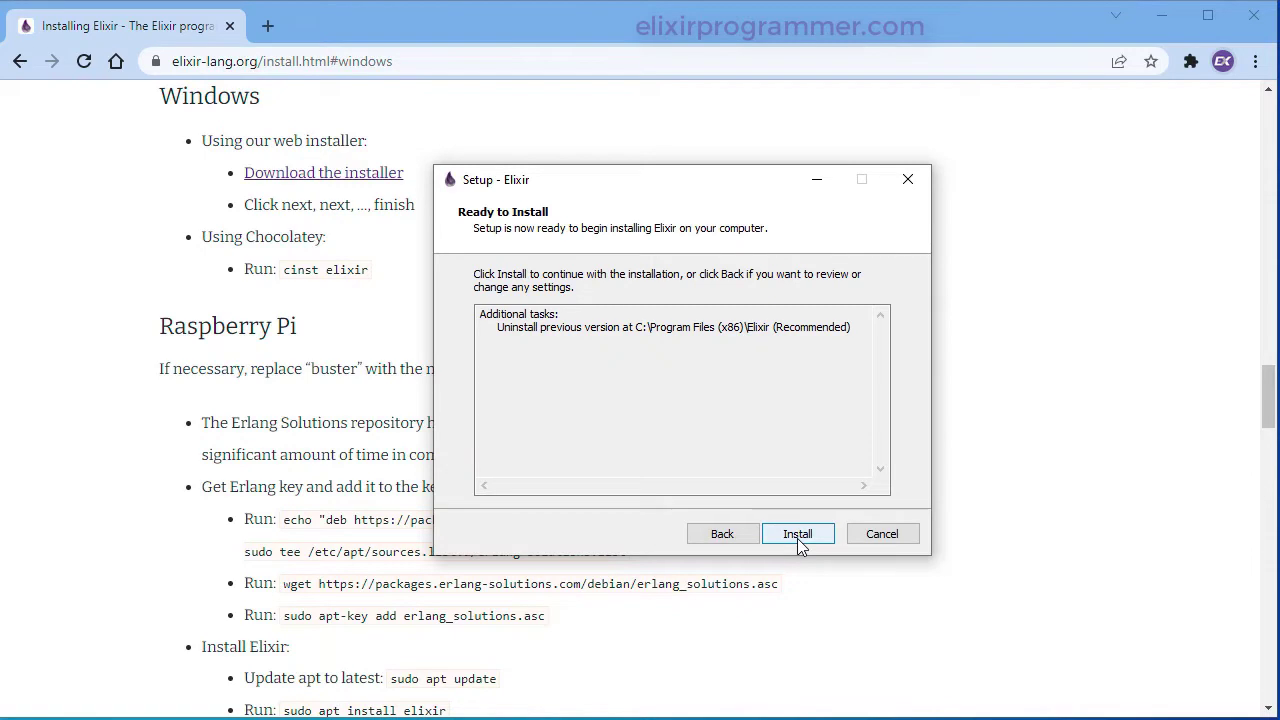
left_click(267, 26)
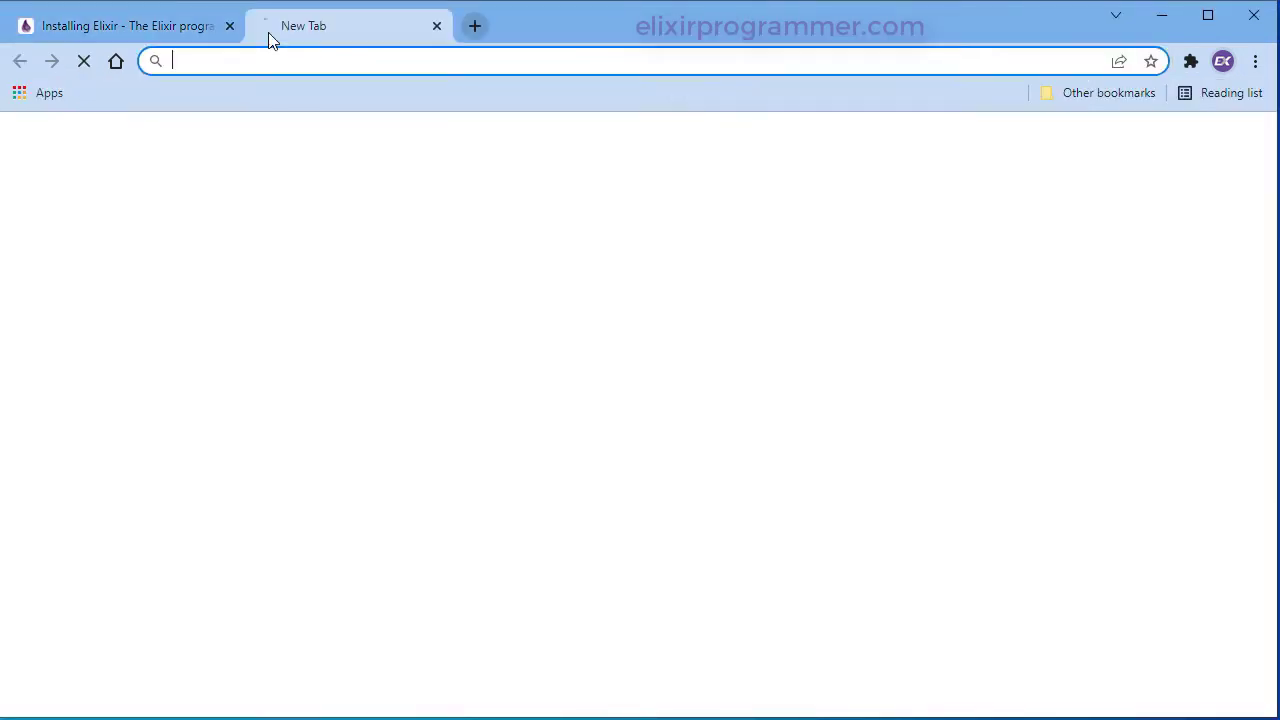
Step: Search 'visual studio code' and download the Stable Windows build from code.visualstudio.com
type("visual ")
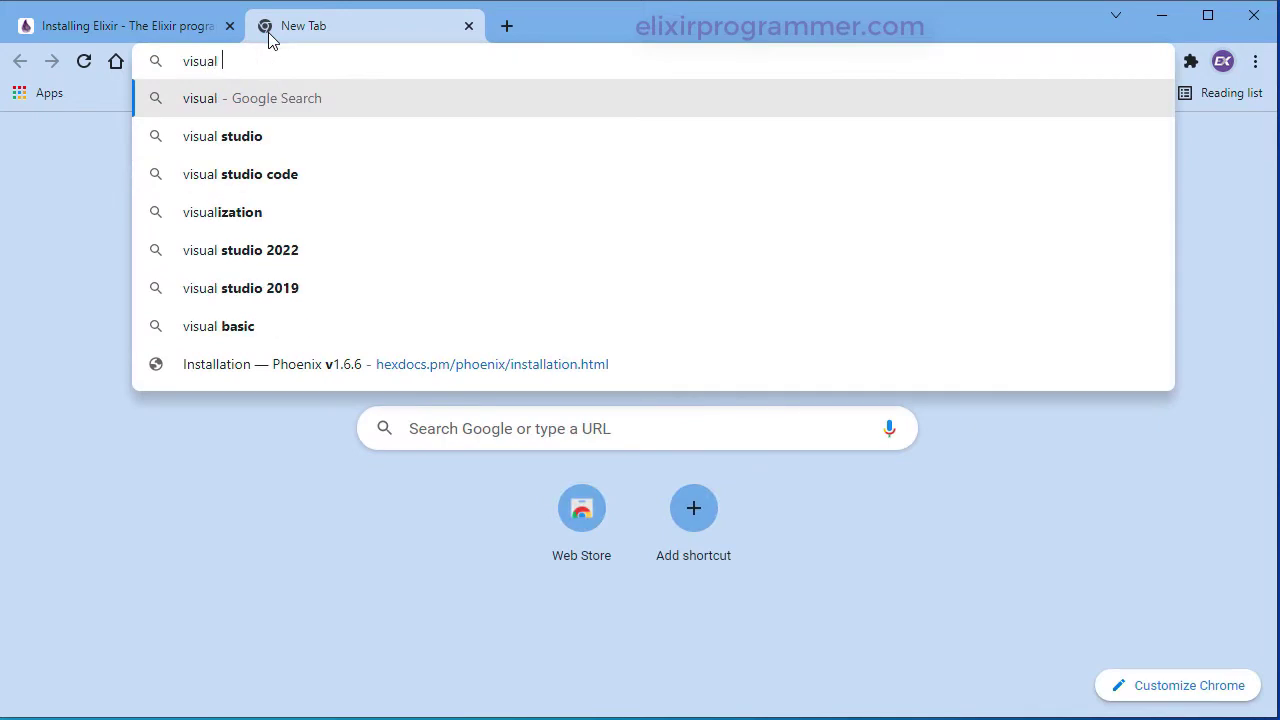
type("studio code")
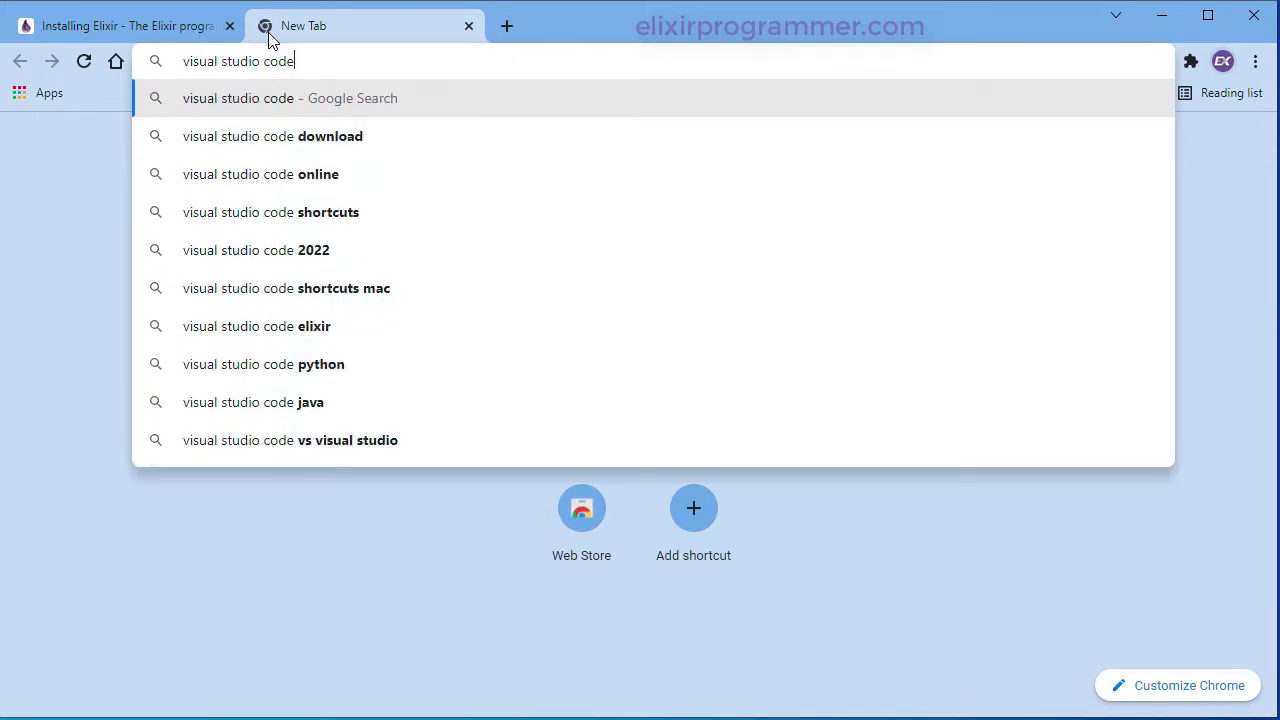
key("Return")
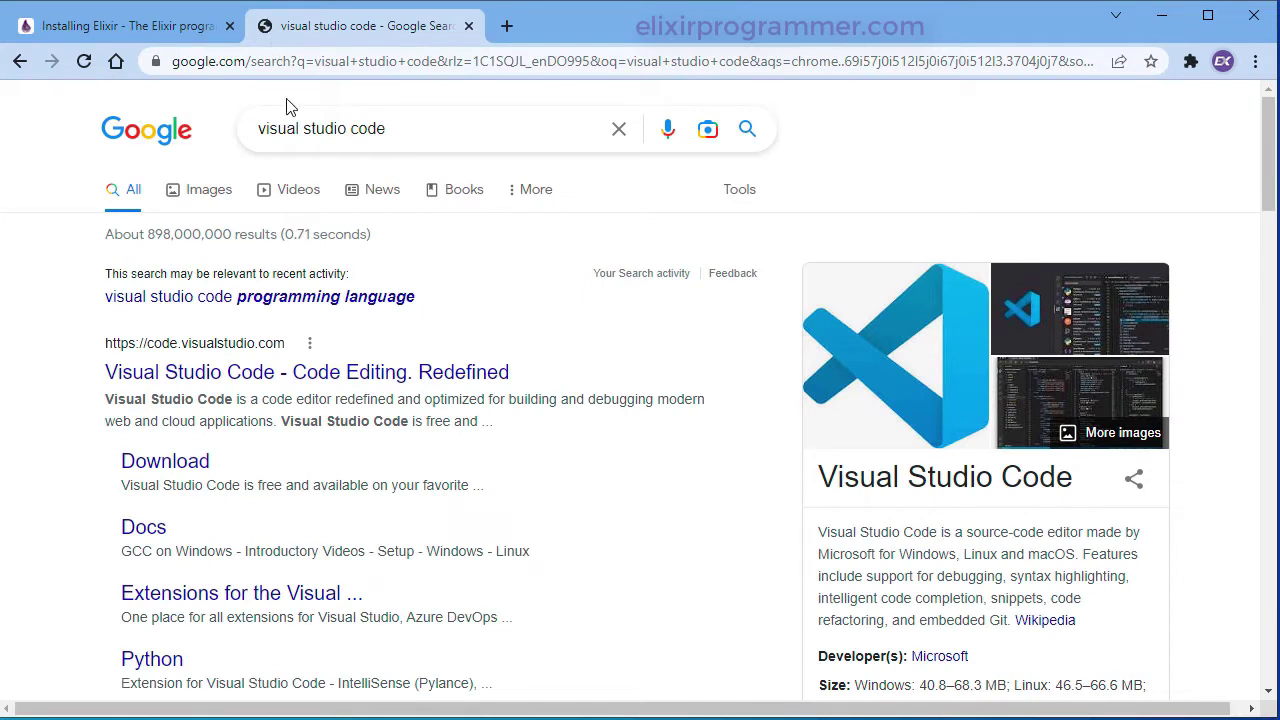
left_click(361, 383)
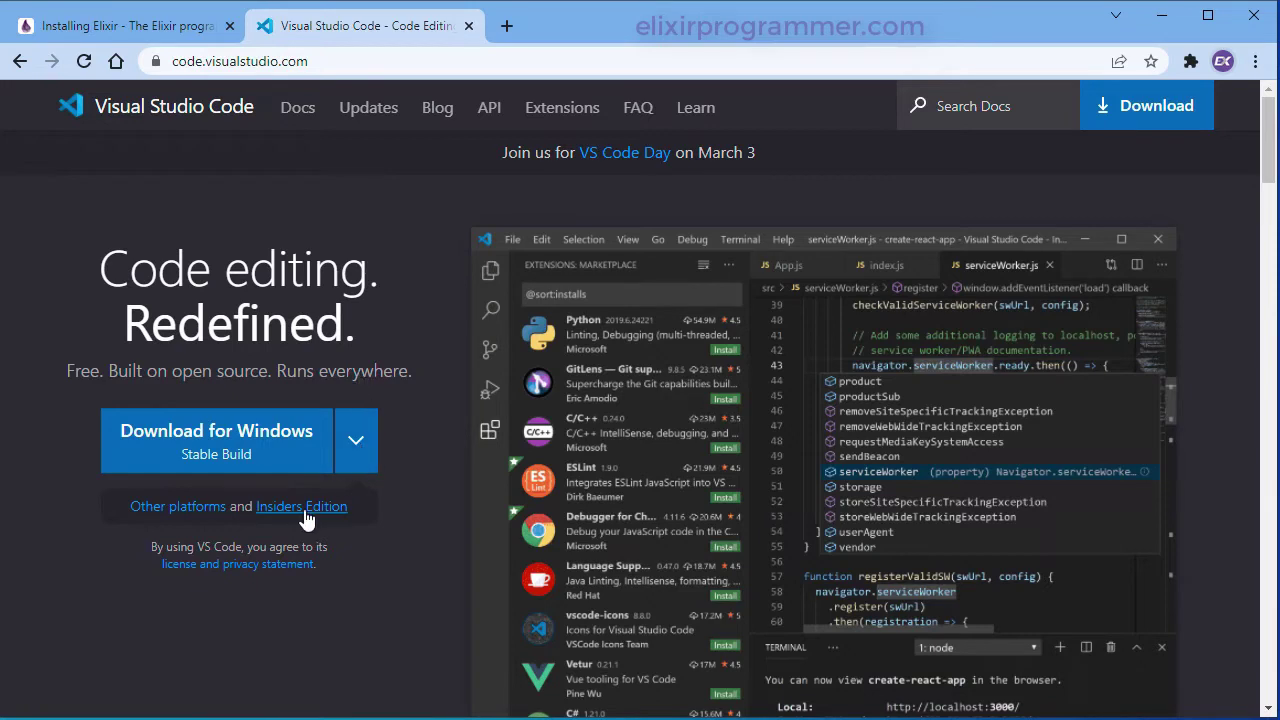
left_click(359, 460)
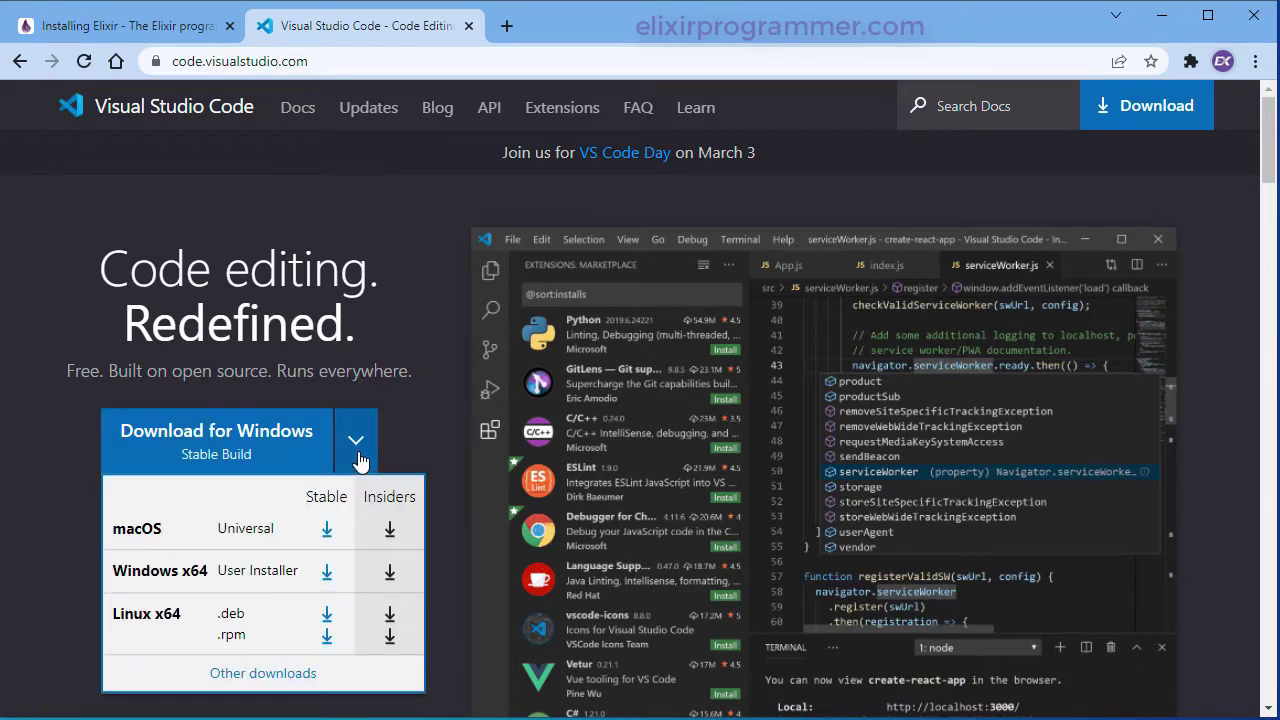
left_click(359, 460)
left_click(265, 453)
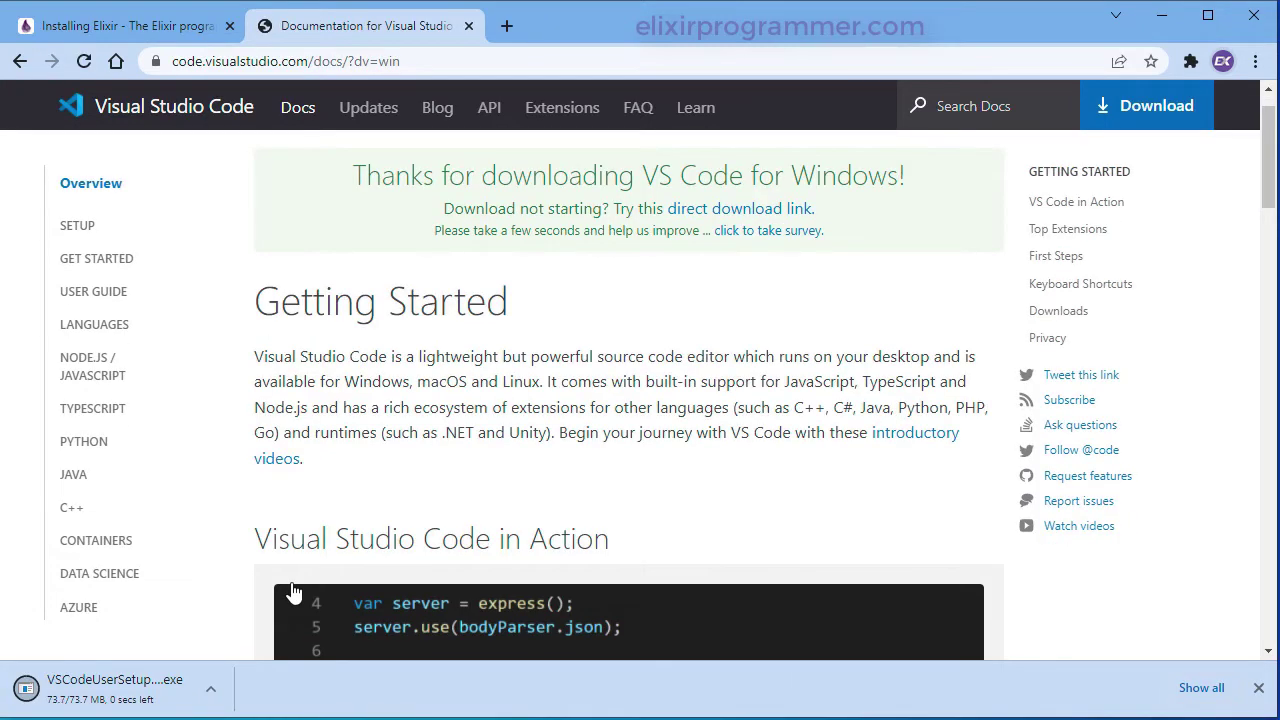
Step: Install VSCodeUserSetup.exe with default folder, Start Menu and PATH tasks, then launch VS Code
left_click(127, 686)
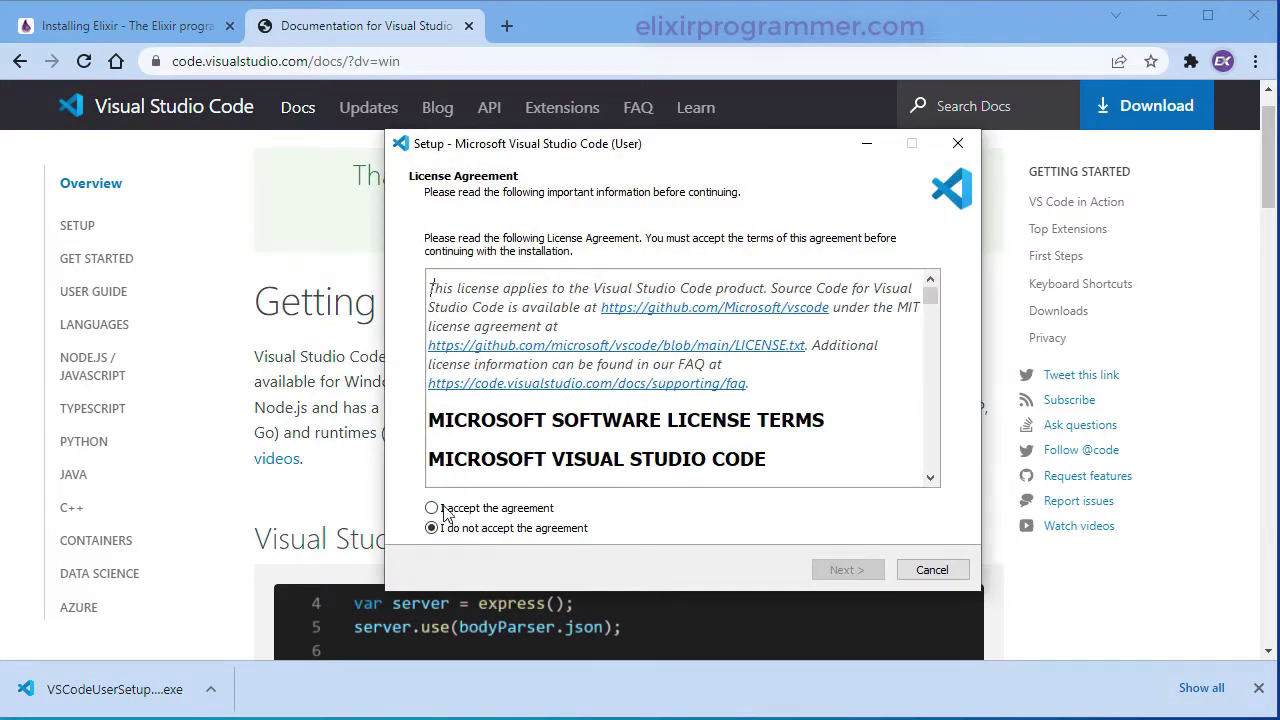
left_click(432, 508)
left_click(845, 570)
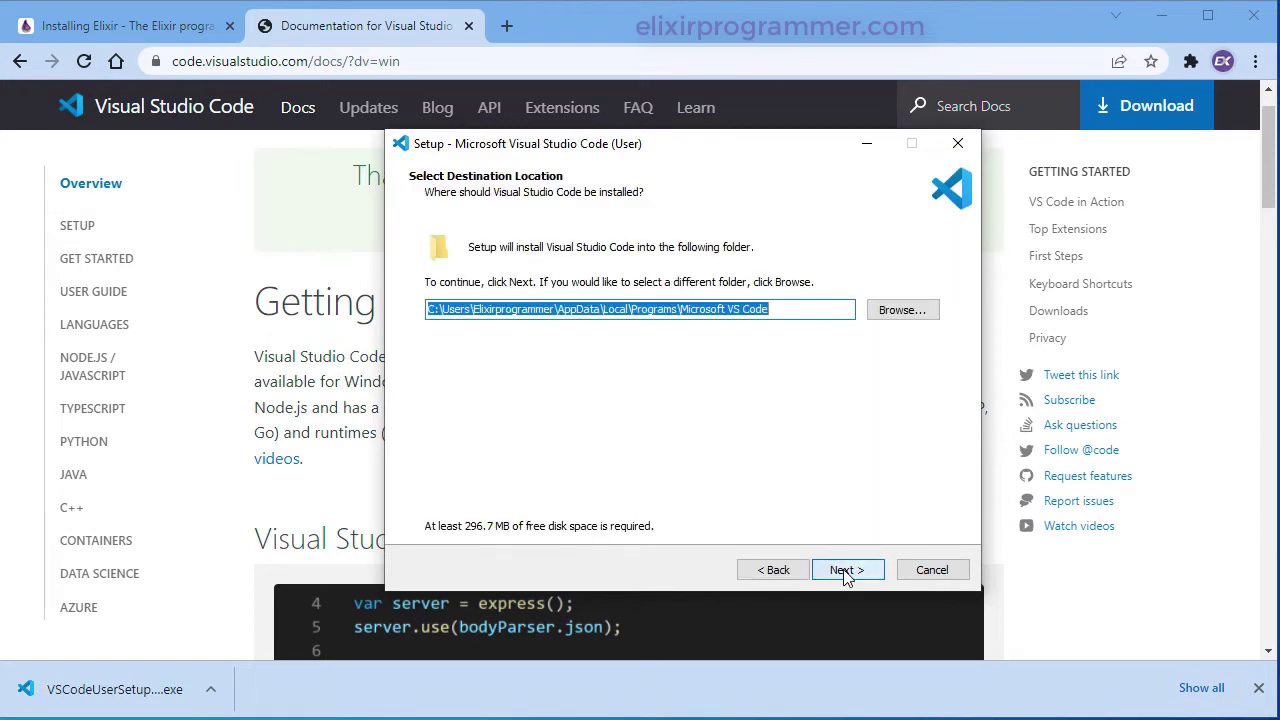
left_click(845, 570)
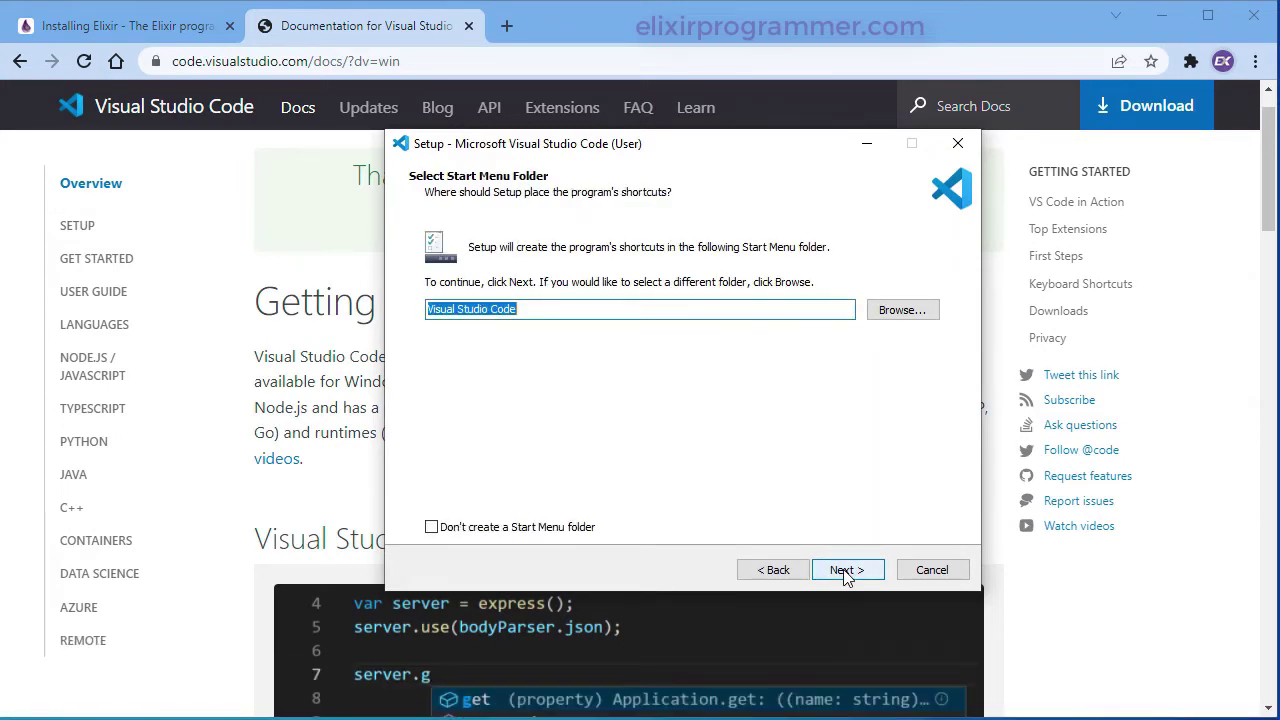
left_click(845, 570)
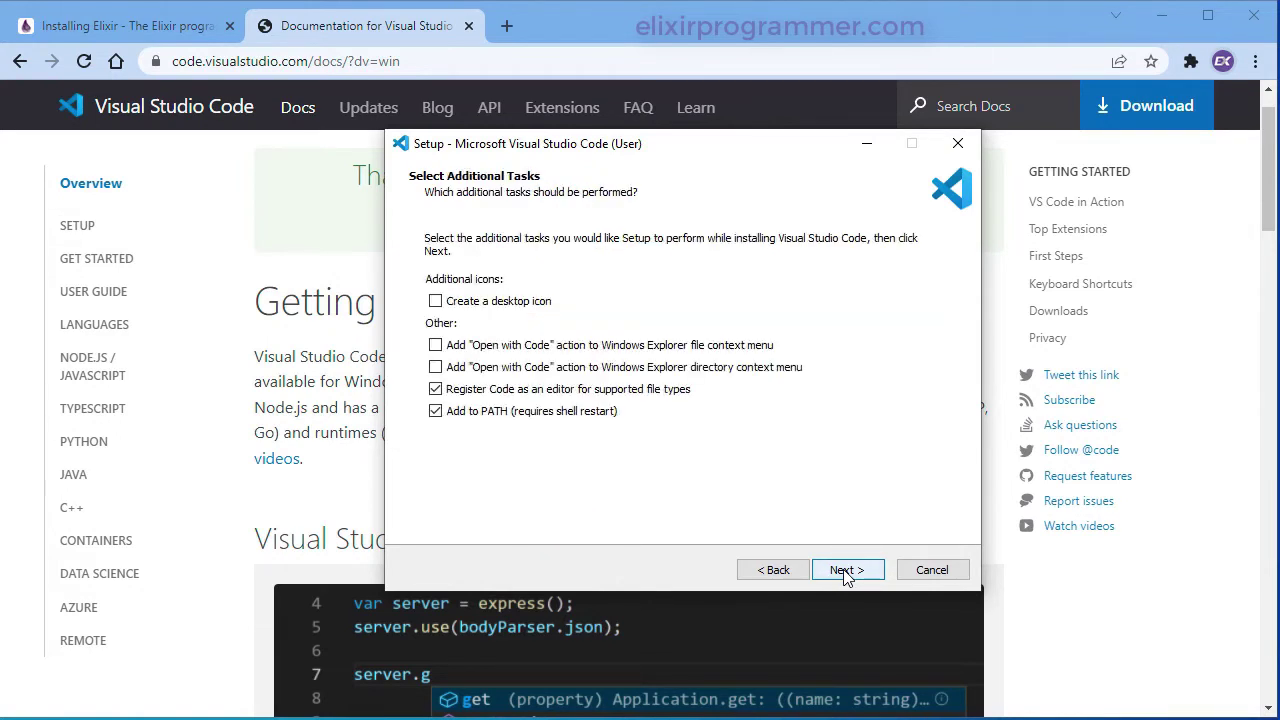
left_click(845, 570)
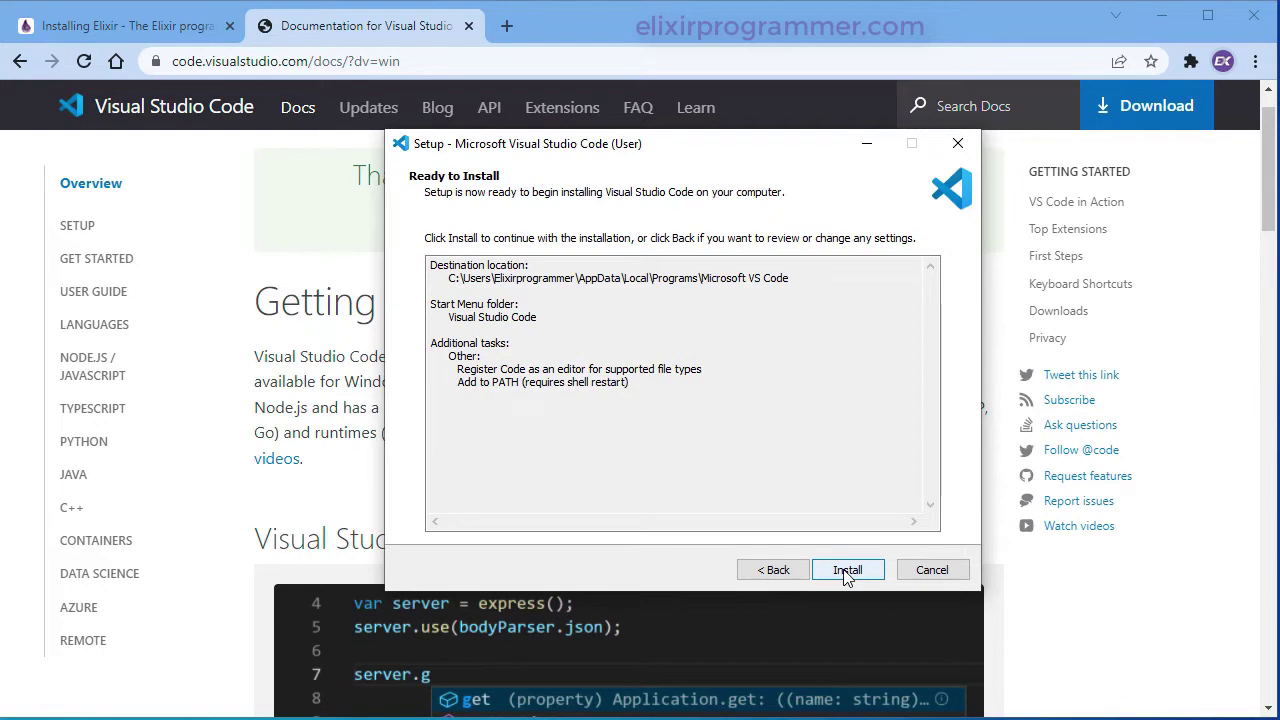
left_click(845, 572)
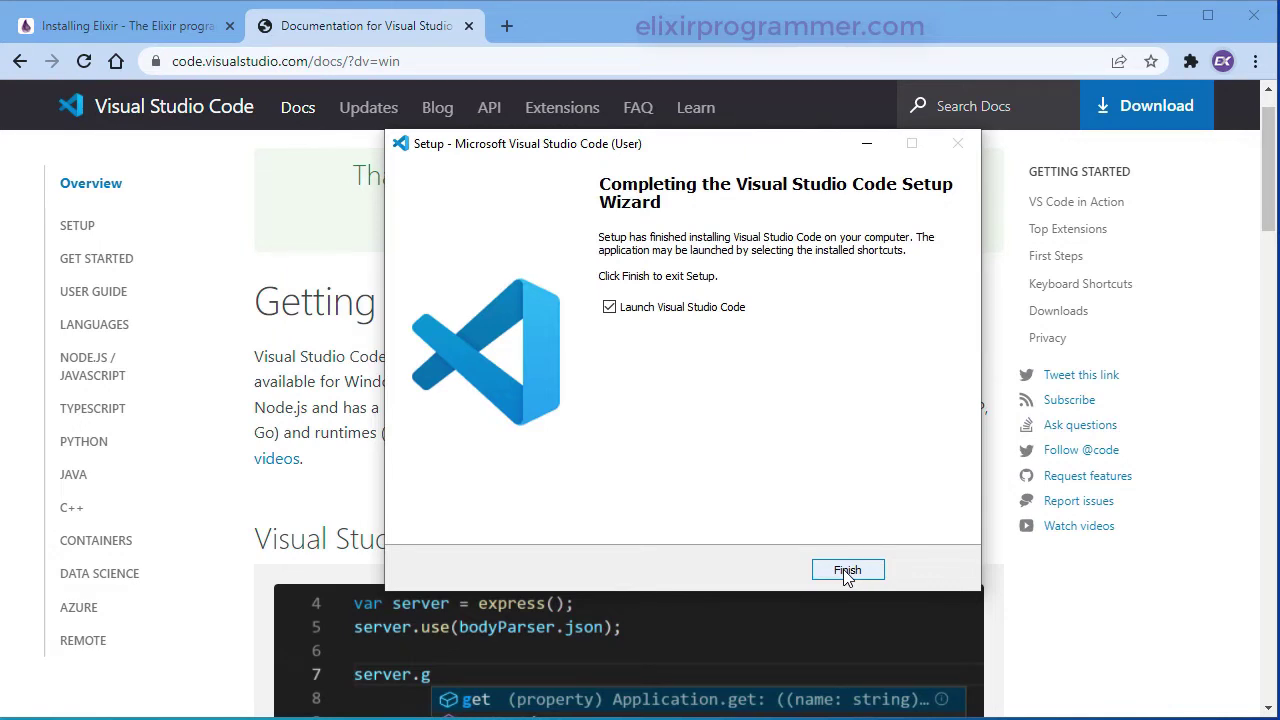
left_click(845, 571)
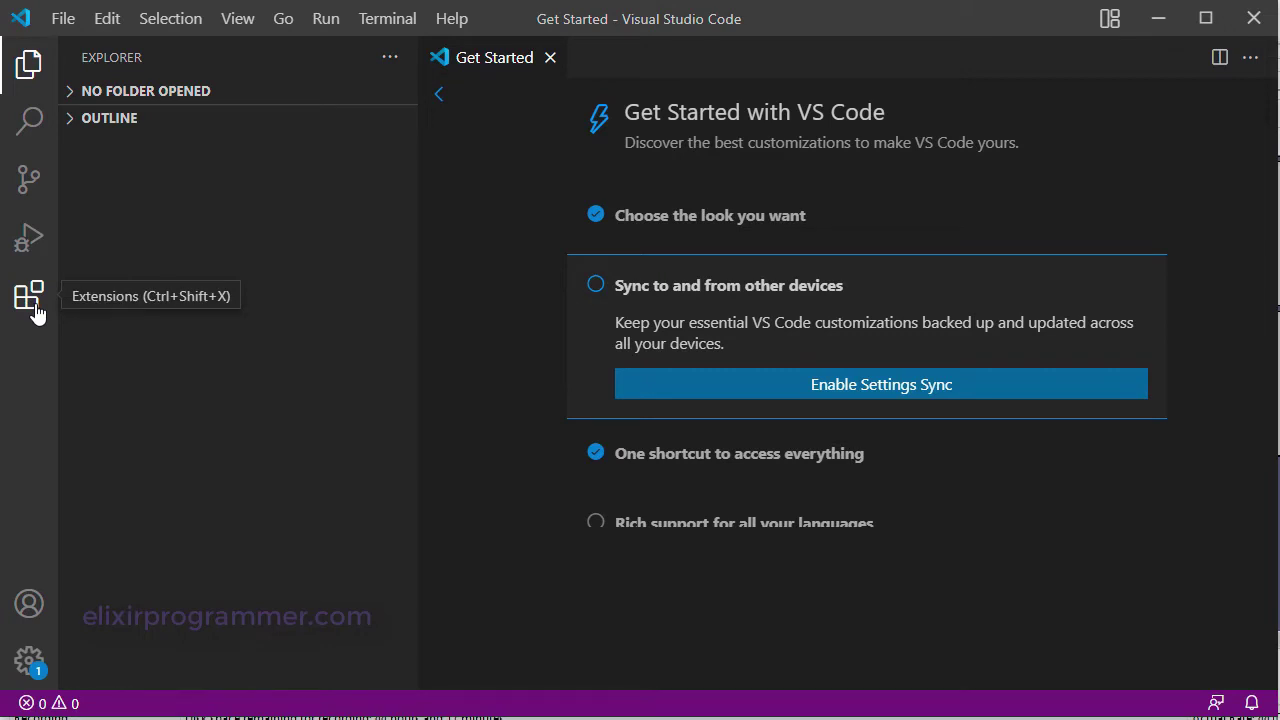
Step: Search 'material' in Extensions and install the Material Theme extension
left_click(31, 305)
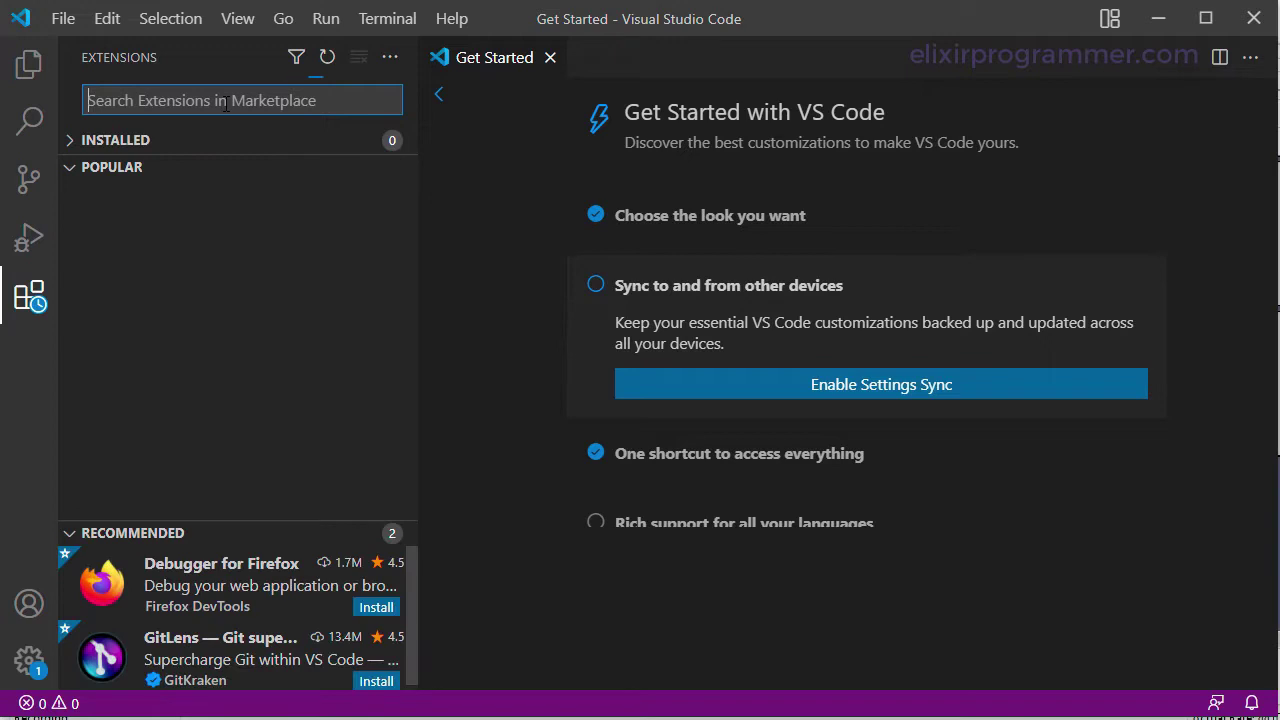
type("mat")
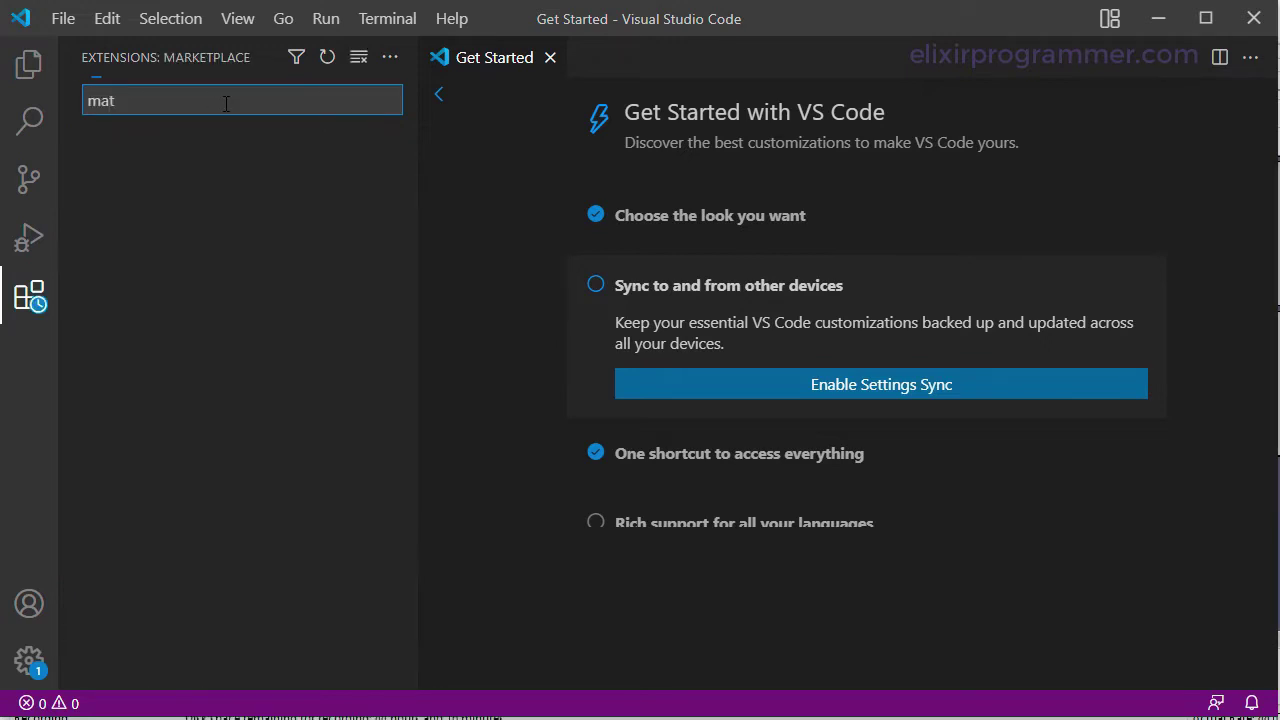
type("eria")
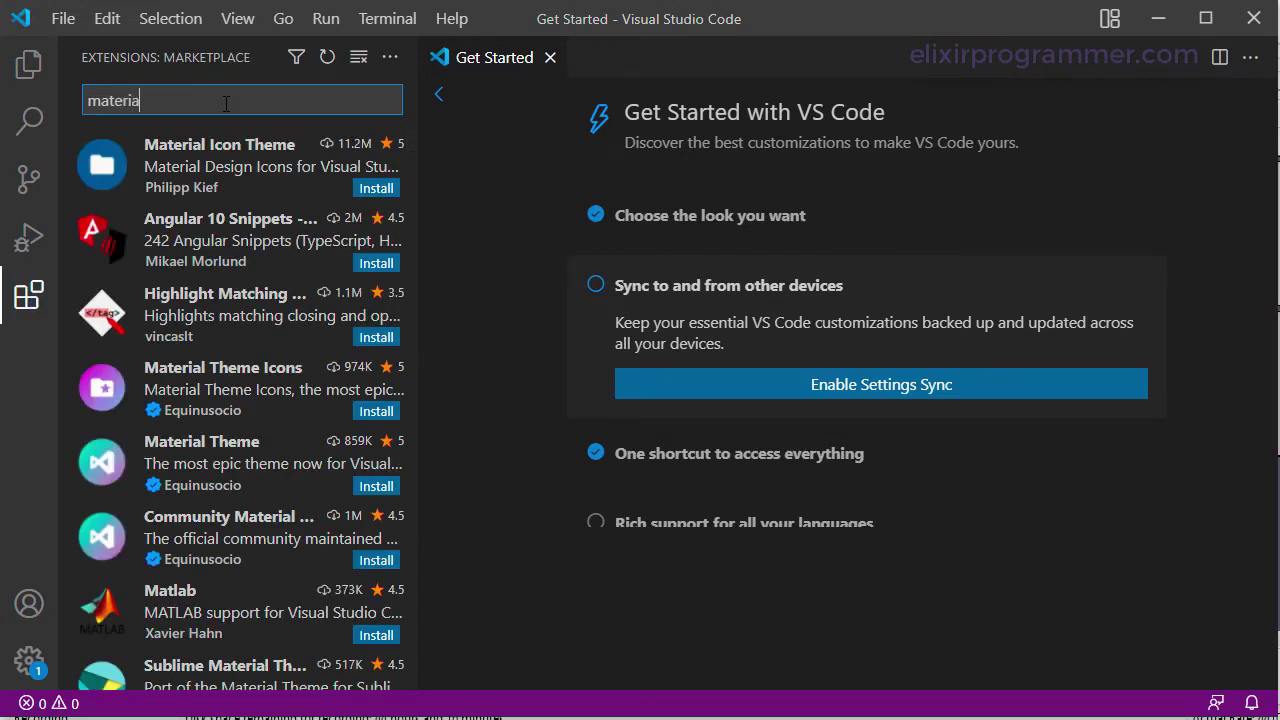
type("l")
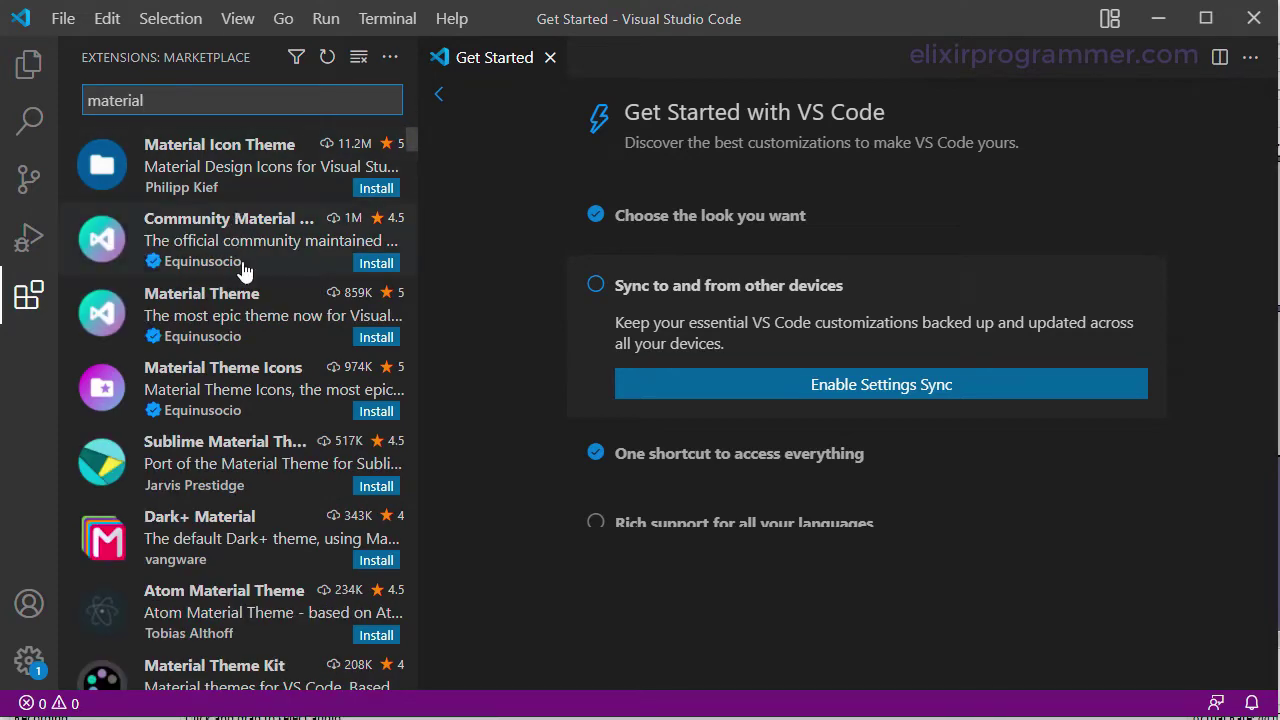
mouse_move(243, 270)
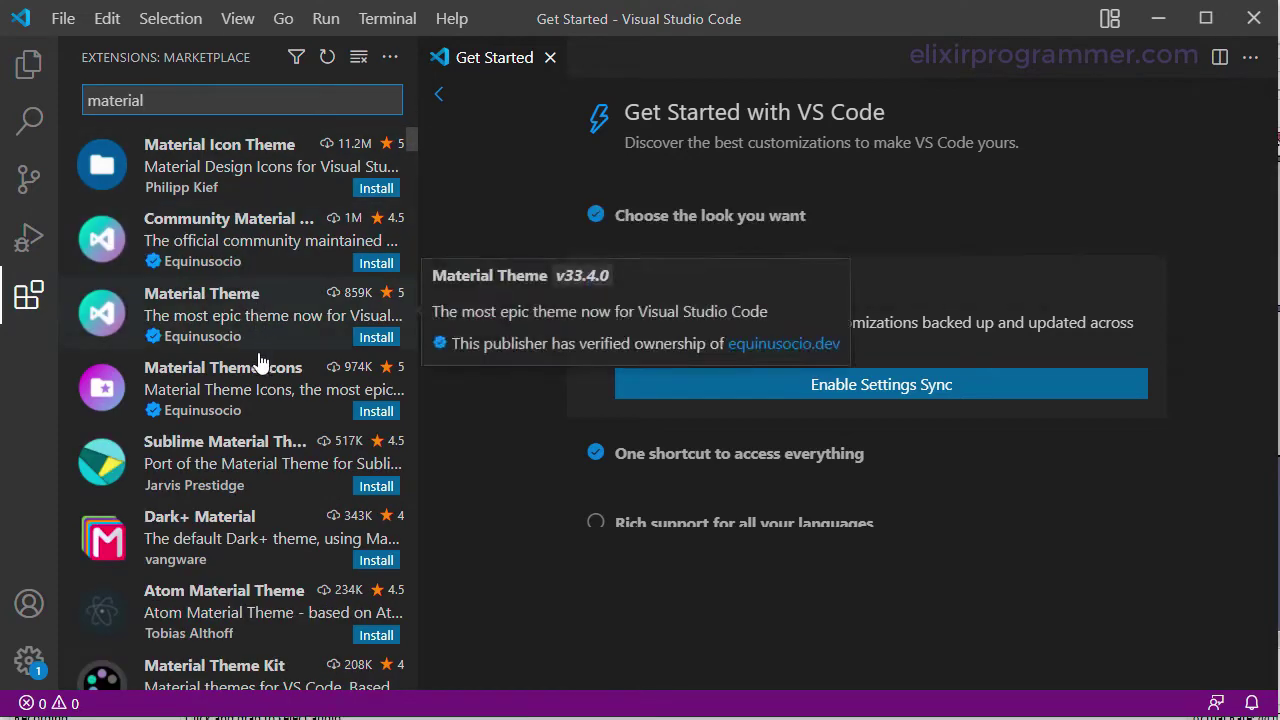
left_click(253, 315)
left_click(253, 315)
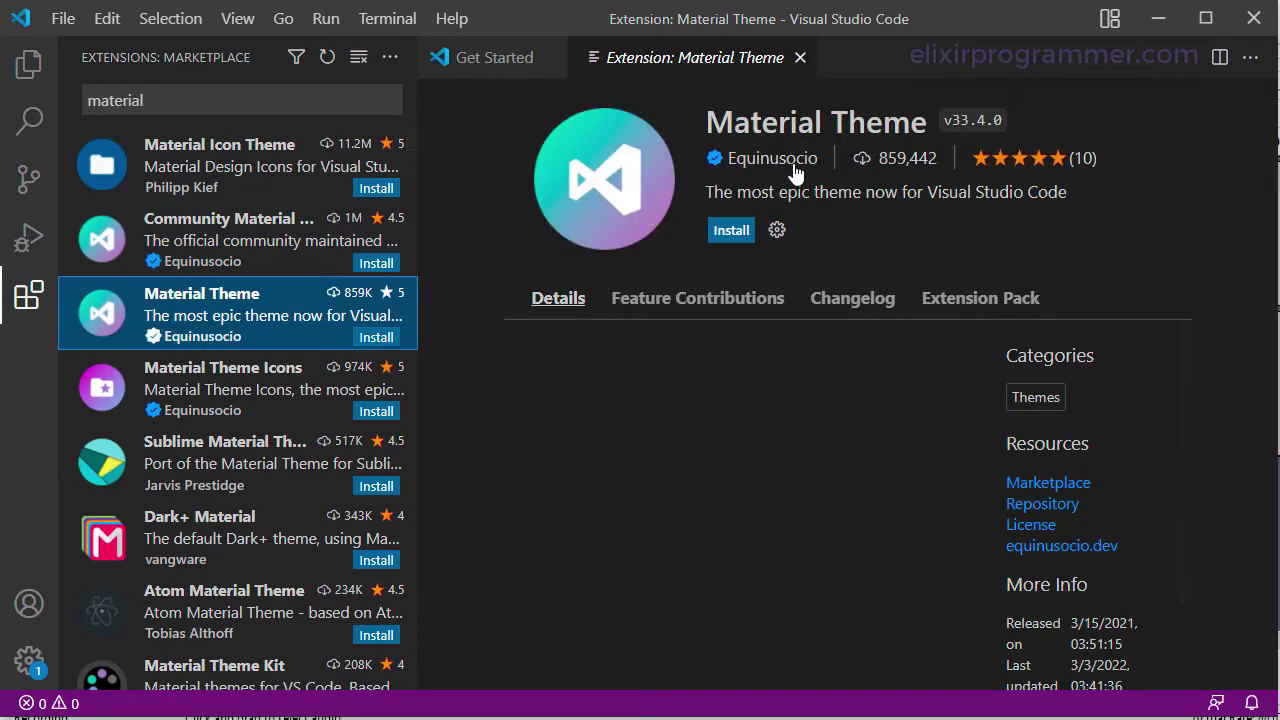
mouse_move(813, 168)
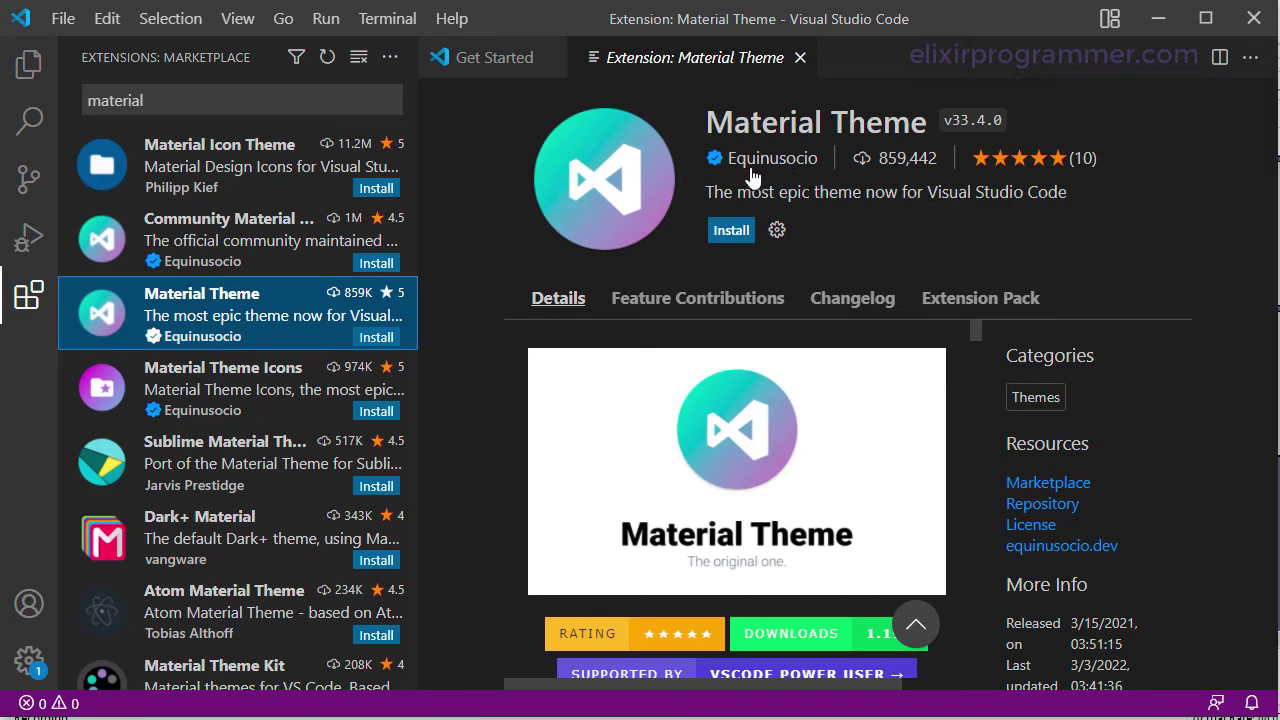
left_click(734, 232)
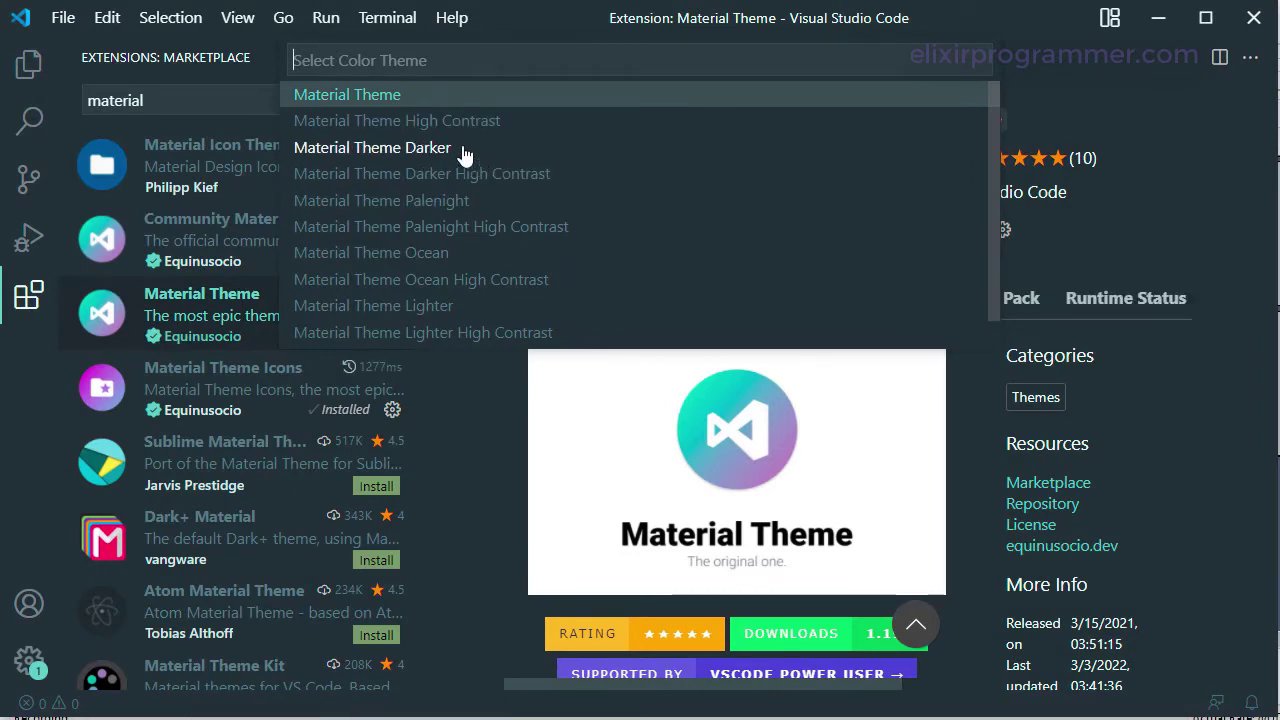
Step: Apply Material Theme colours, then install Material Icon Theme and set it as the file icon theme
left_click(428, 104)
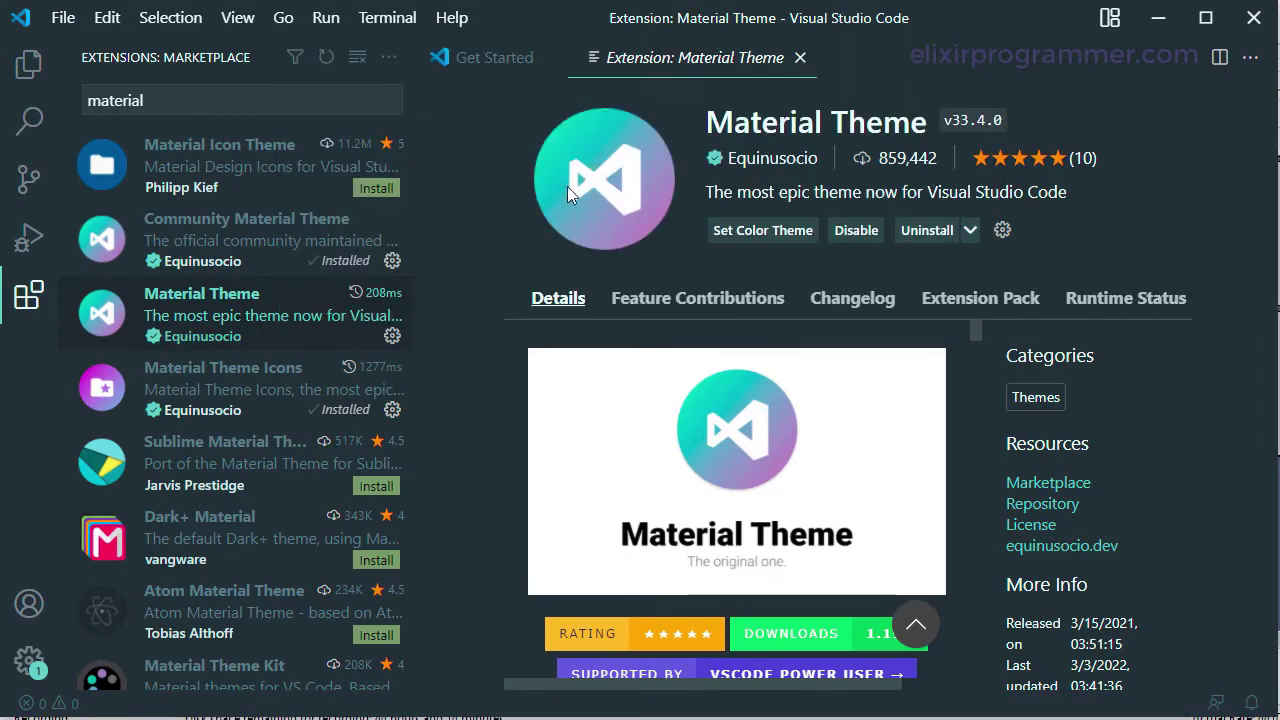
left_click(238, 178)
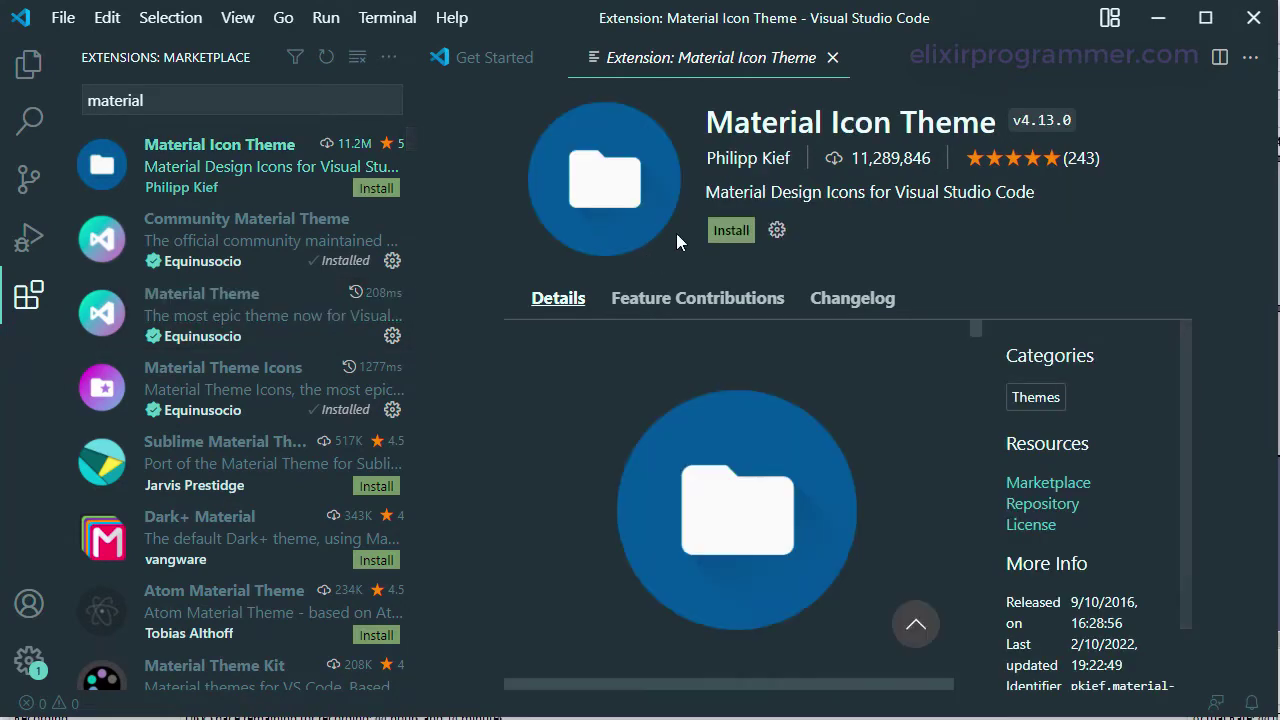
left_click(730, 231)
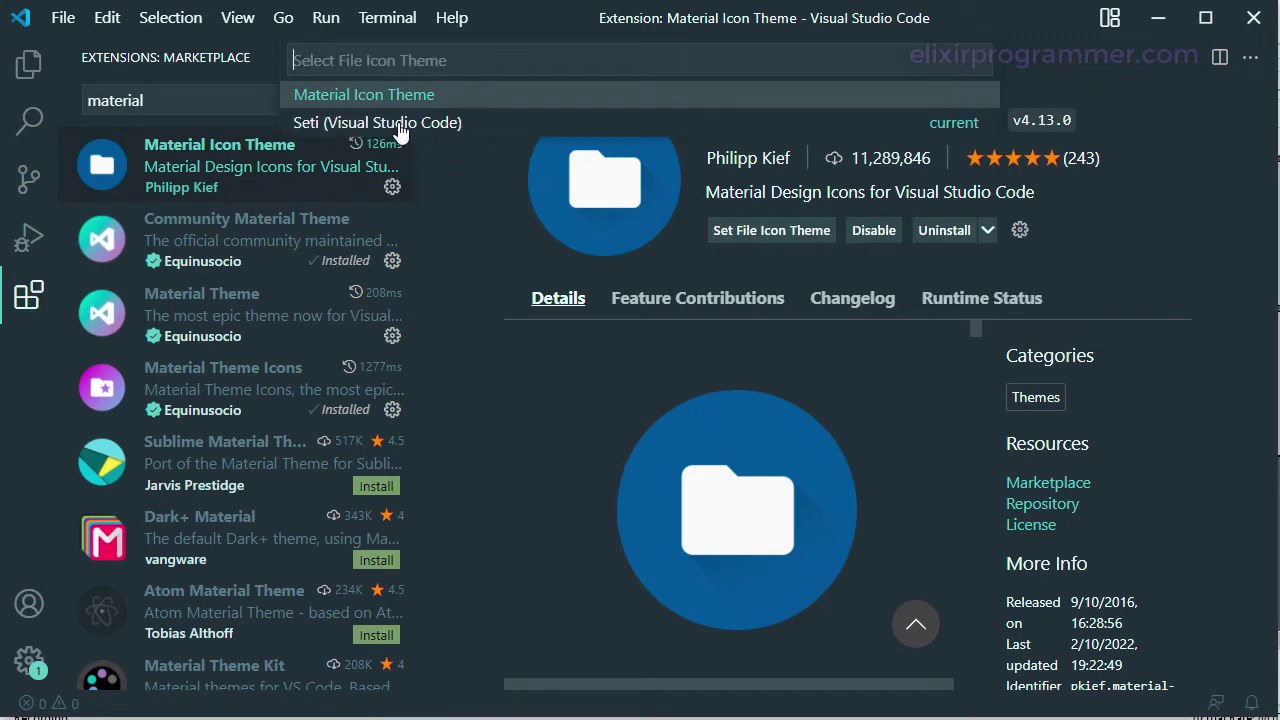
left_click(381, 97)
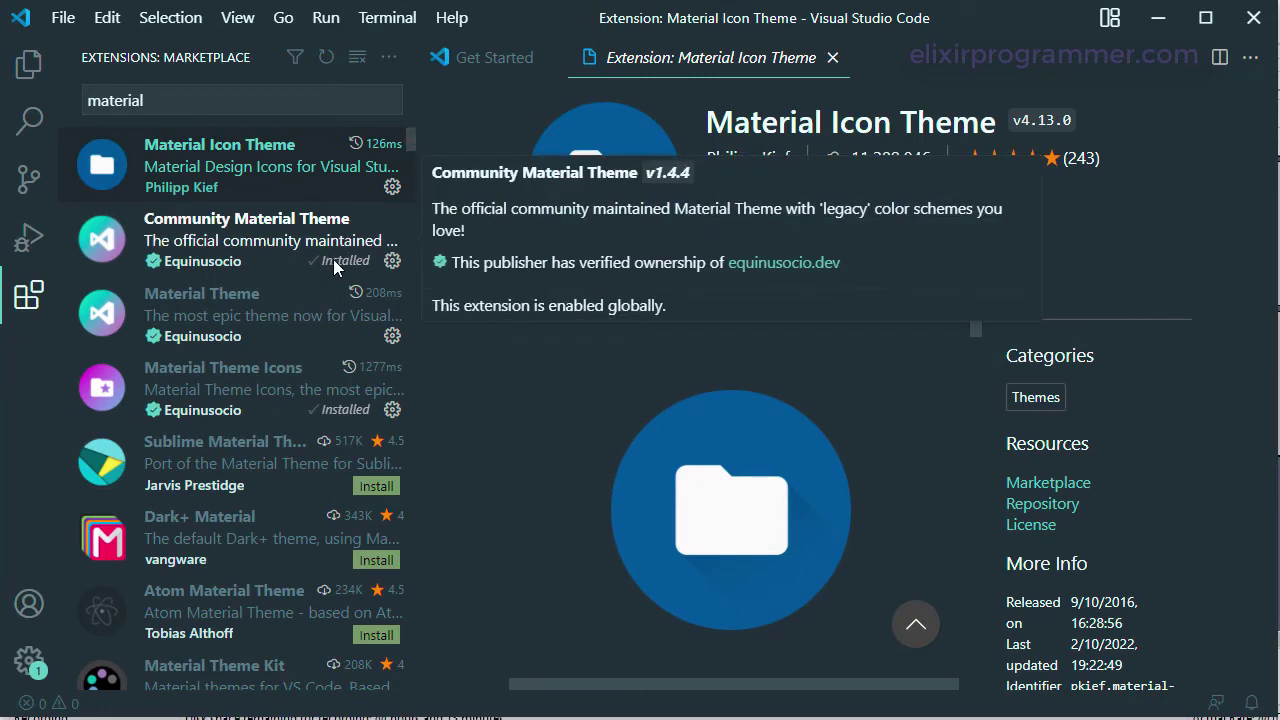
Step: Replace the extension search text with 'elixirls'
left_click(205, 100)
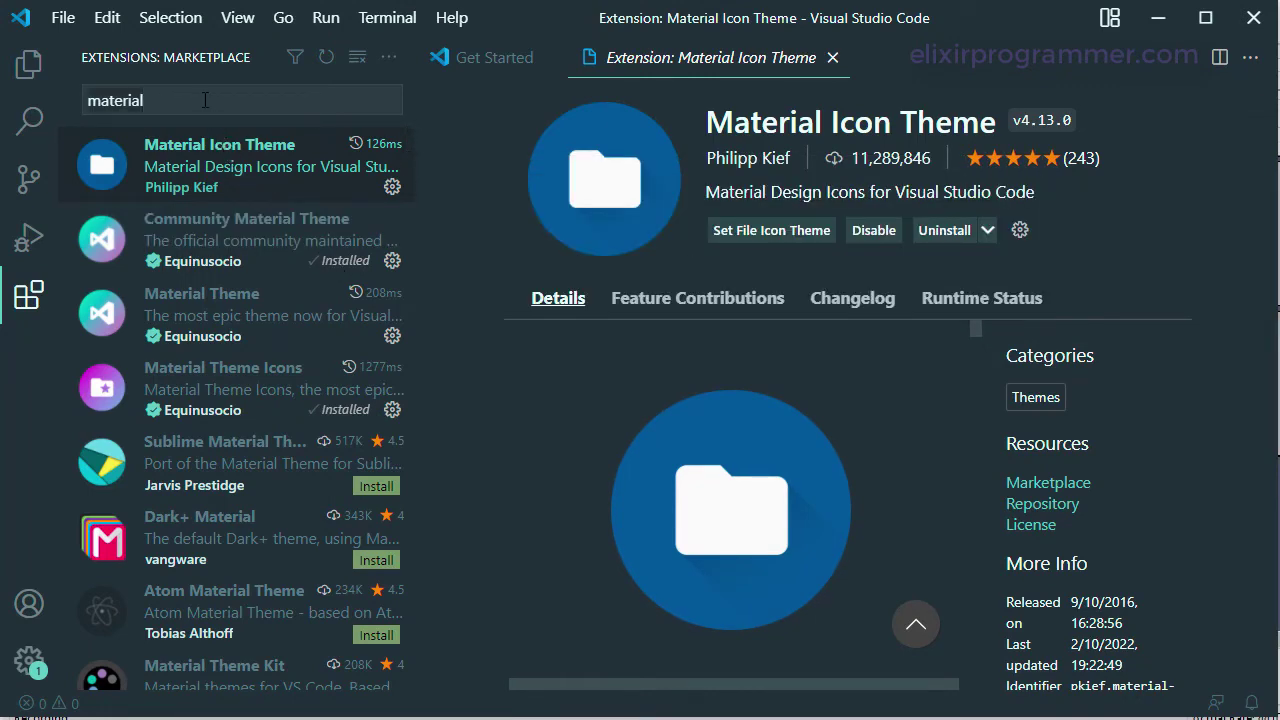
mouse_move(211, 163)
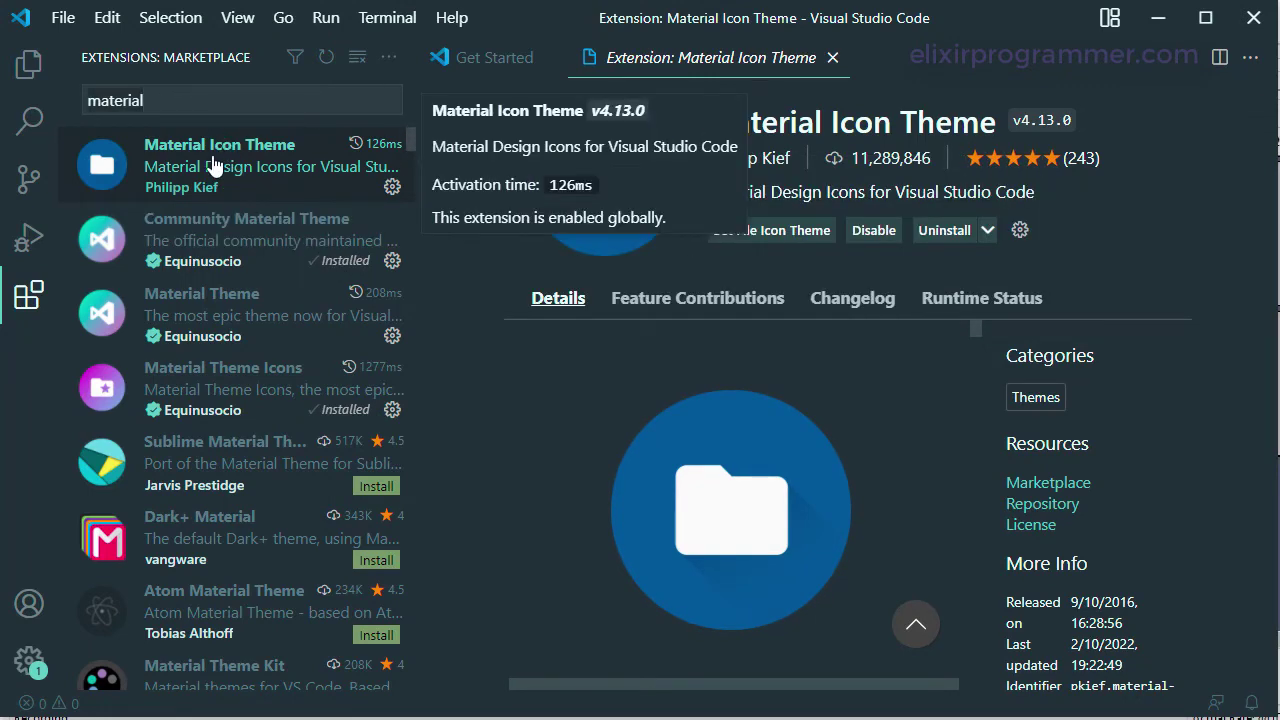
key("ctrl+a")
type("el")
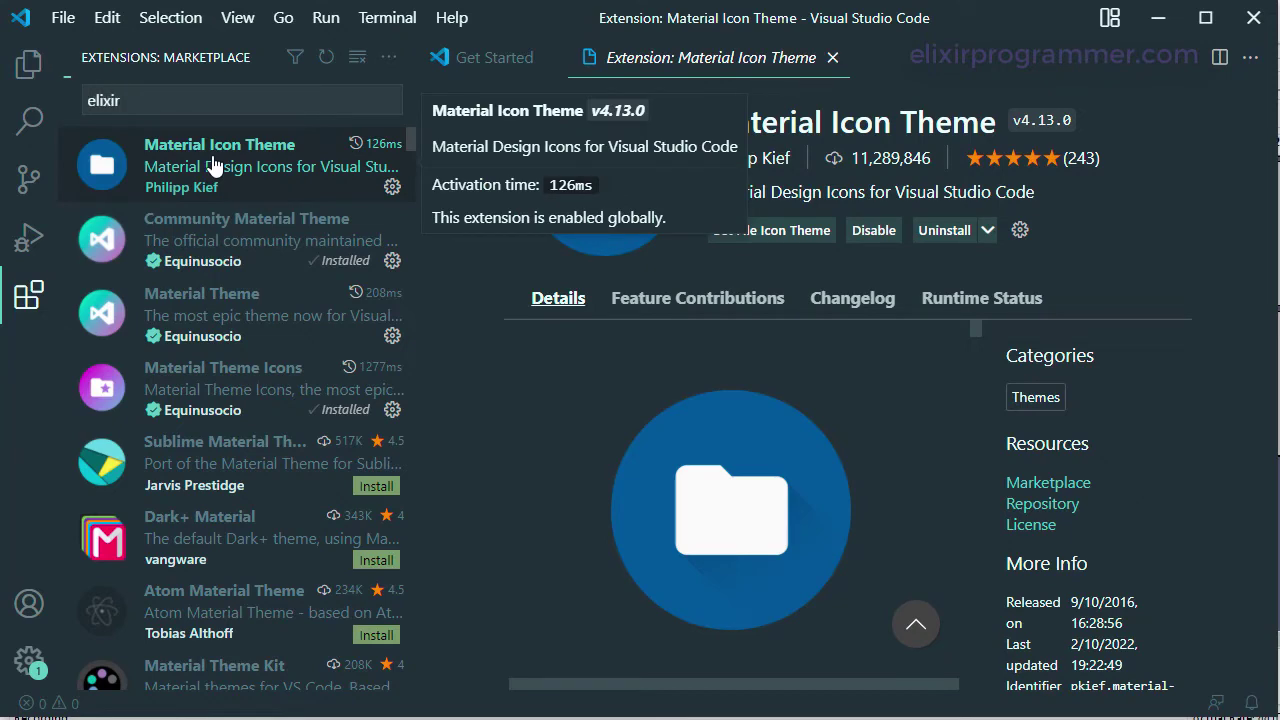
type("ixirls")
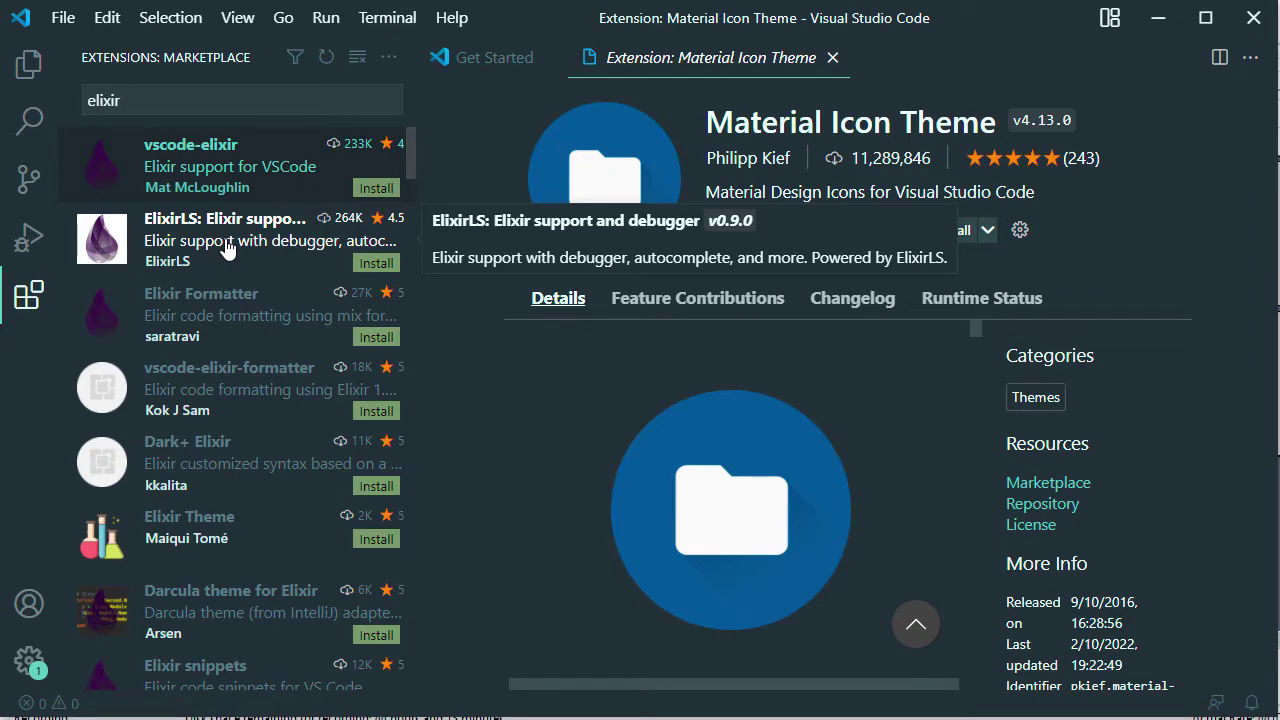
Step: Install the ElixirLS extension, then search 'phoenix' and install Phoenix Framework
left_click(226, 248)
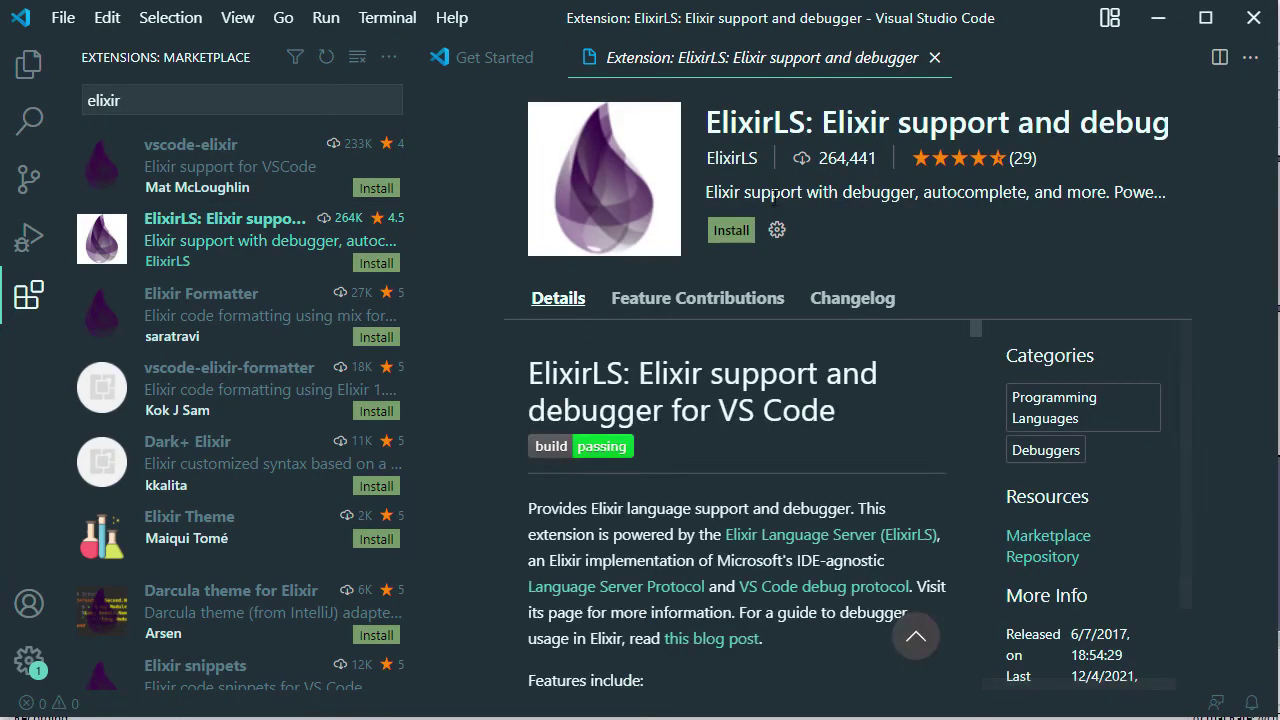
left_click(731, 231)
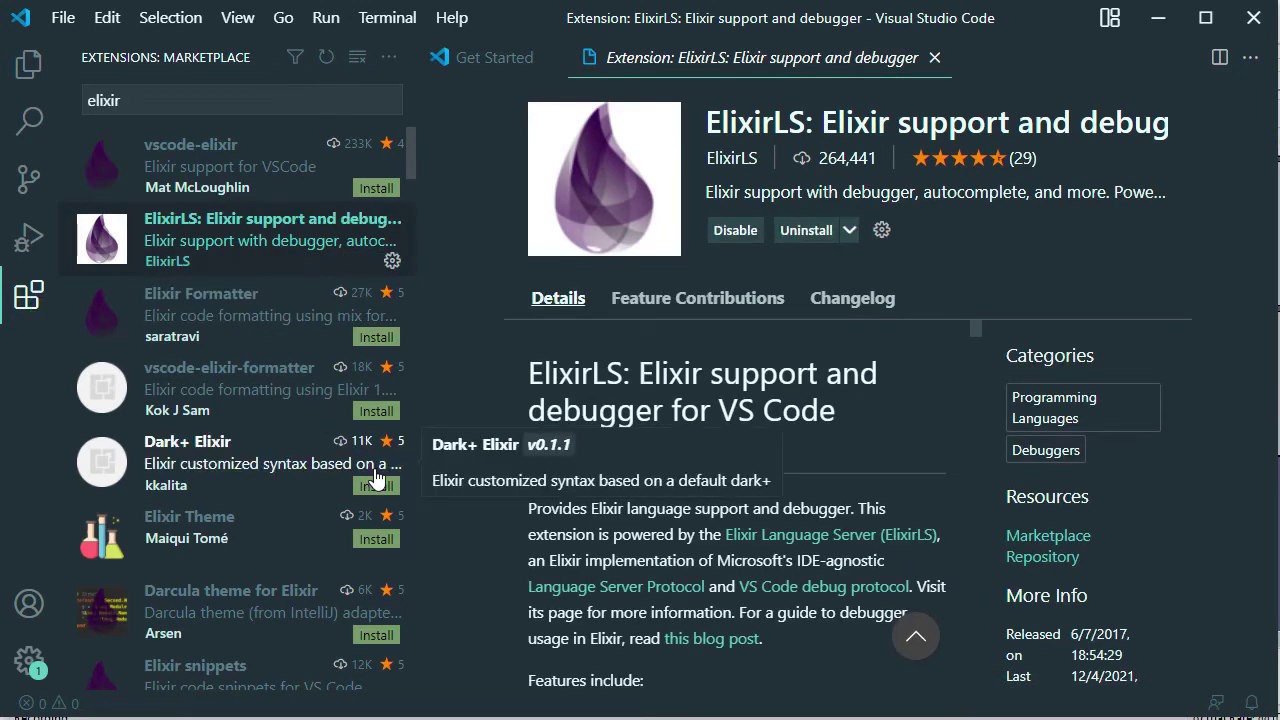
left_click(196, 91)
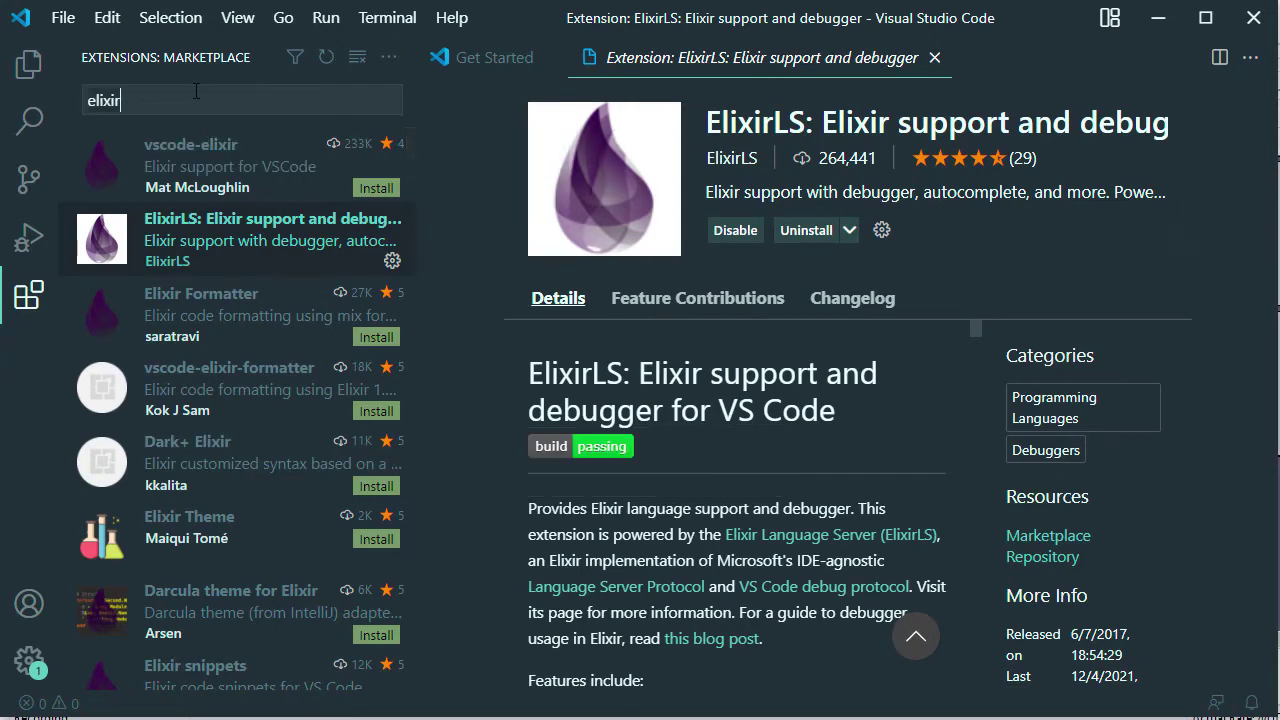
type("phoenix")
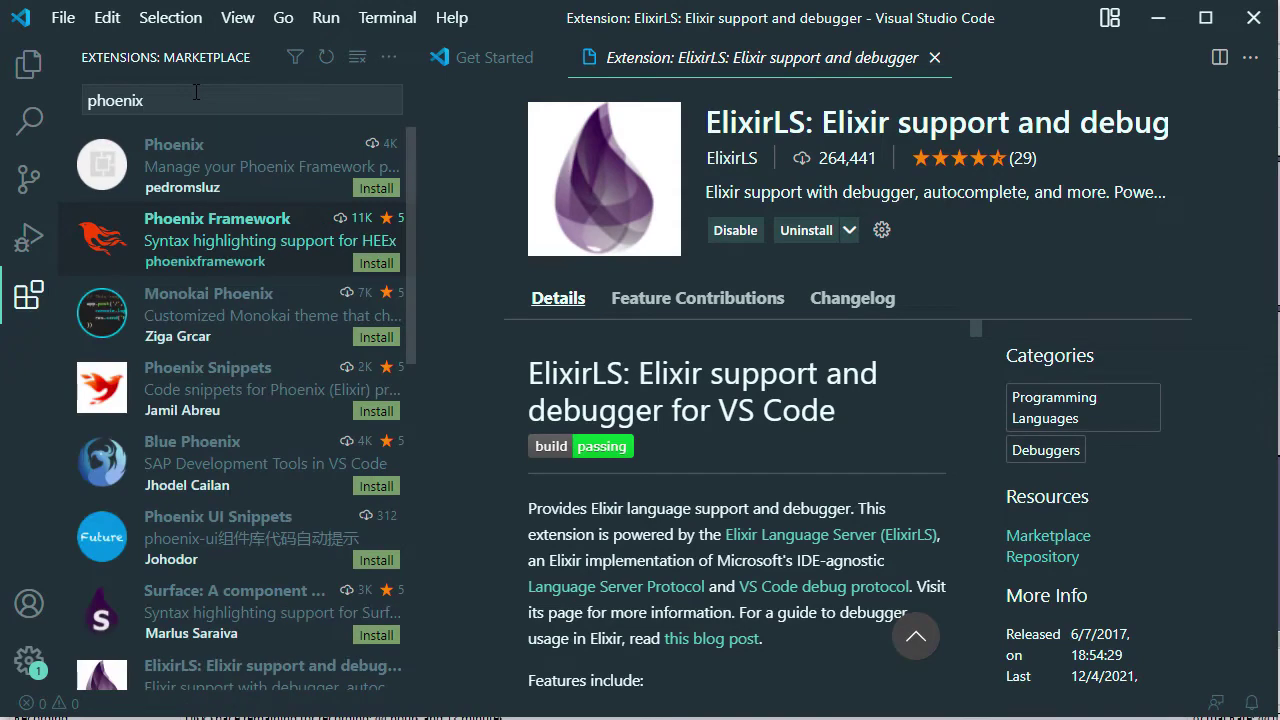
left_click(229, 255)
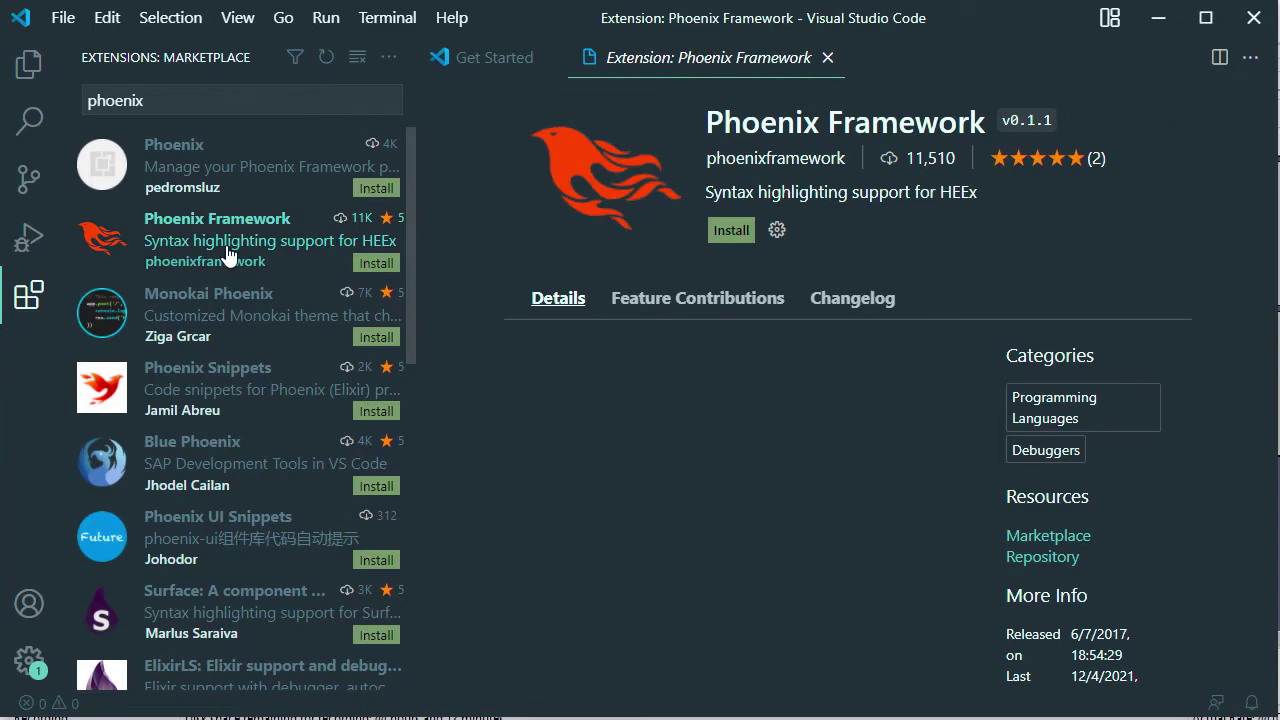
left_click(729, 232)
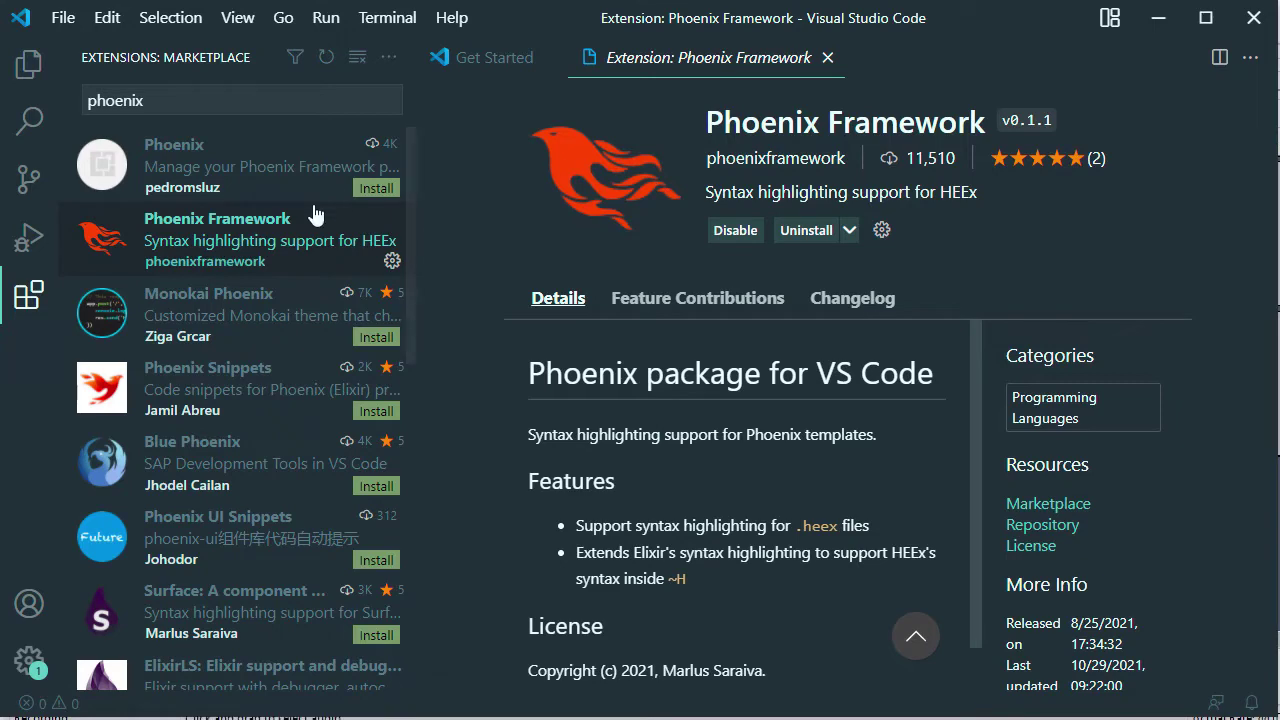
Step: Clear the search and open ElixirLS from the INSTALLED extensions list
left_click(182, 106)
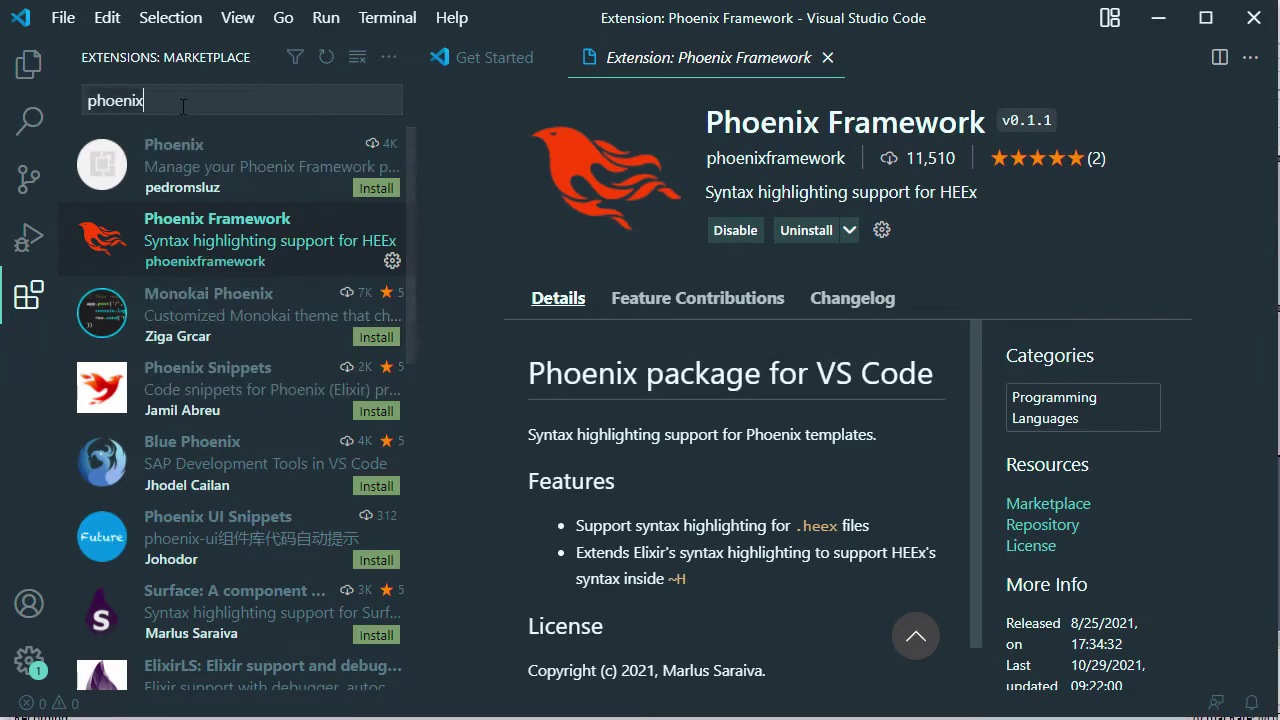
key("ctrl+a")
key("BackSpace")
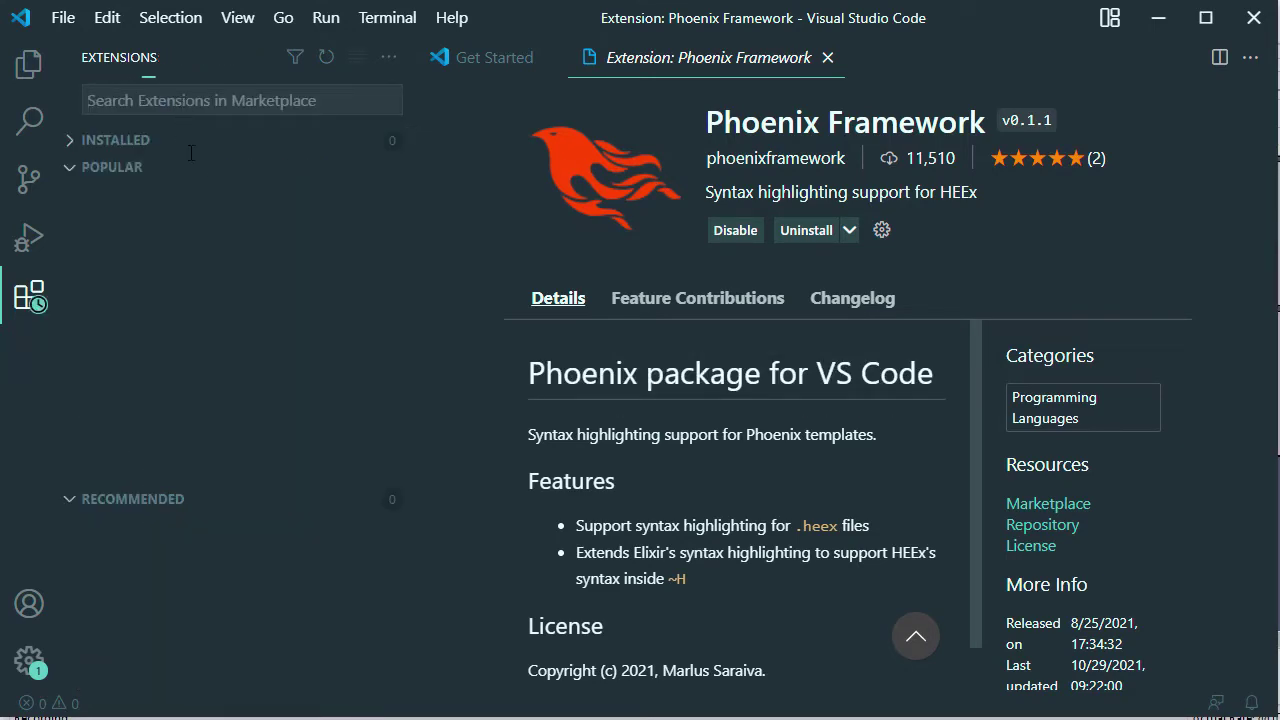
left_click(86, 148)
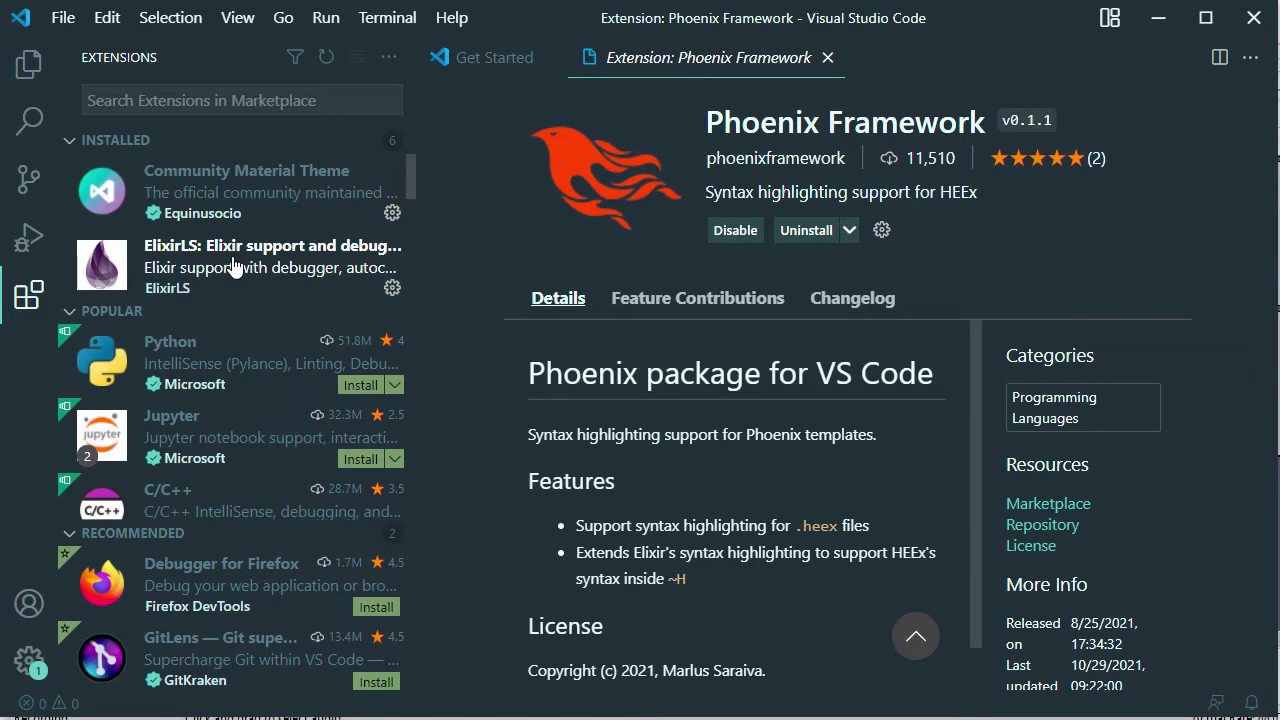
left_click(233, 266)
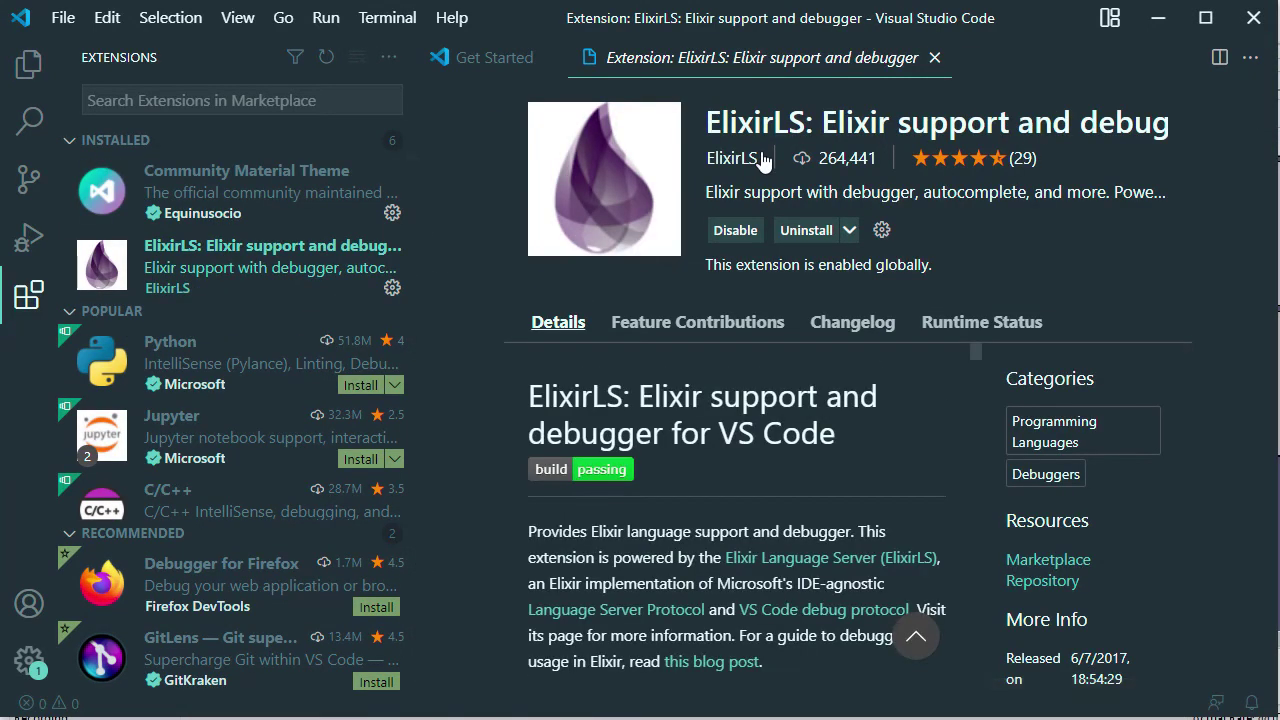
left_click(884, 231)
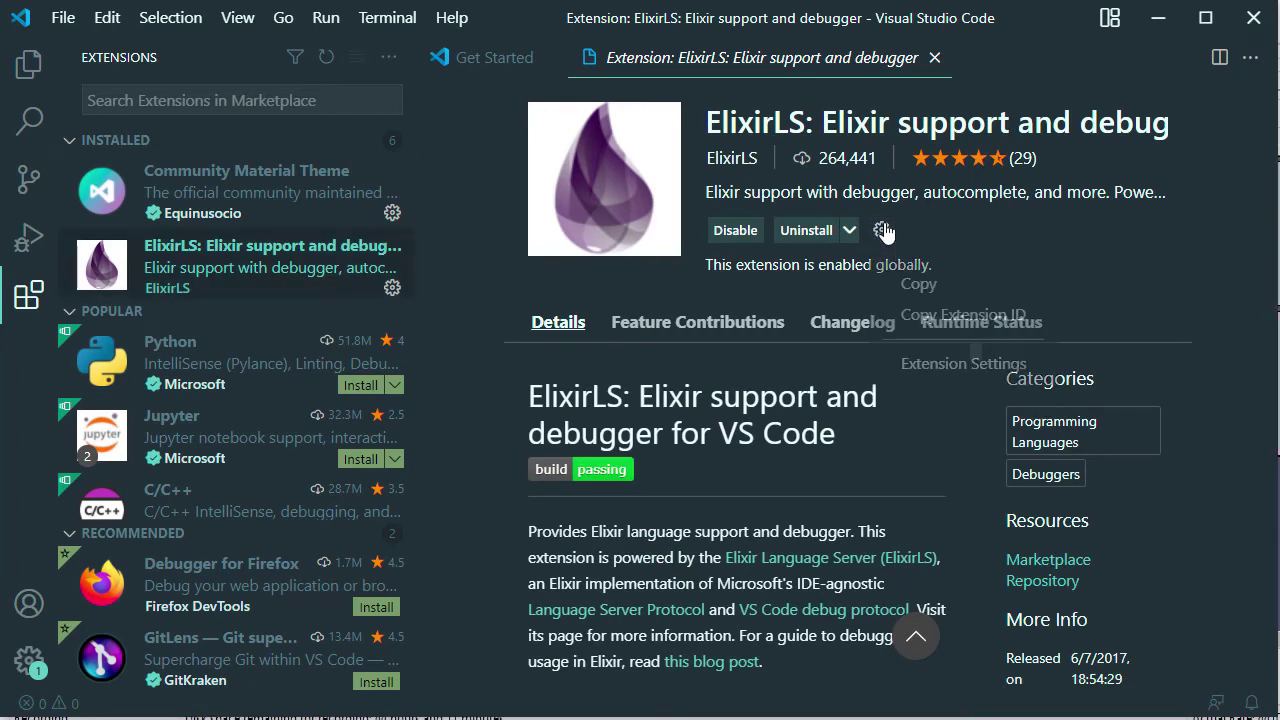
left_click(958, 365)
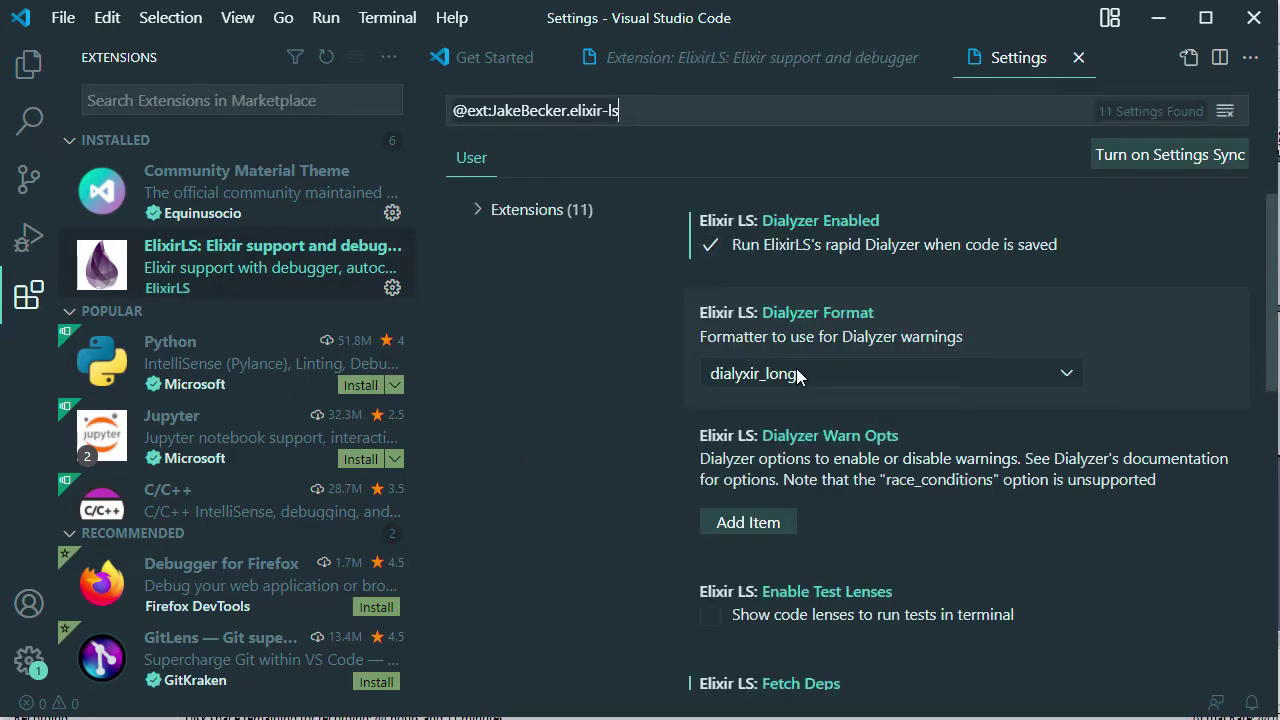
scroll(797, 370, "down", 5)
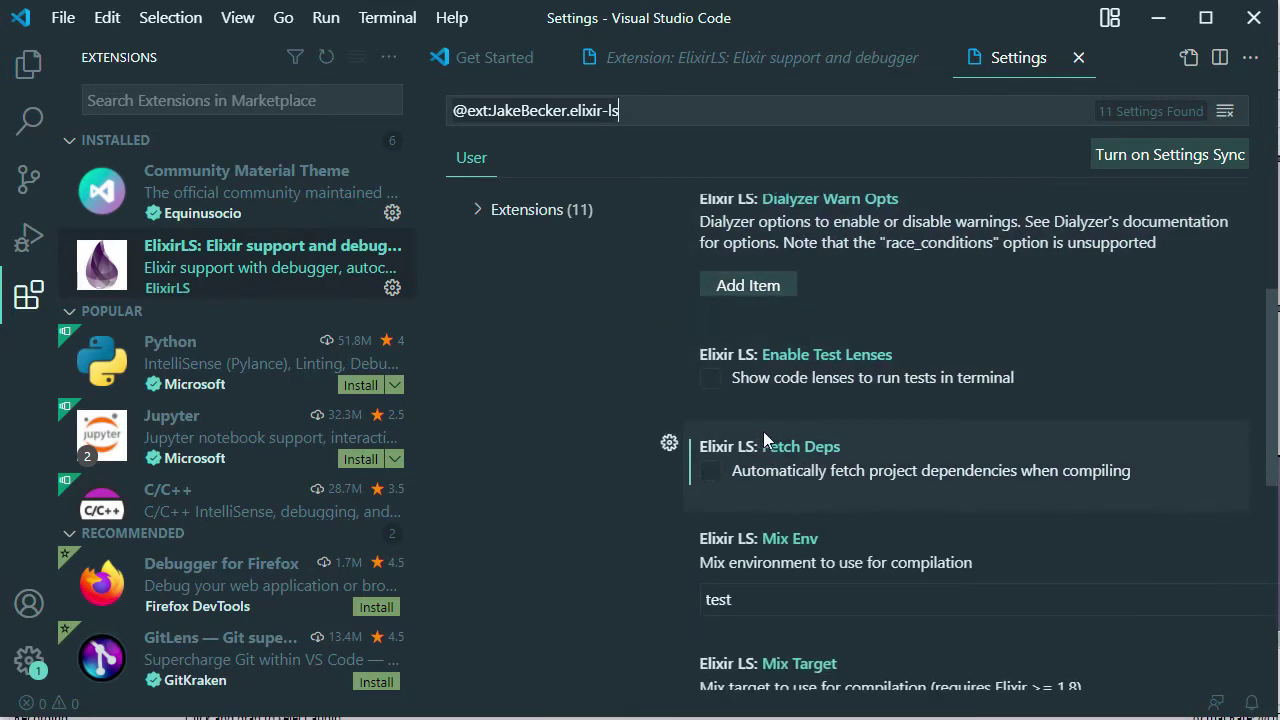
scroll(765, 446, "down", 2)
scroll(765, 438, "down", 2)
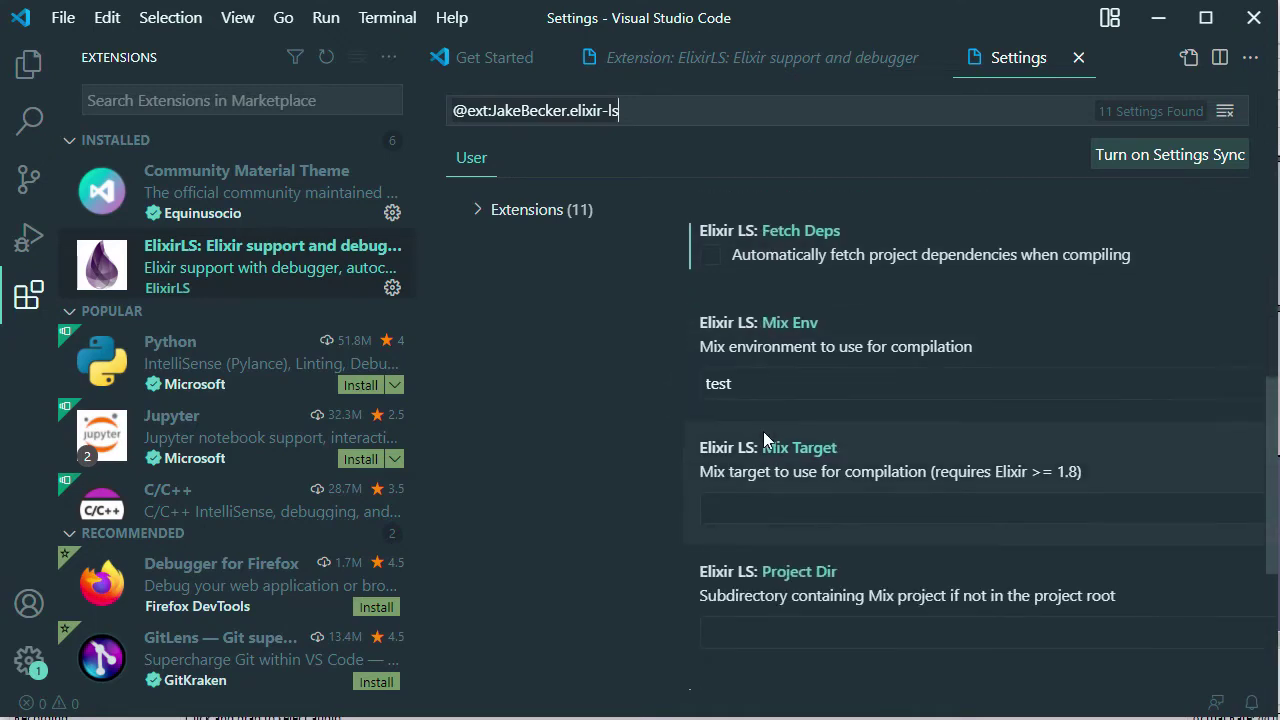
scroll(765, 438, "up", 3)
scroll(765, 440, "down", 5)
scroll(765, 440, "down", 2)
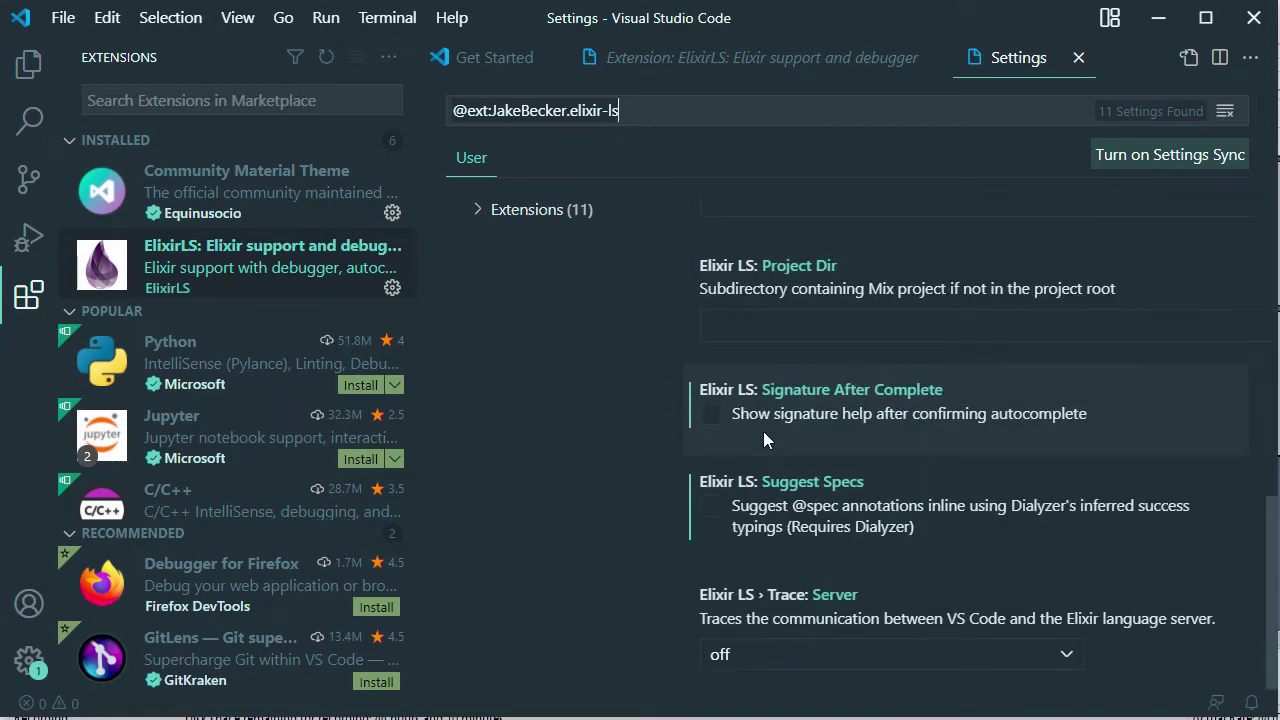
scroll(763, 431, "up", 4)
scroll(806, 376, "up", 7)
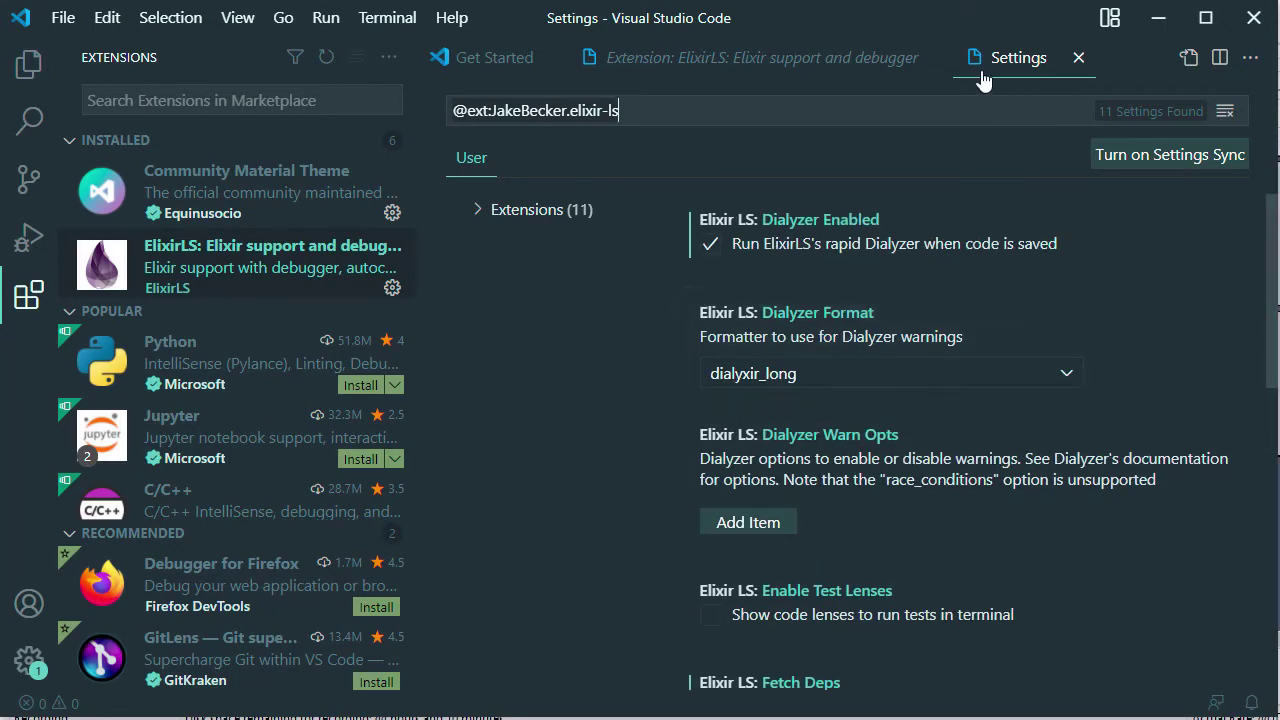
left_click(1078, 58)
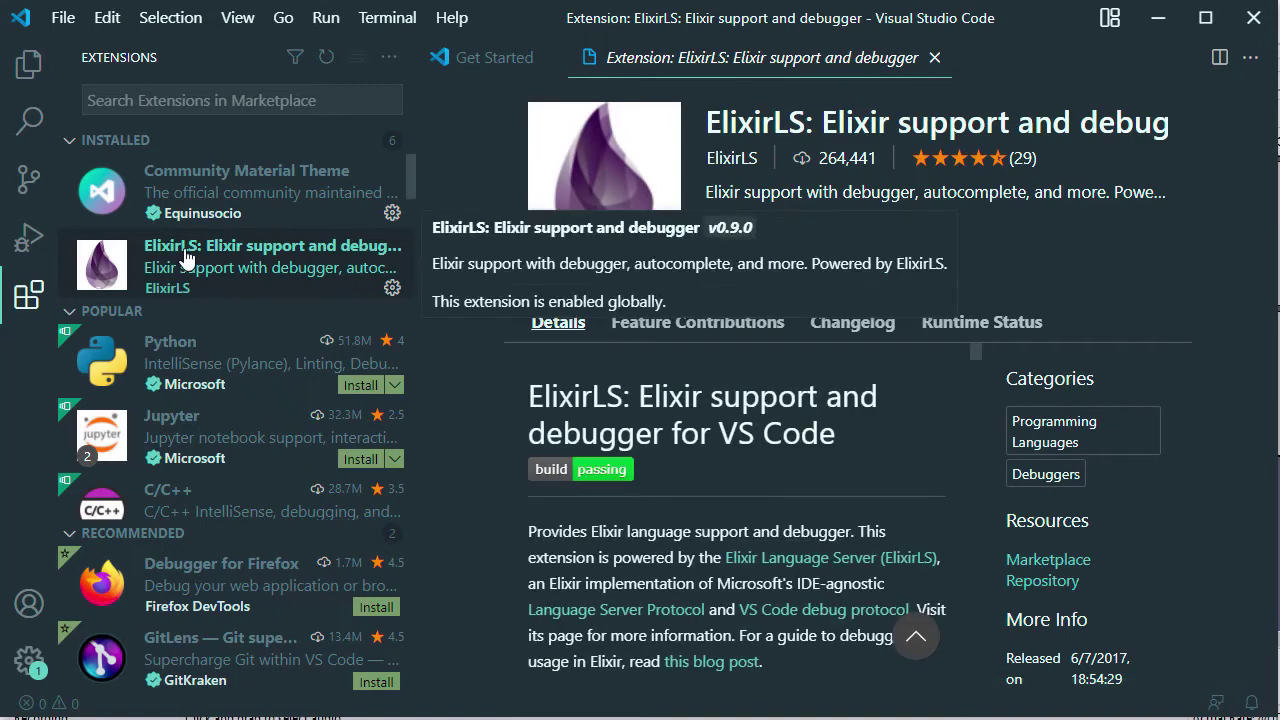
Step: Open user Settings and set Editor: Word Wrap to 'on'
left_click(24, 668)
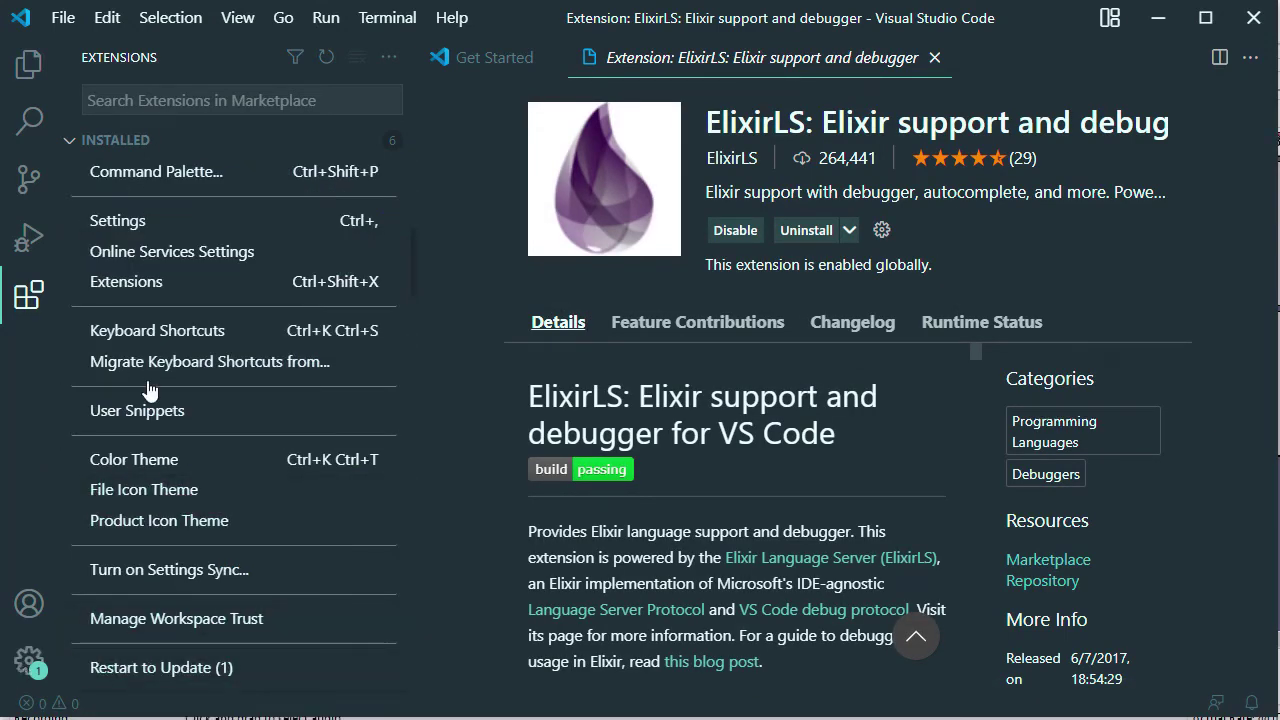
left_click(150, 232)
scroll(873, 490, "down", 5)
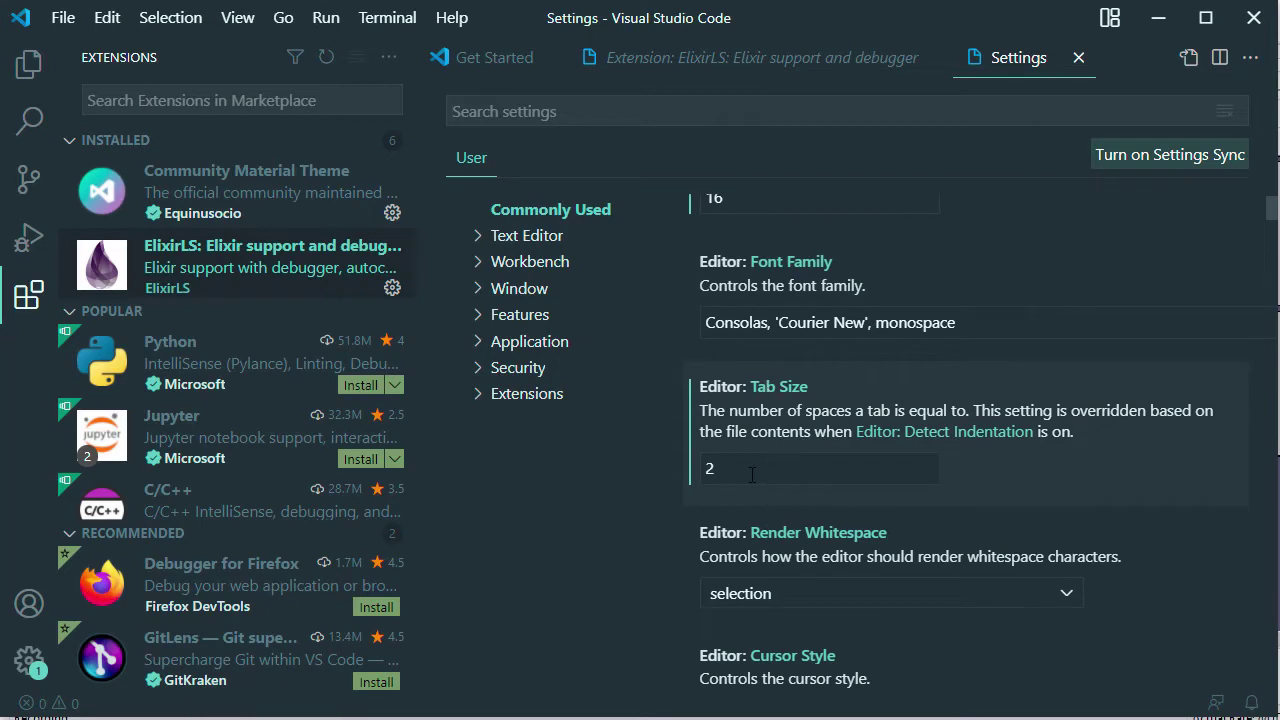
left_click(749, 463)
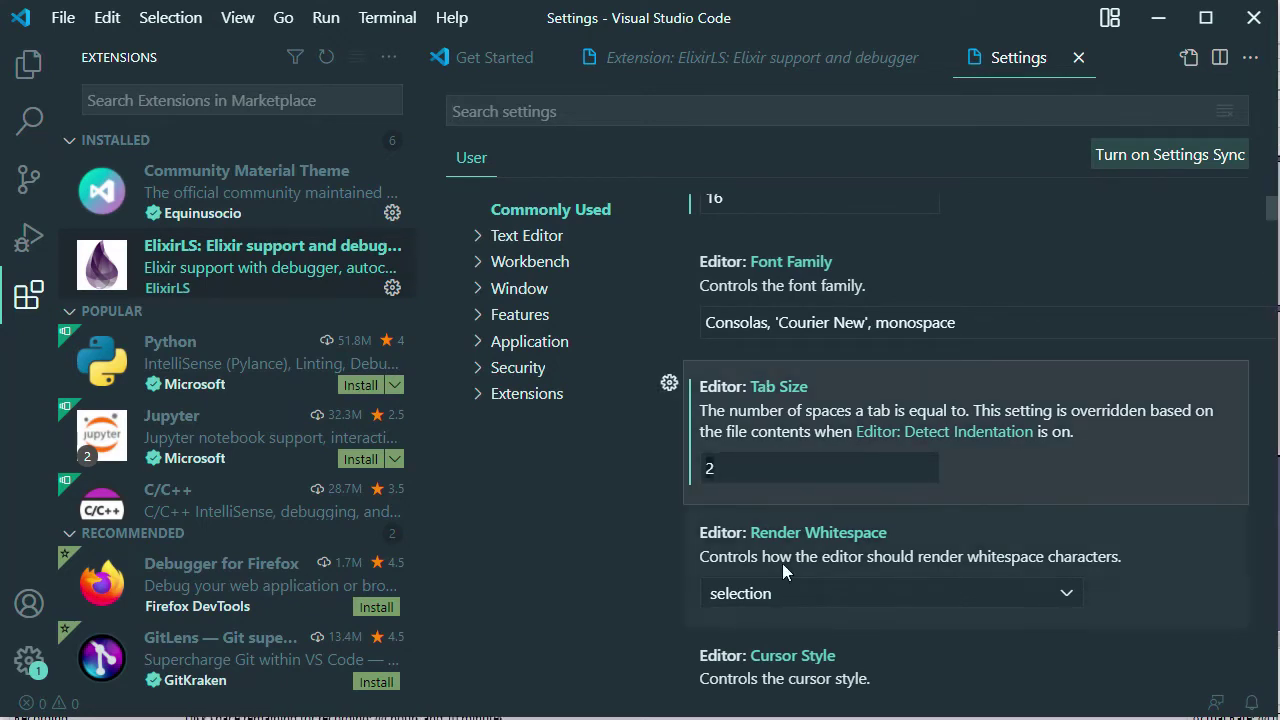
scroll(783, 565, "down", 10)
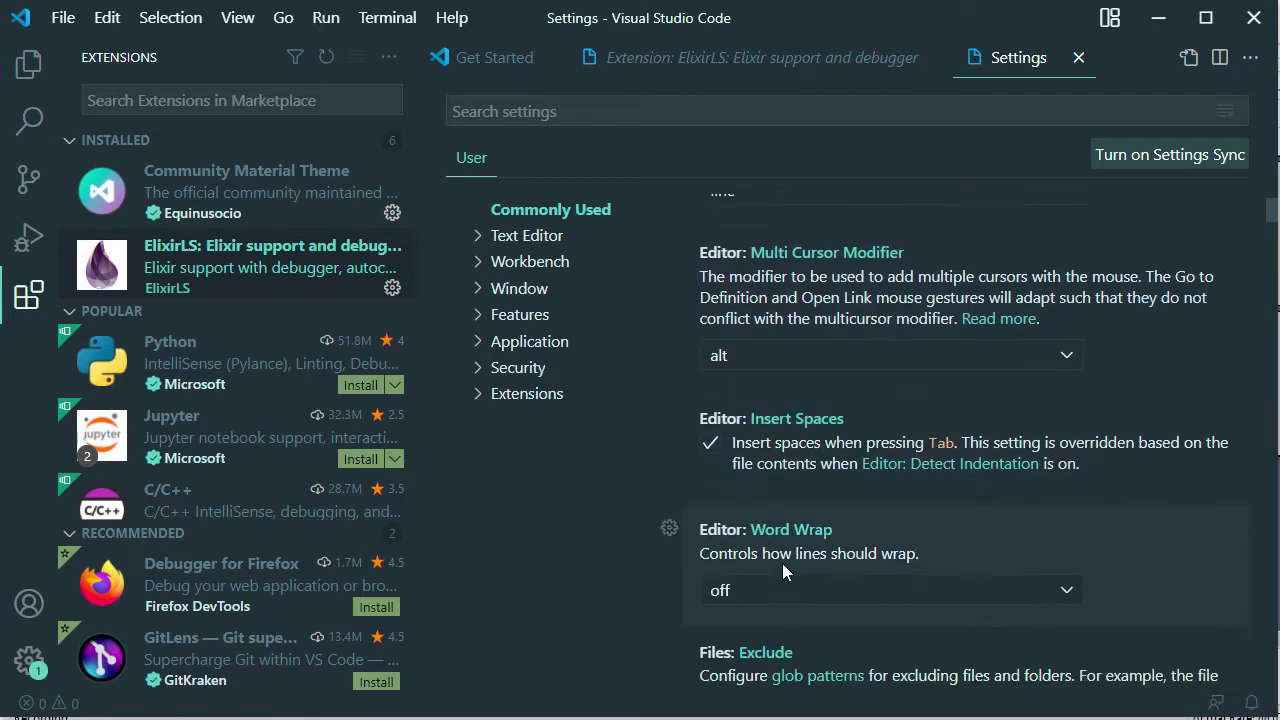
scroll(783, 565, "down", 5)
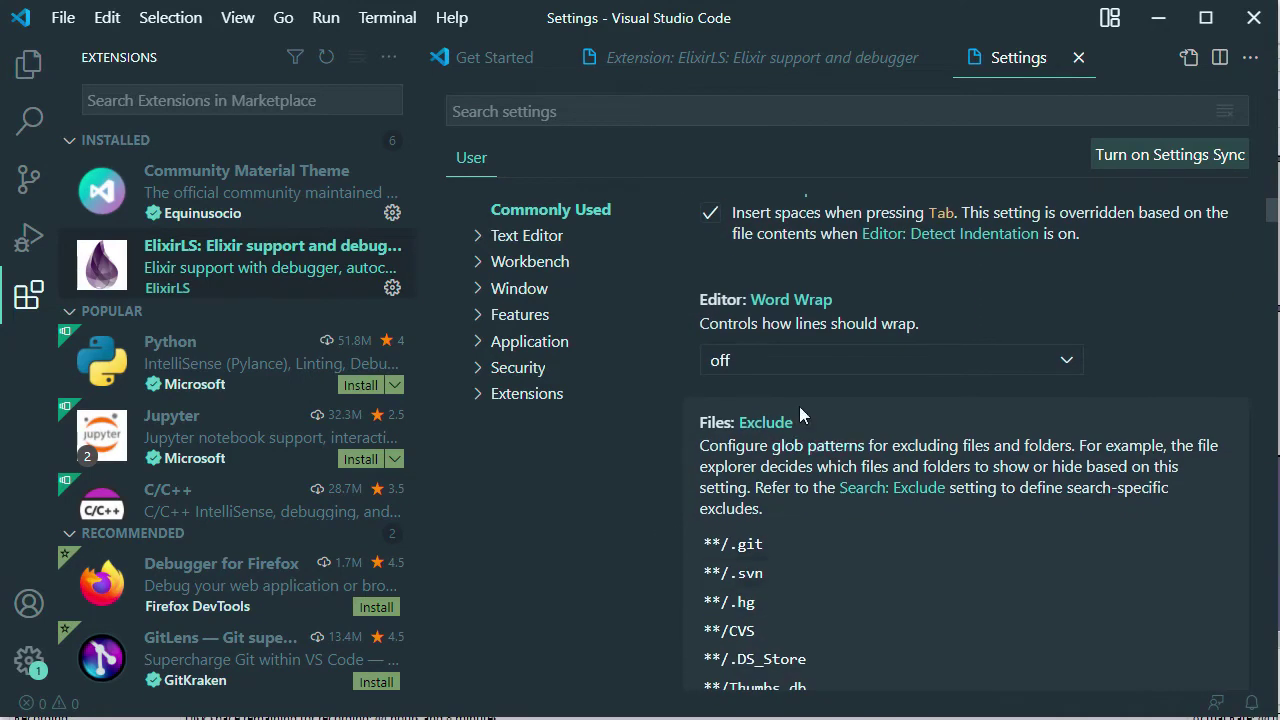
left_click(1063, 362)
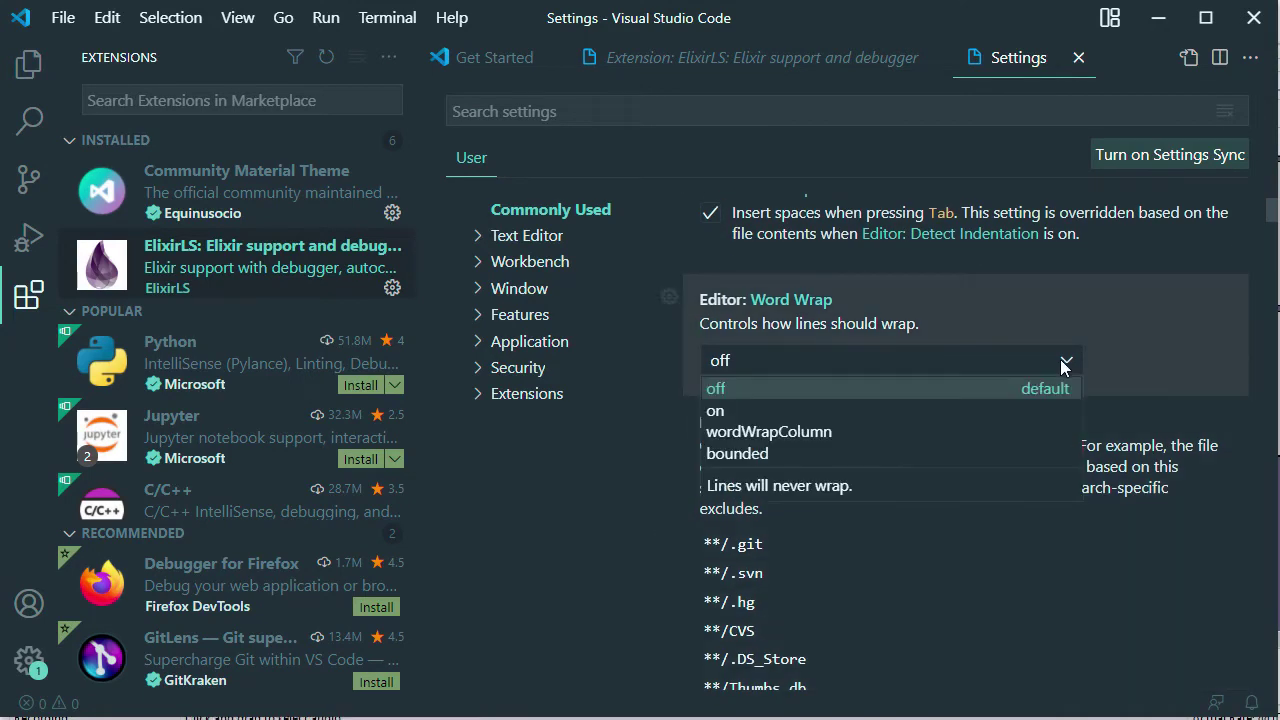
left_click(763, 411)
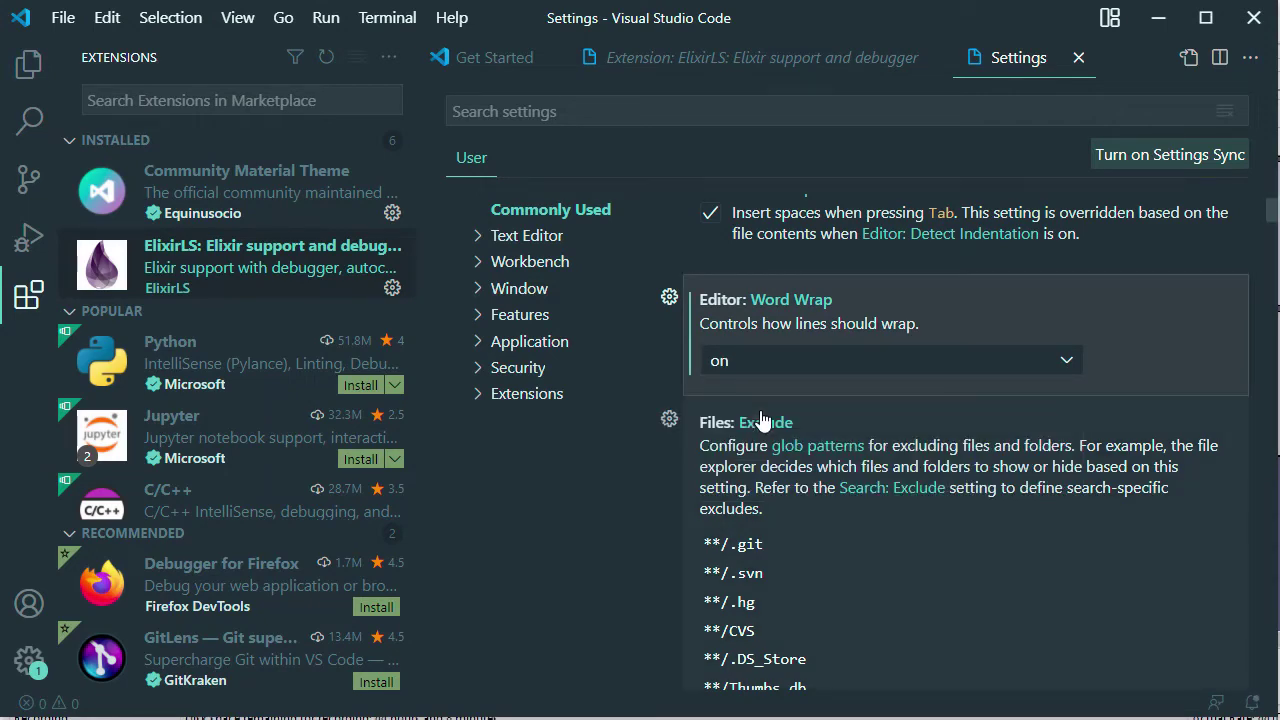
Step: Enable Format On Paste and Format On Save under Text Editor > Formatting
scroll(812, 460, "down", 5)
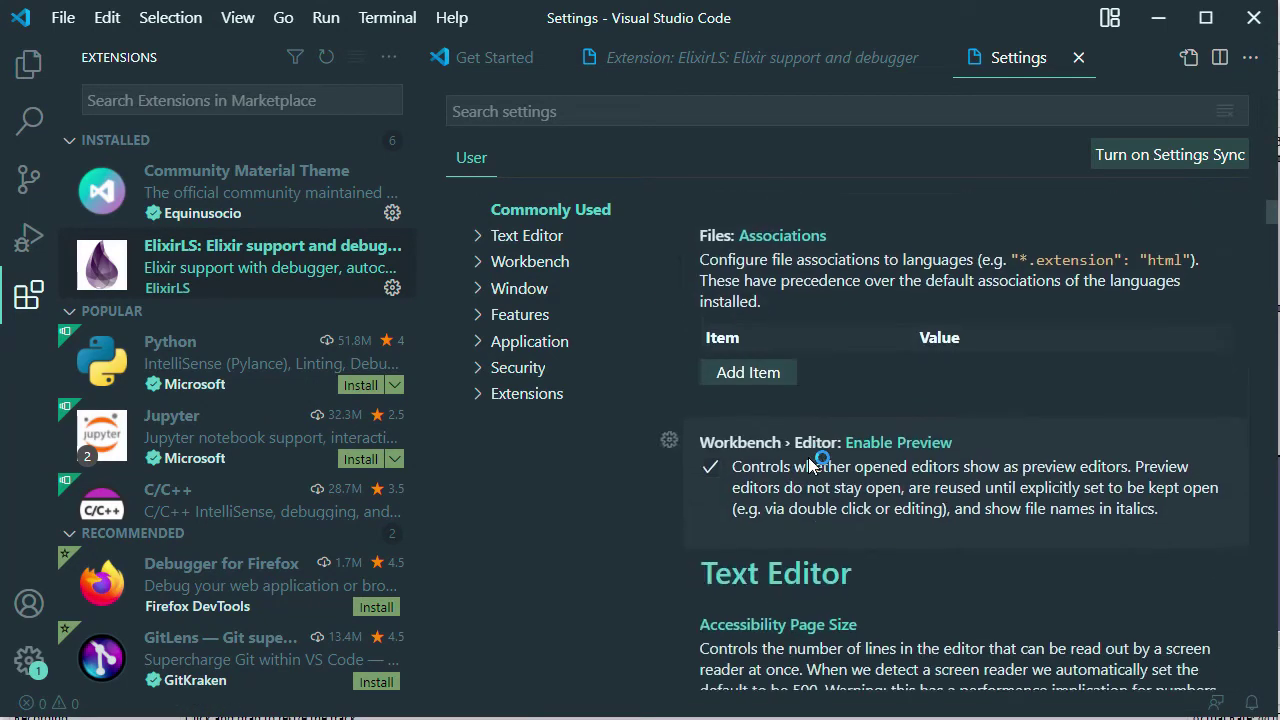
scroll(812, 464, "down", 10)
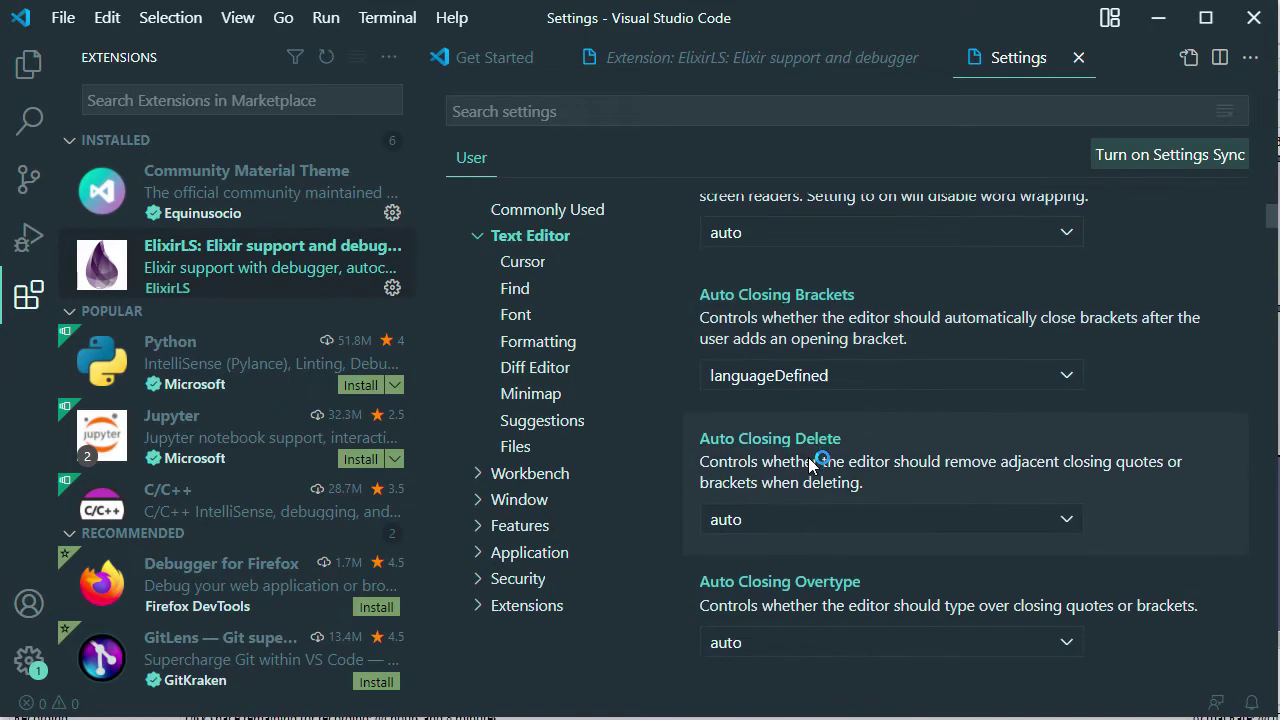
scroll(812, 464, "down", 5)
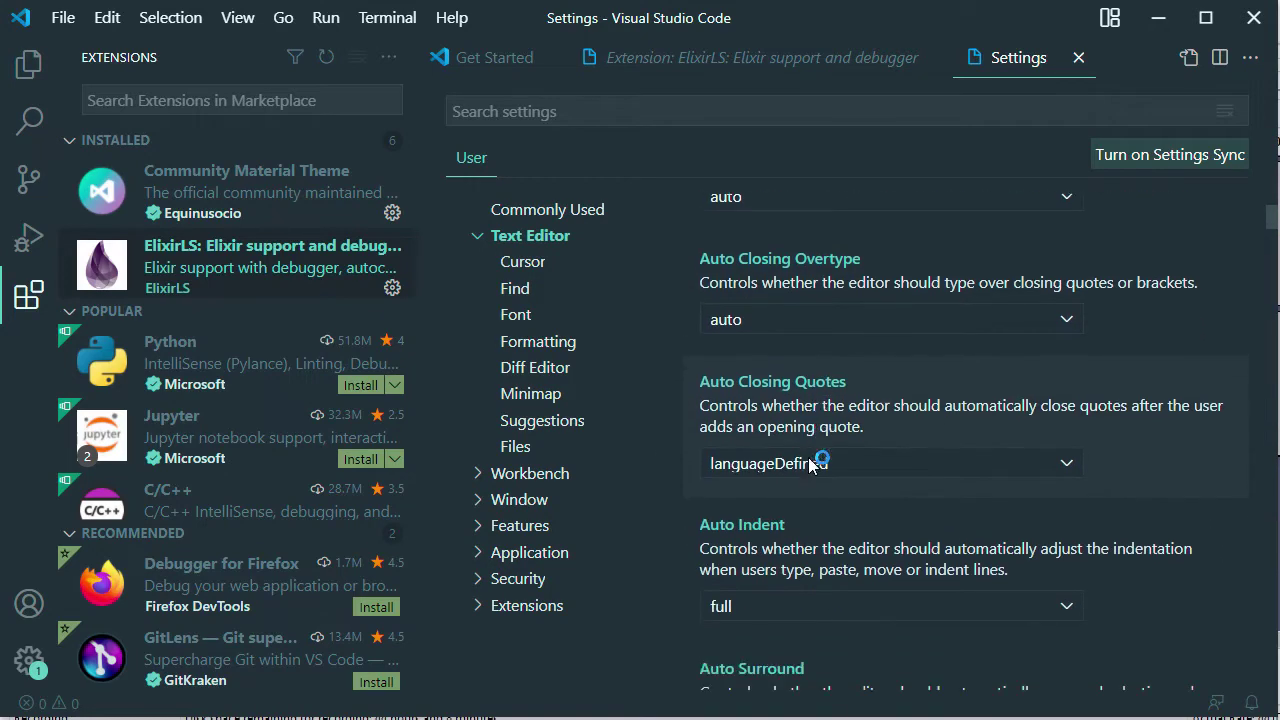
scroll(815, 460, "down", 2)
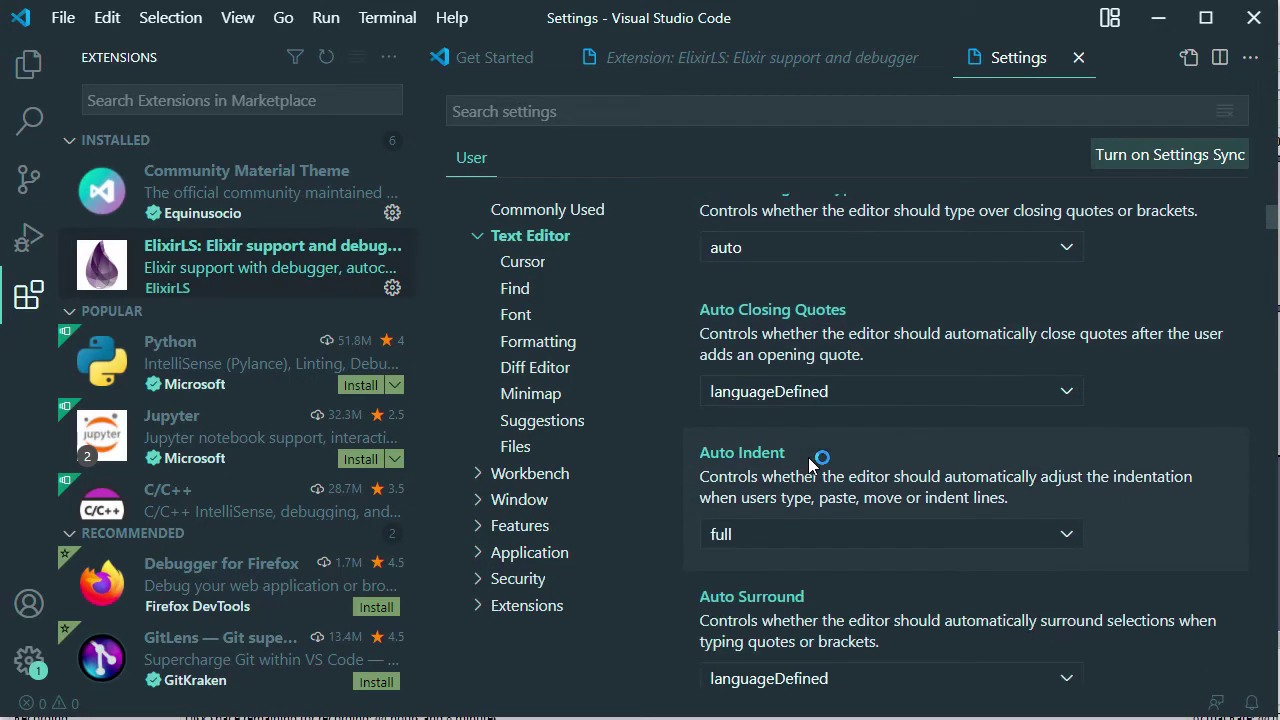
left_click(539, 343)
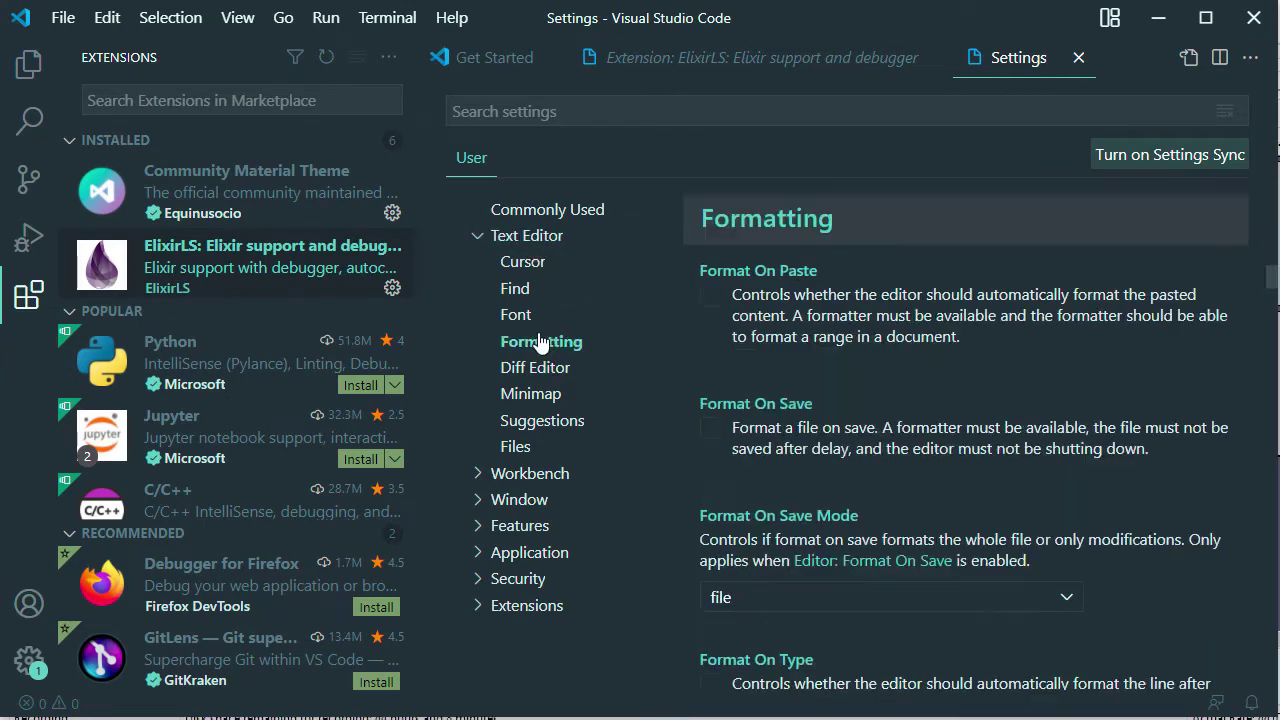
left_click(708, 296)
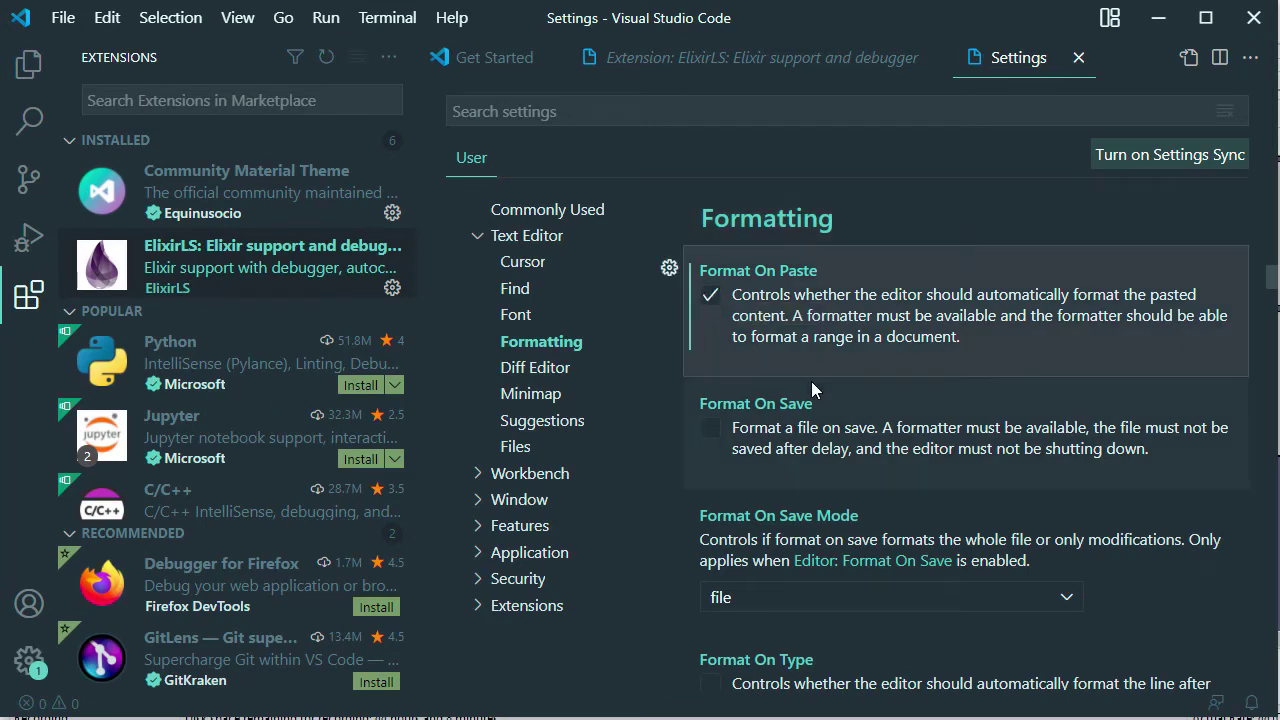
left_click(708, 428)
Step: Search 'phoenix framework' and open the Guides on phoenixframework.org
key("alt+Tab")
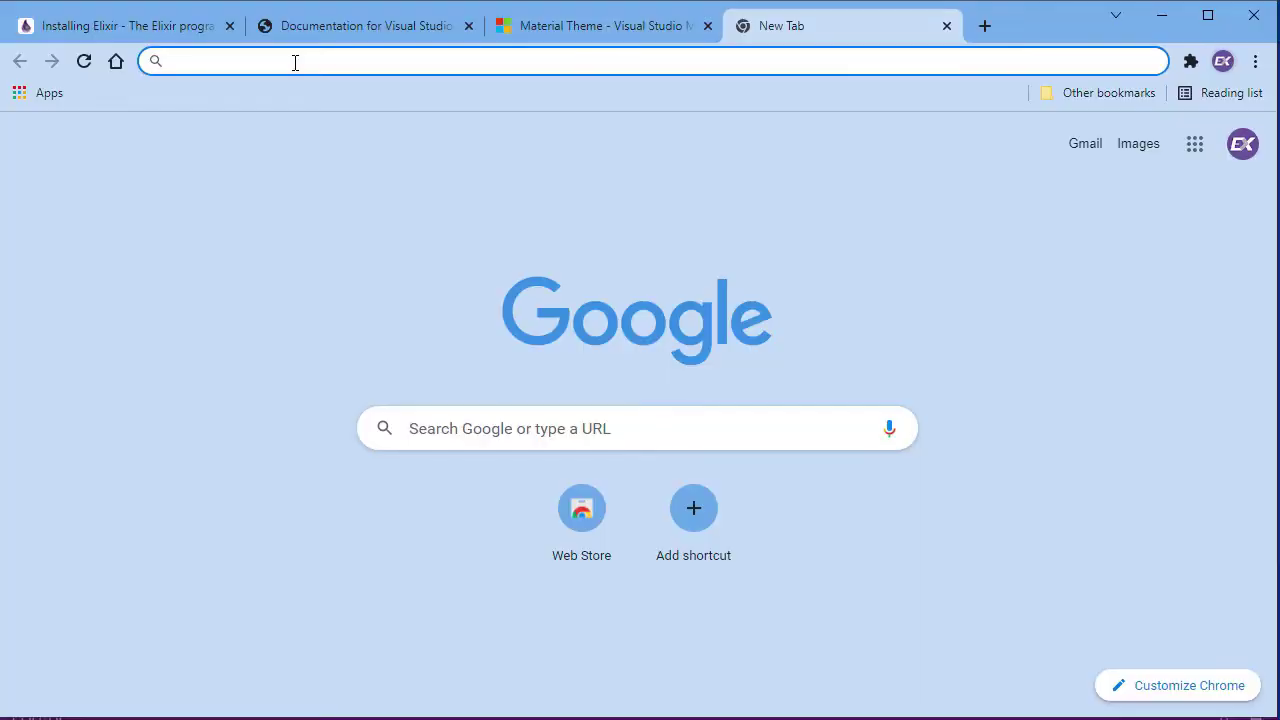
type("phoenix framework")
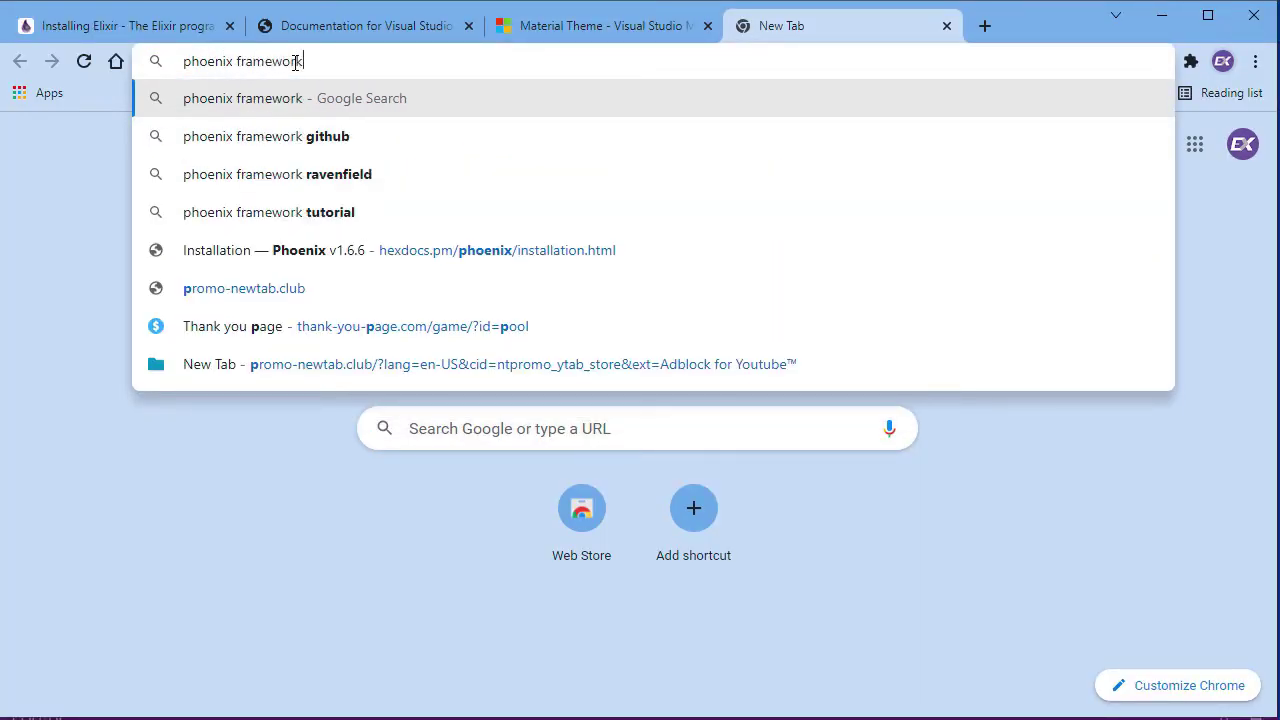
key("Return")
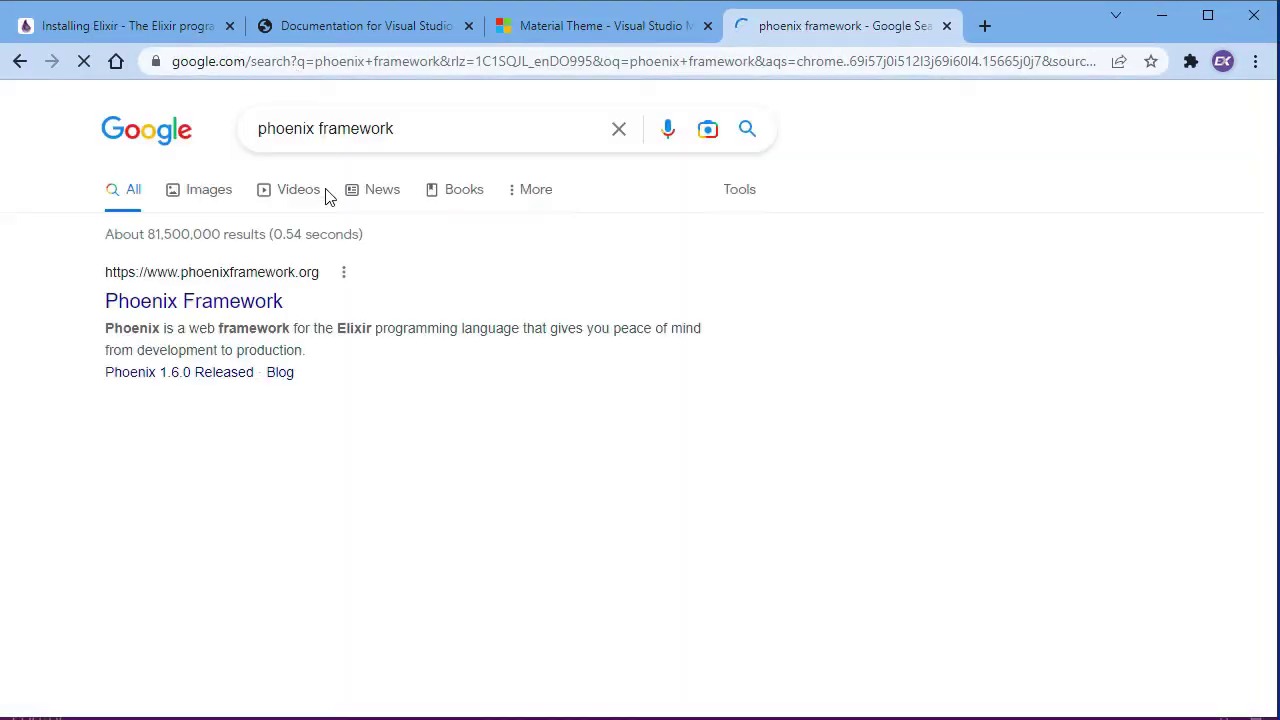
left_click(236, 312)
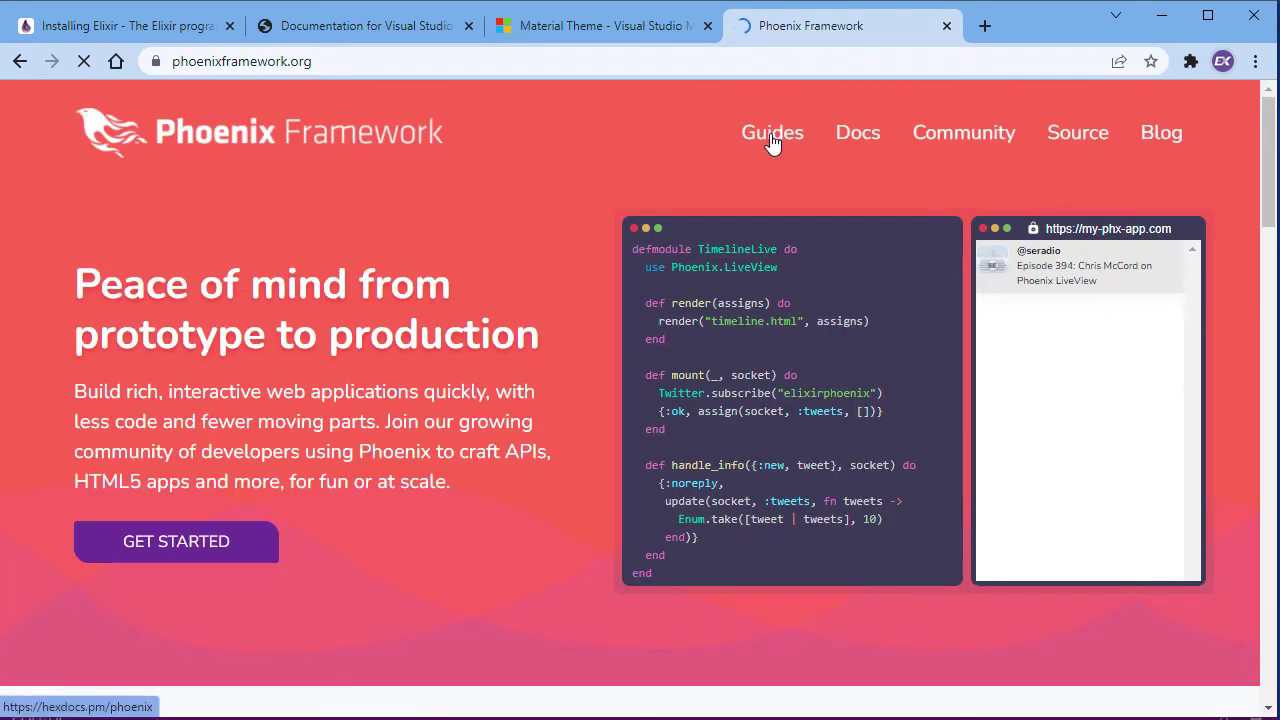
left_click(772, 140)
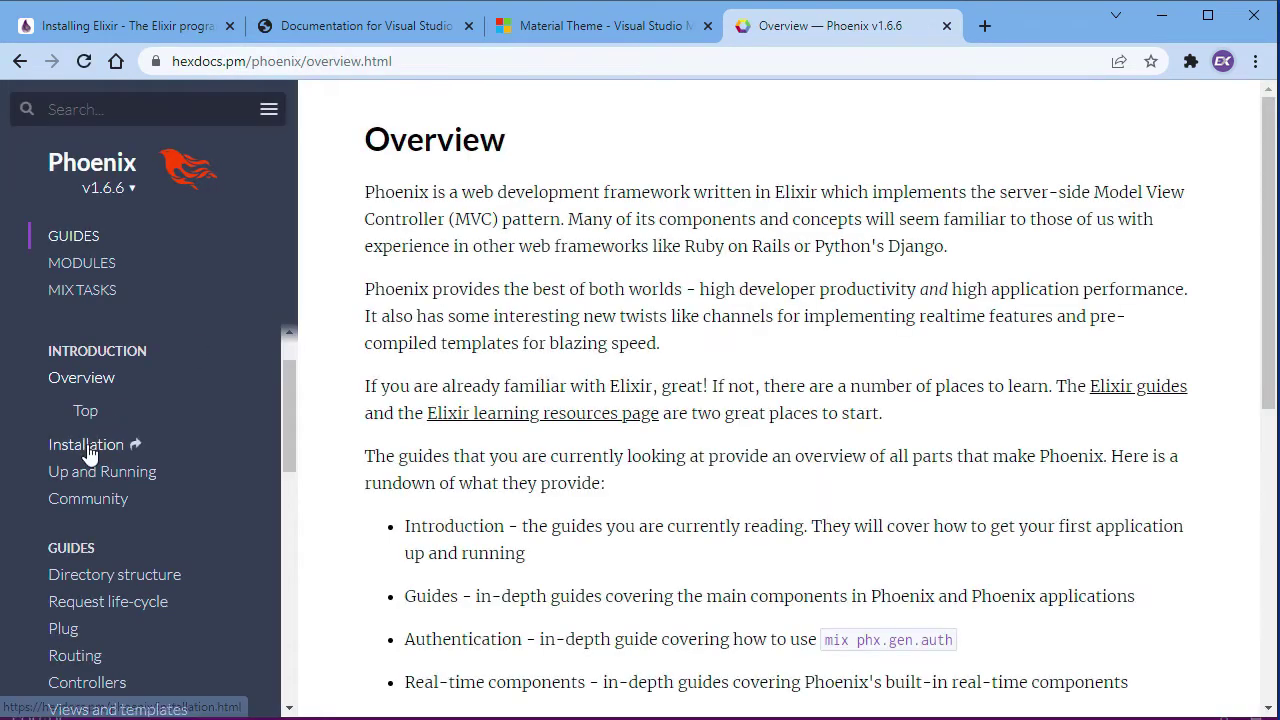
Step: Open the Phoenix Installation guide and select its 'mix local.hex' command
left_click(88, 446)
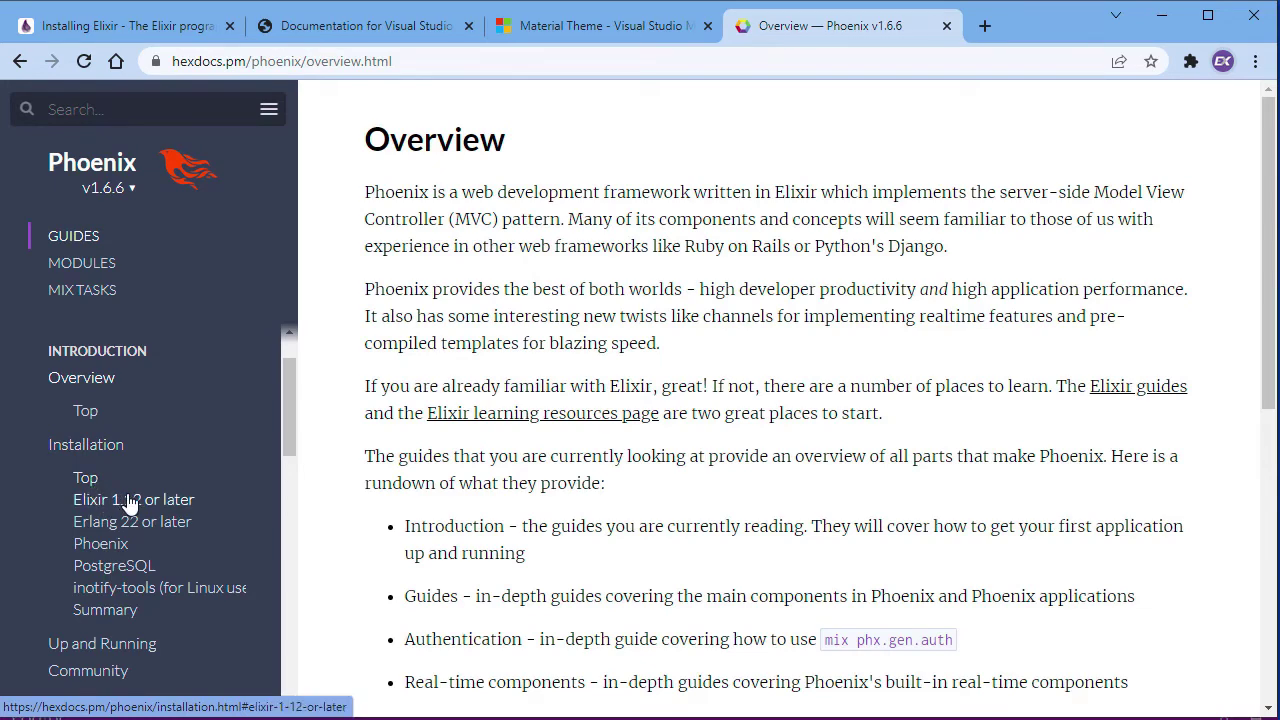
left_click(85, 480)
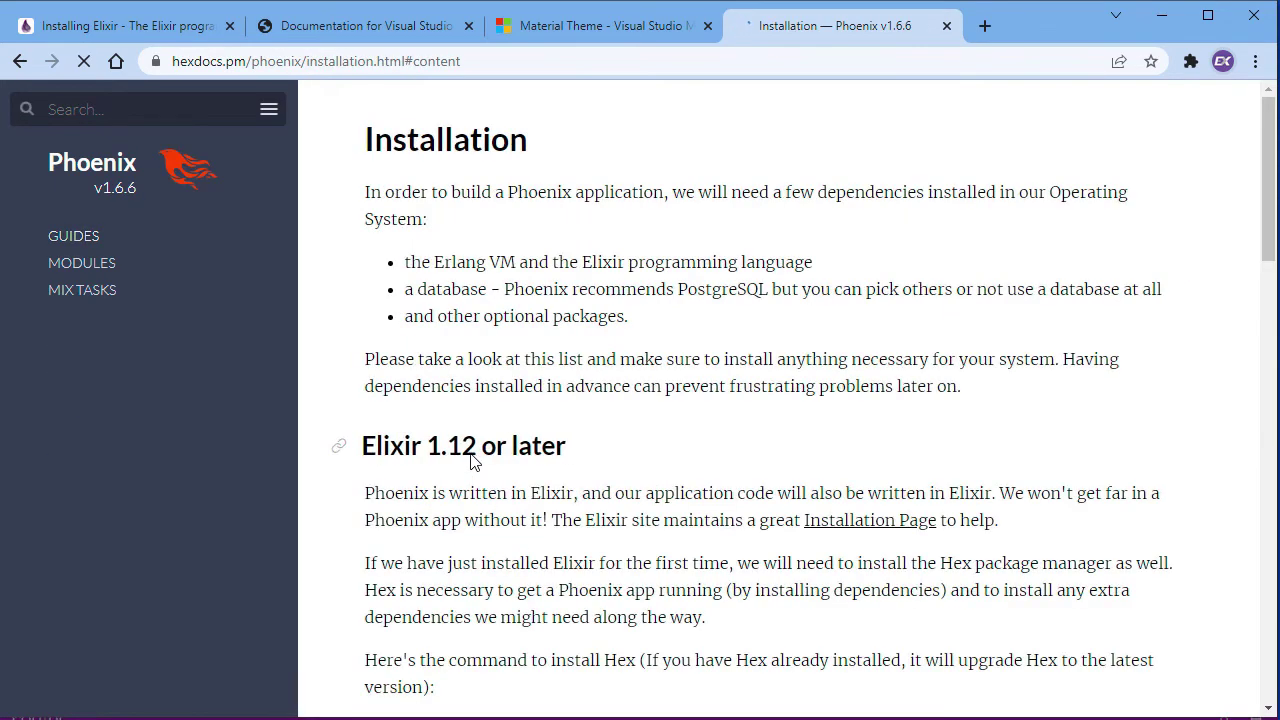
scroll(474, 460, "down", 3)
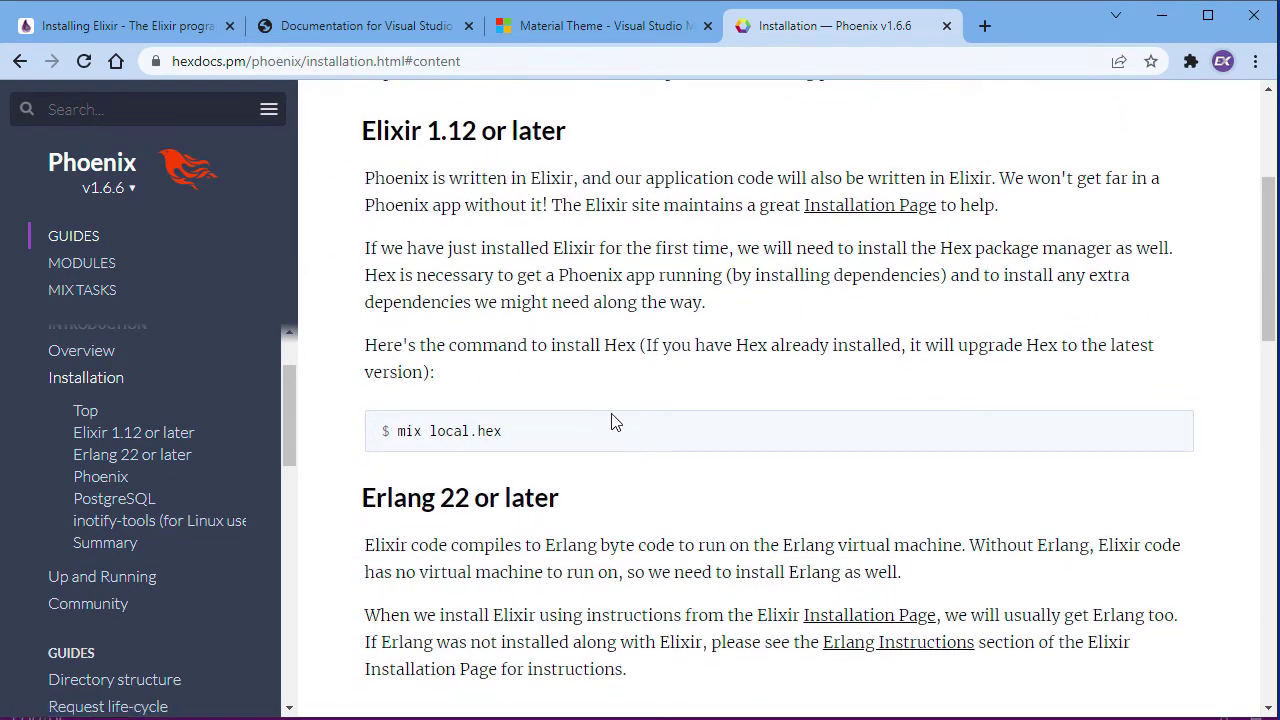
scroll(614, 423, "down", 5)
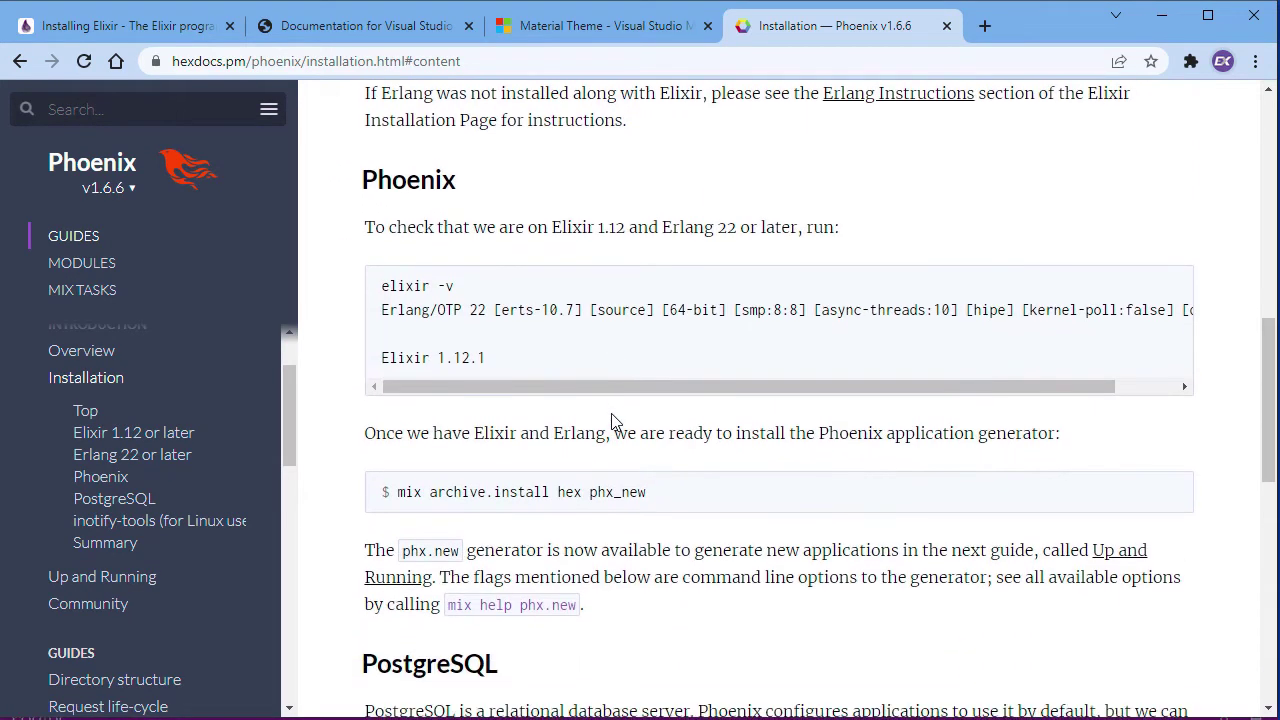
scroll(614, 423, "up", 2)
scroll(614, 423, "up", 3)
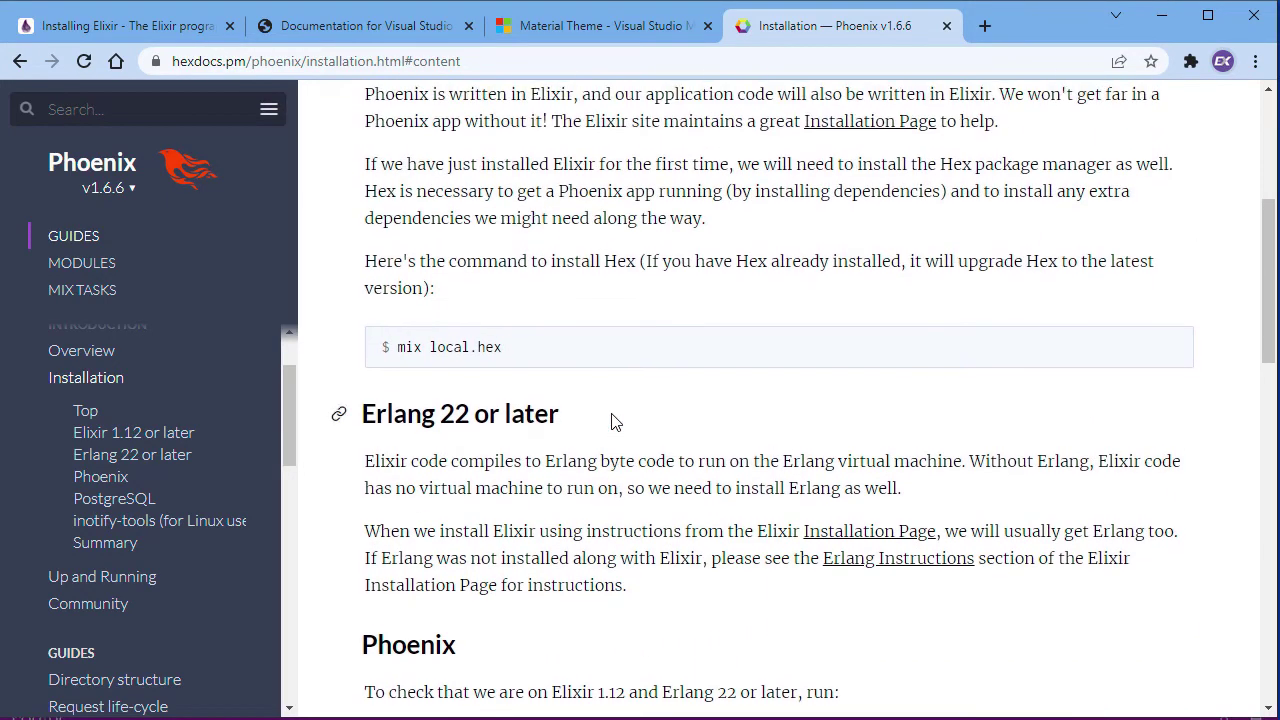
scroll(614, 421, "up", 3)
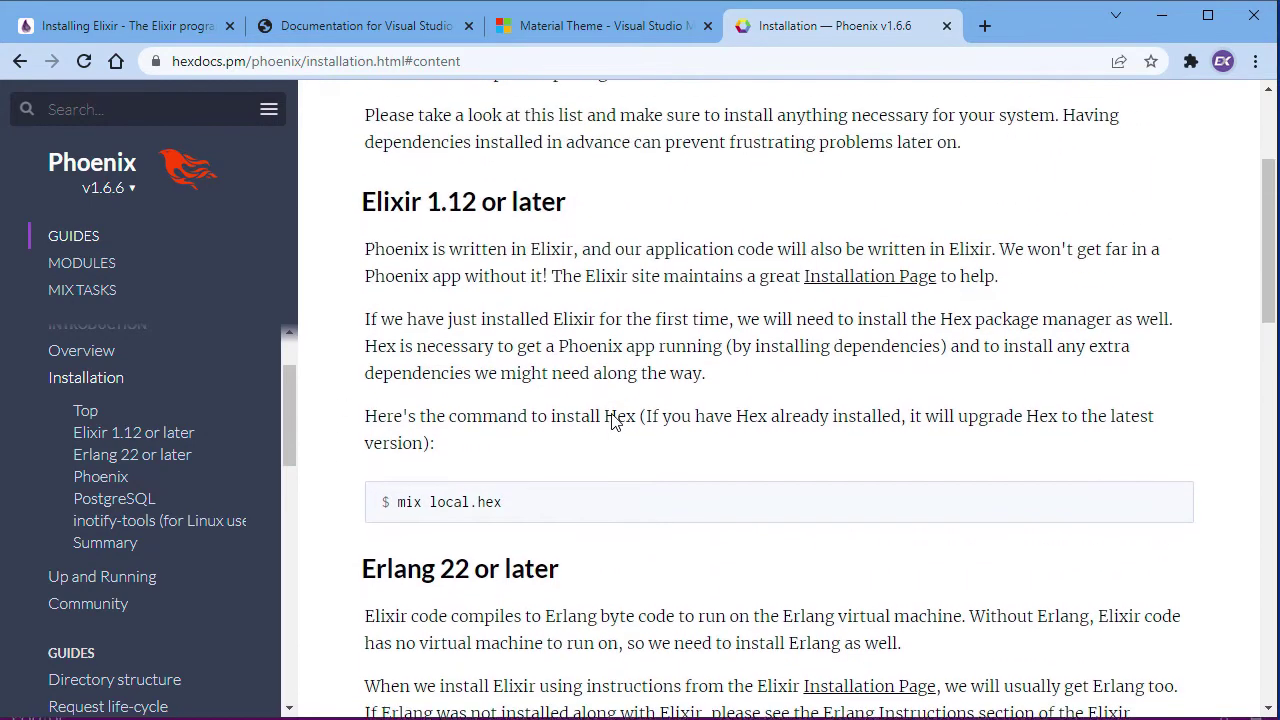
scroll(614, 421, "down", 1)
scroll(612, 420, "up", 3)
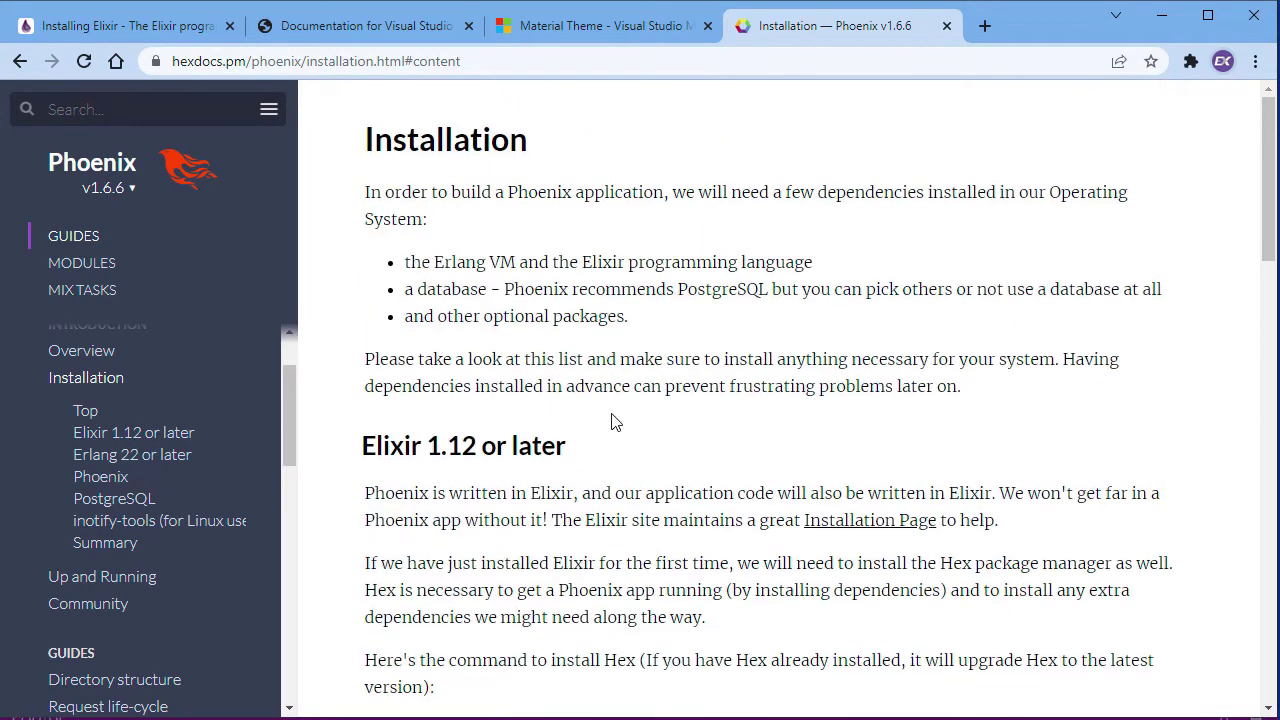
scroll(611, 420, "down", 5)
left_click_drag(514, 277, 394, 270)
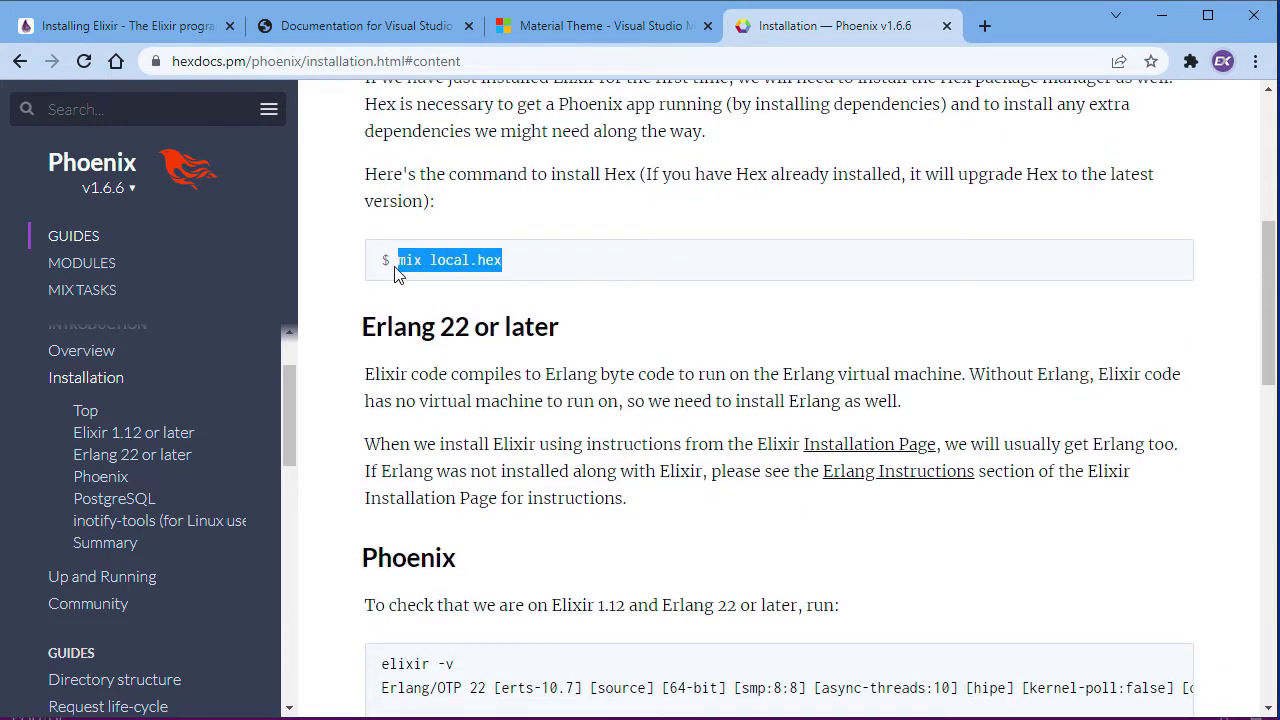
left_click(768, 712)
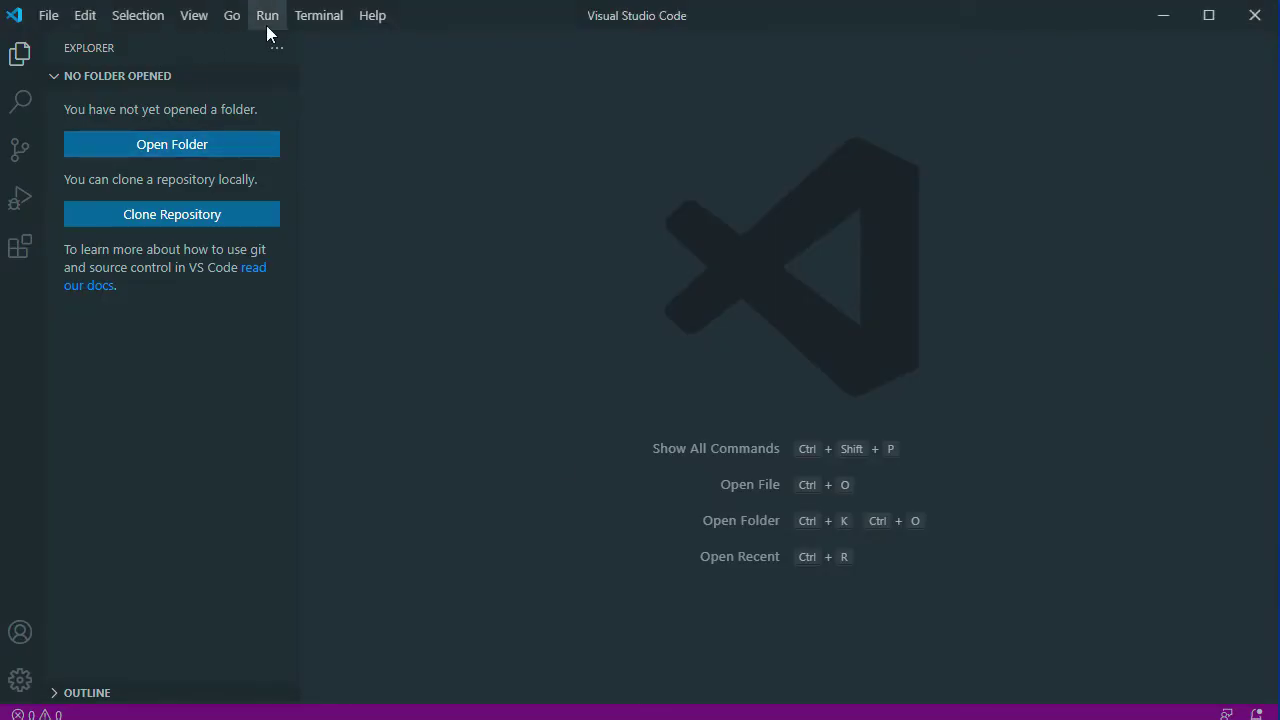
Step: Open a new Git Bash terminal, move it into the editor area, and close the bottom panel
left_click(305, 15)
left_click(360, 52)
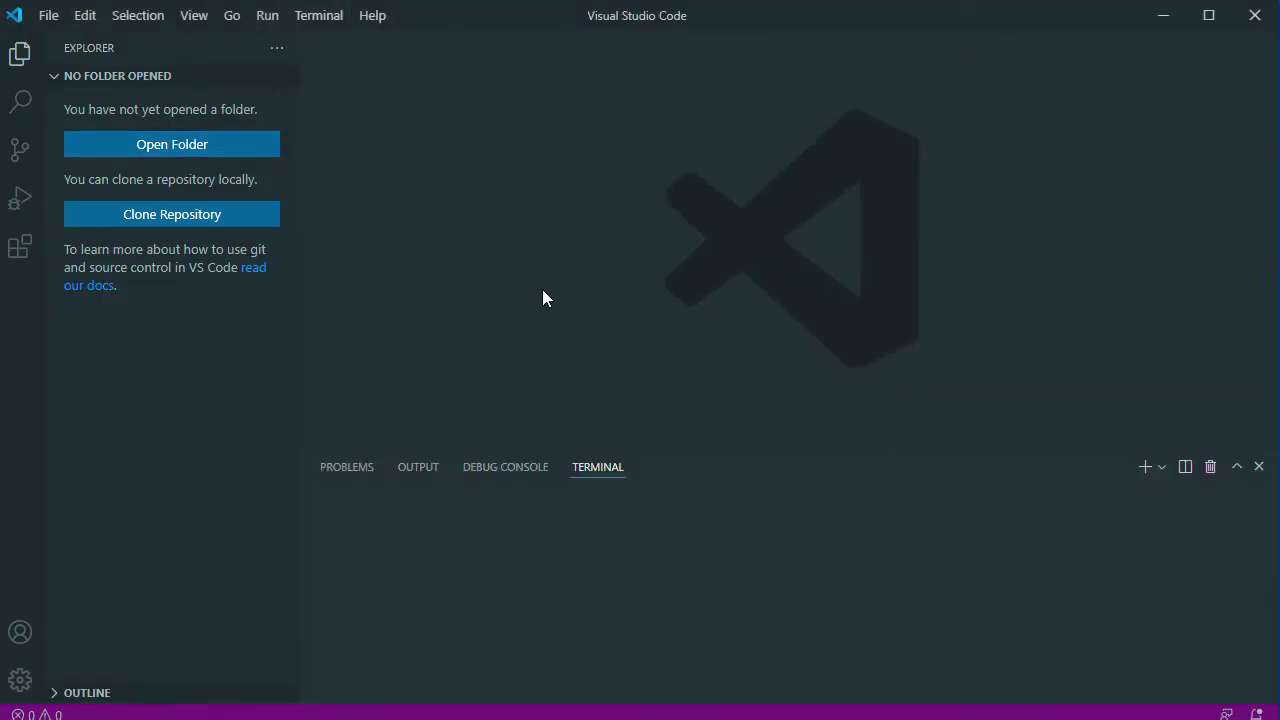
left_click(1160, 468)
left_click(1063, 524)
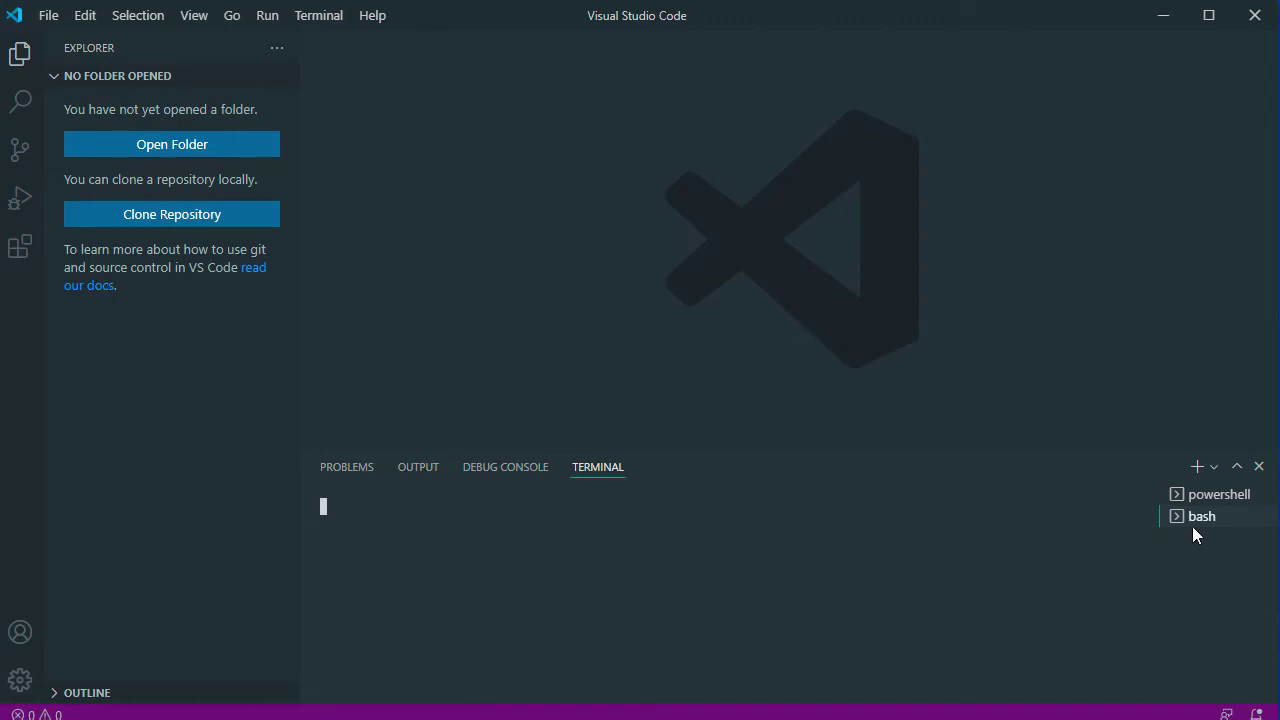
left_click_drag(1194, 529, 782, 152)
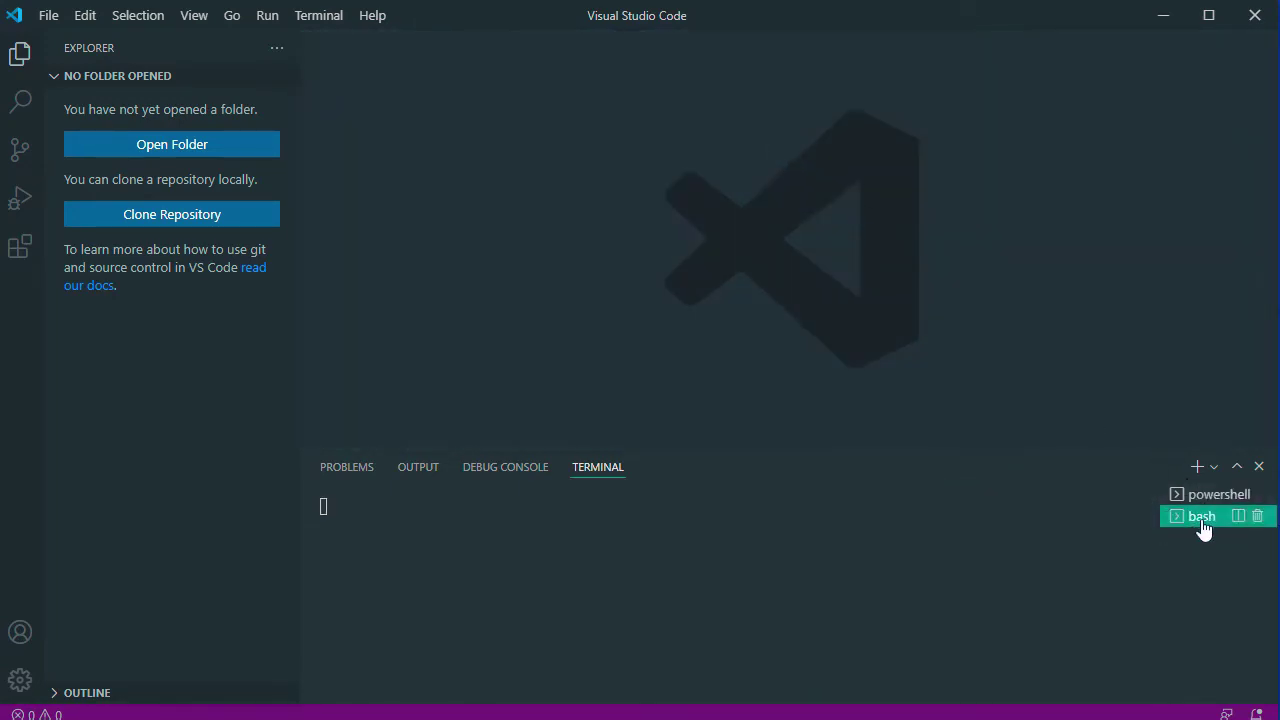
left_click_drag(1203, 529, 861, 290)
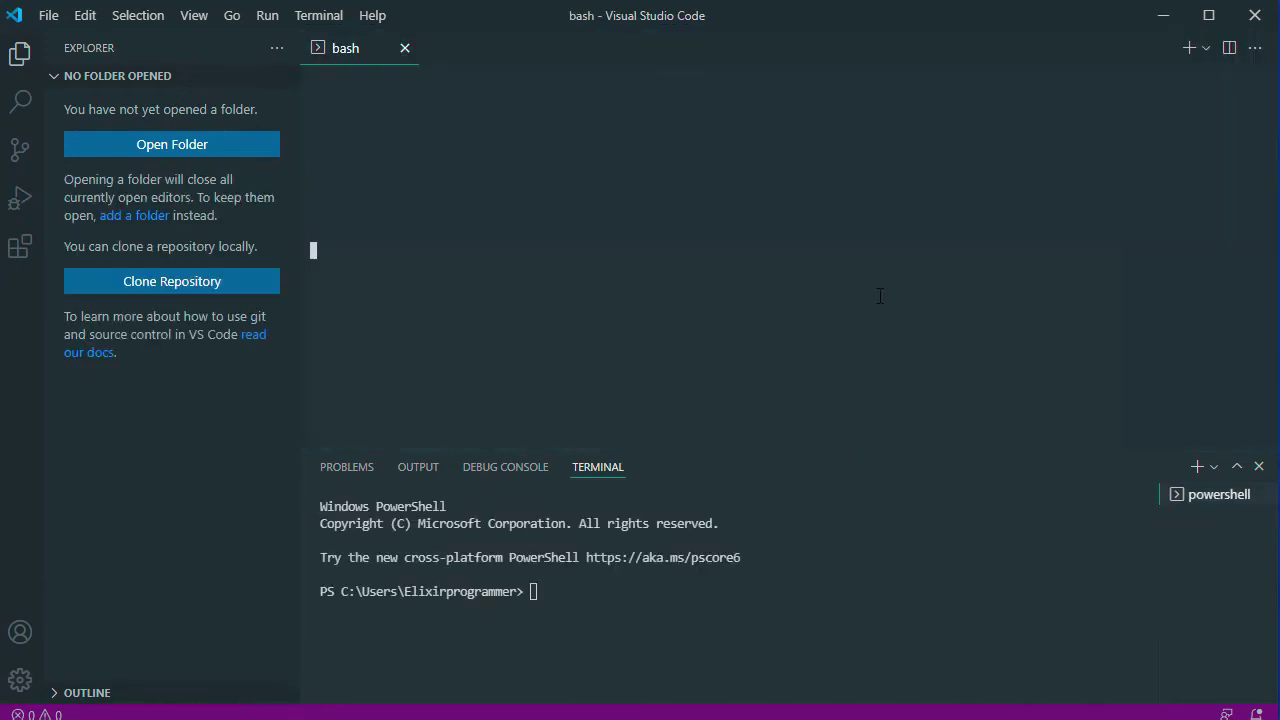
left_click(1259, 466)
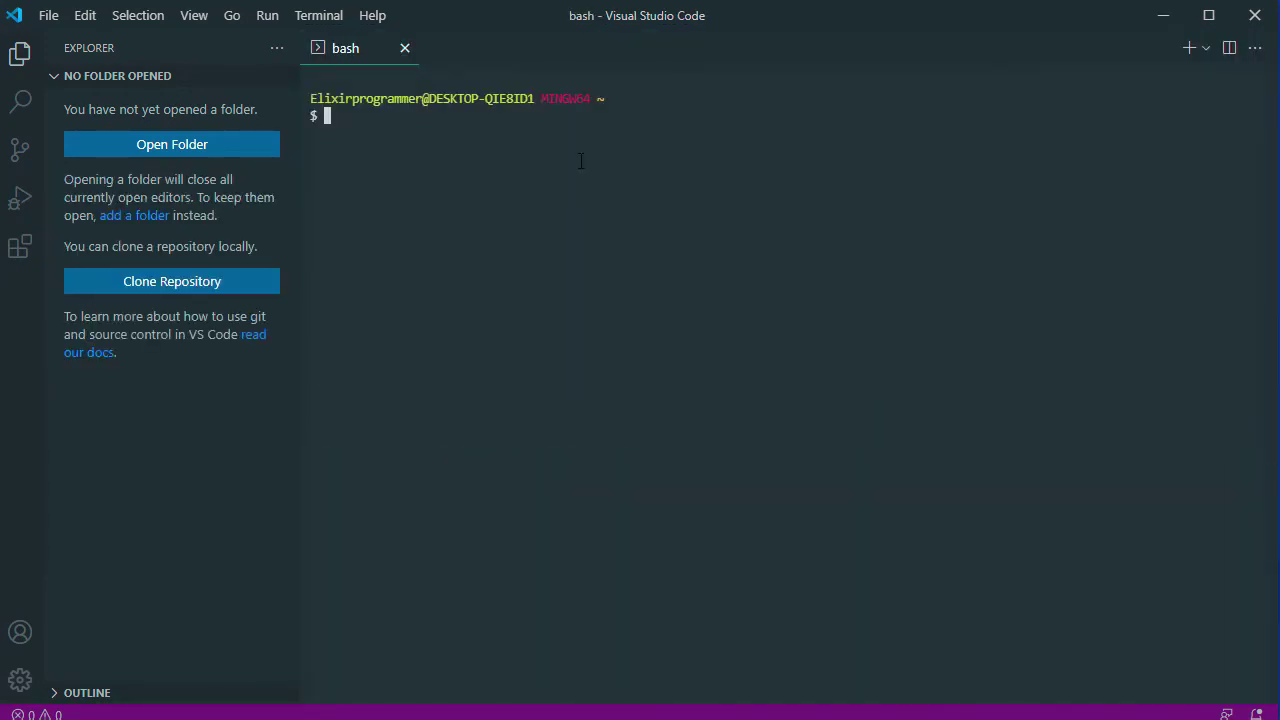
Step: Run 'mix local.hex' and answer y to install the hex-1.0.1 archive
type("mix local.hex")
key("Return")
type("y")
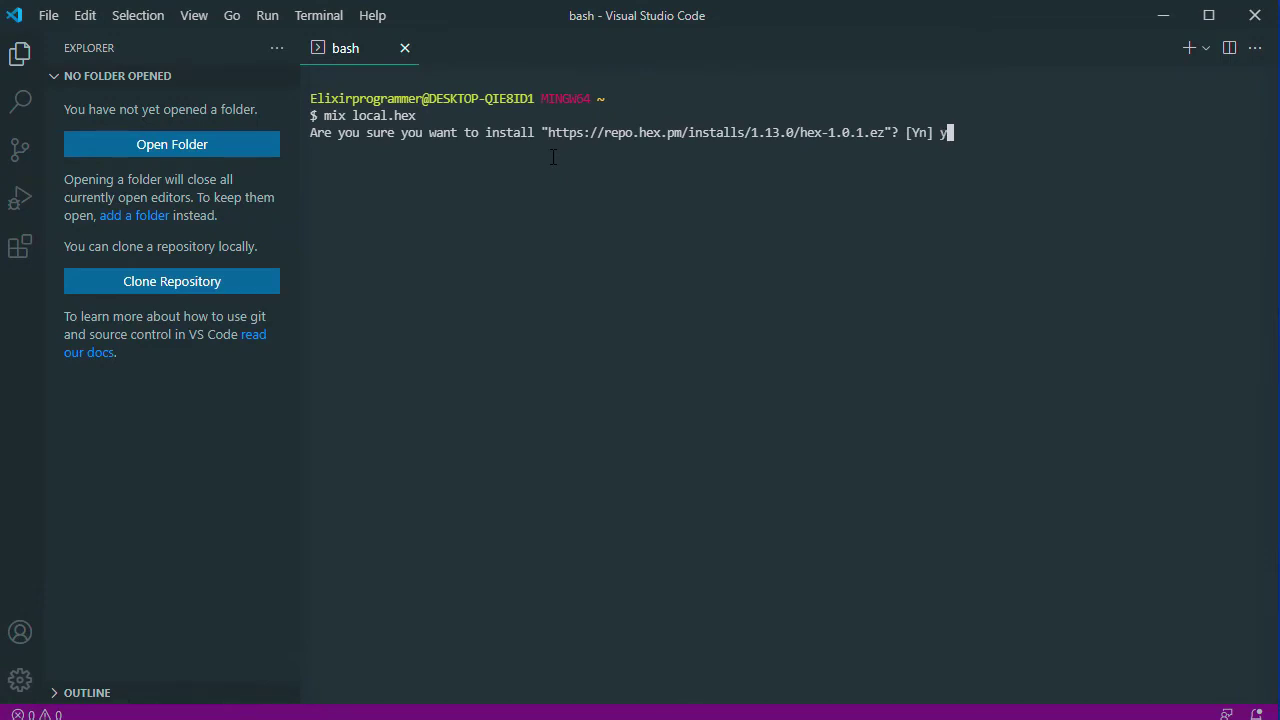
key("Return")
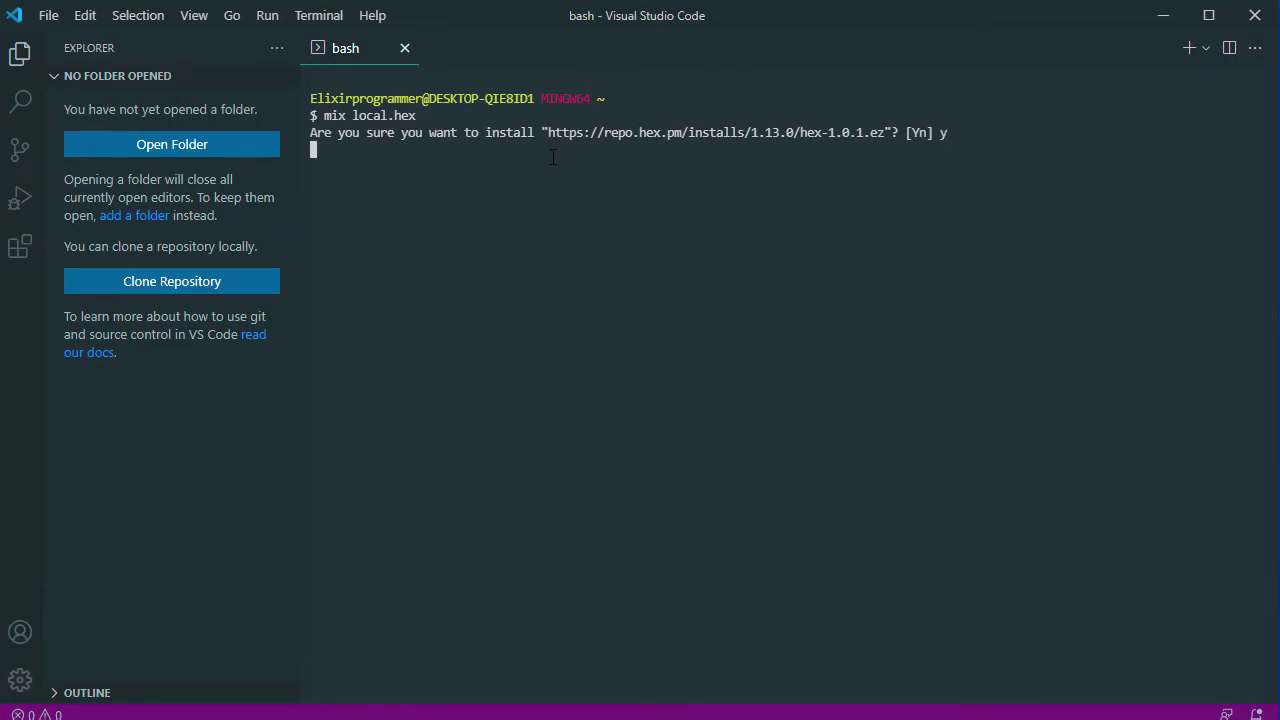
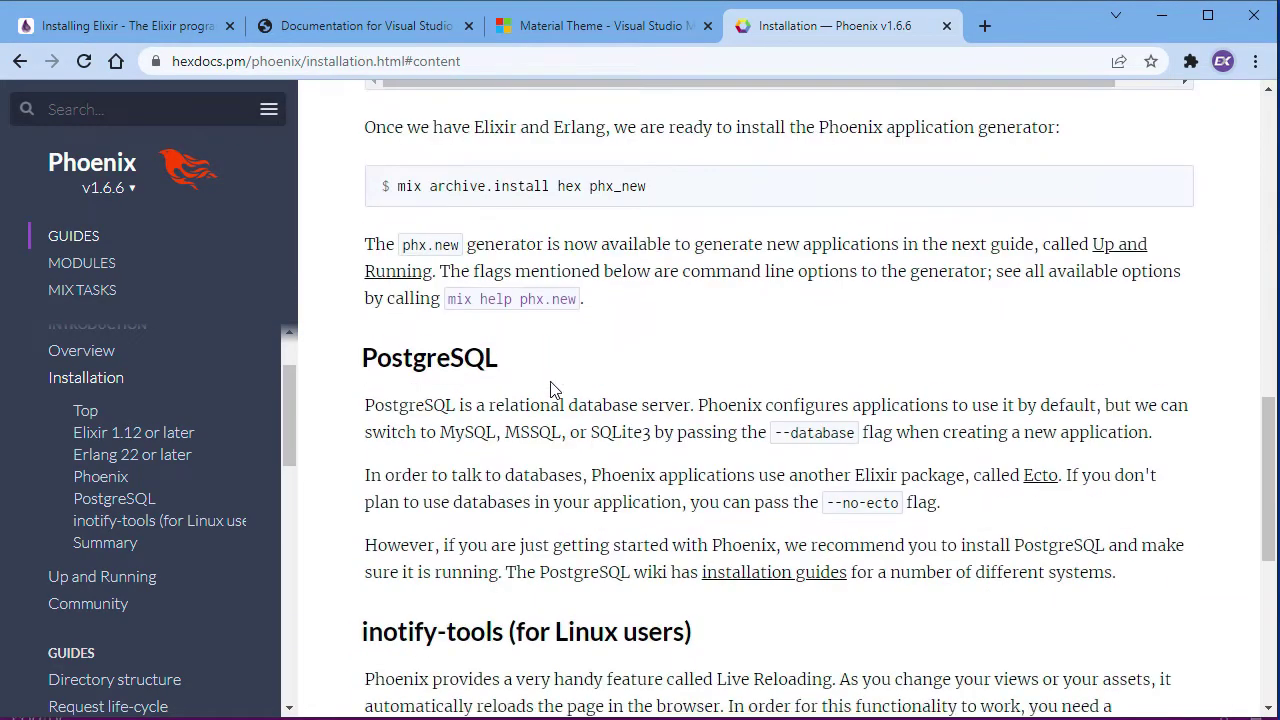
Step: Copy the 'mix archive.install hex phx_new' line from the Phoenix docs and return to the VS Code terminal
scroll(553, 390, "up", 5)
scroll(553, 390, "up", 1)
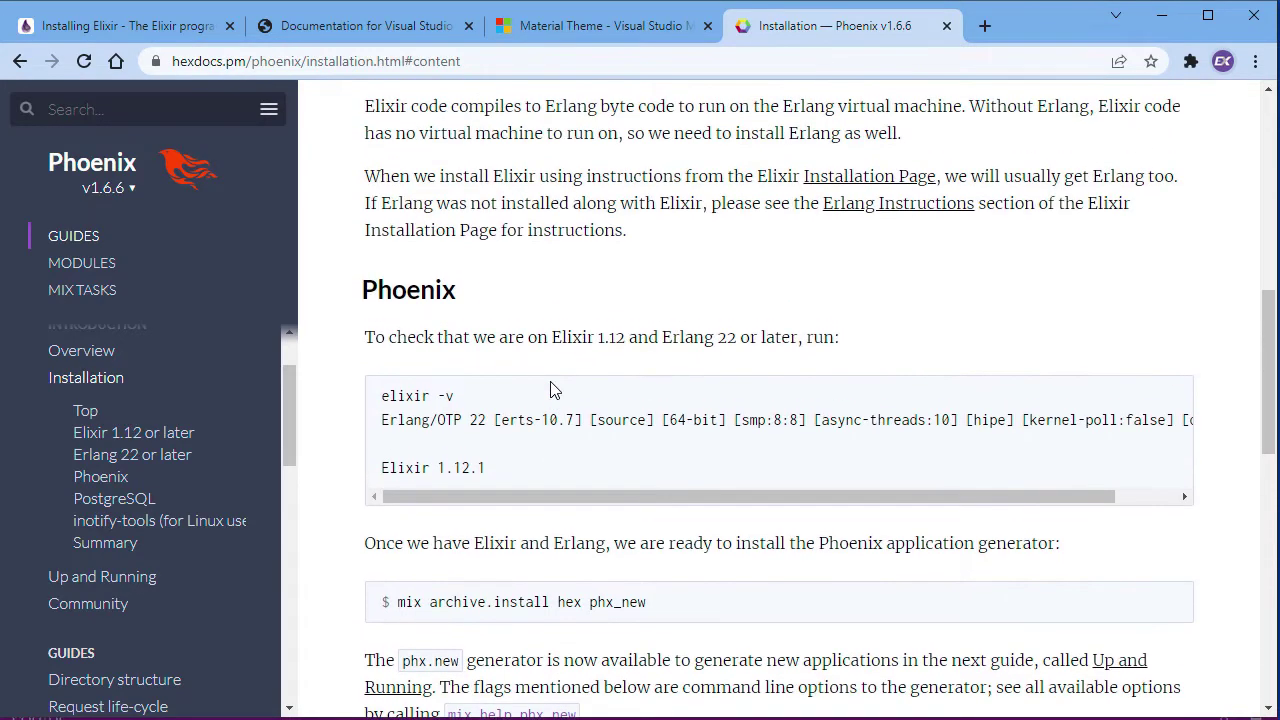
scroll(553, 390, "up", 1)
scroll(553, 390, "down", 2)
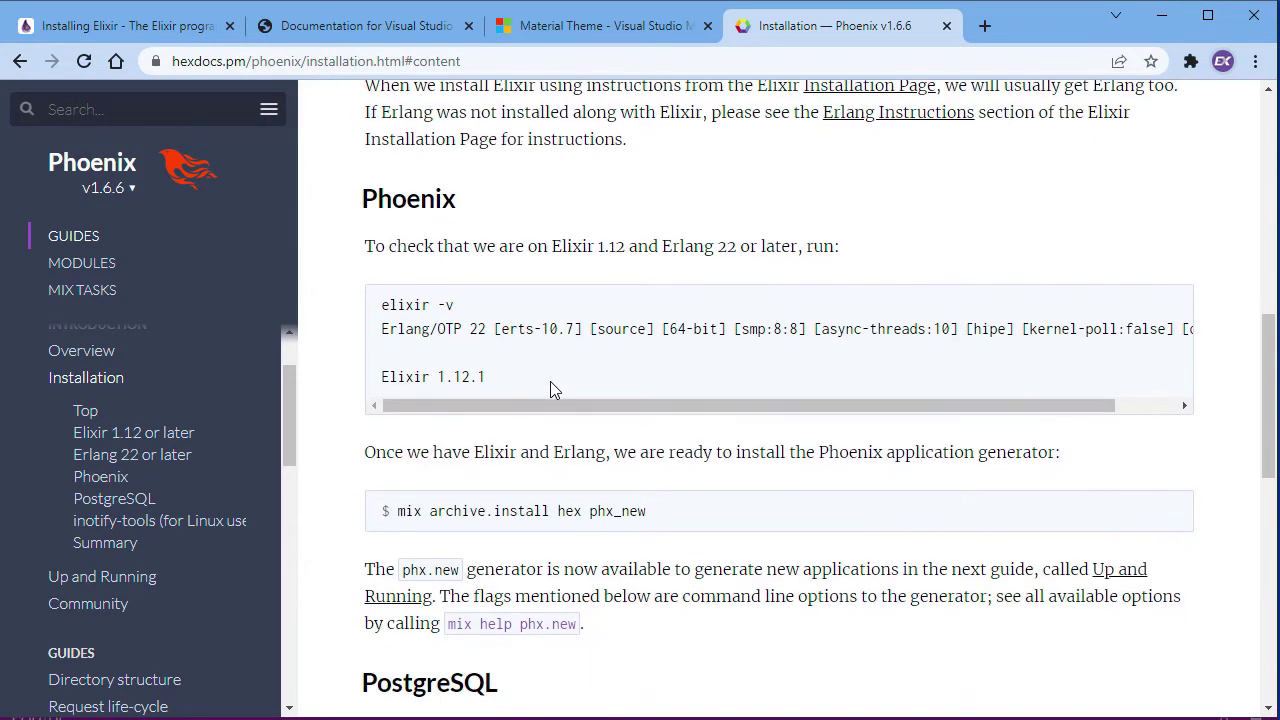
scroll(552, 388, "down", 1)
triple_click(560, 444)
key("ctrl+c")
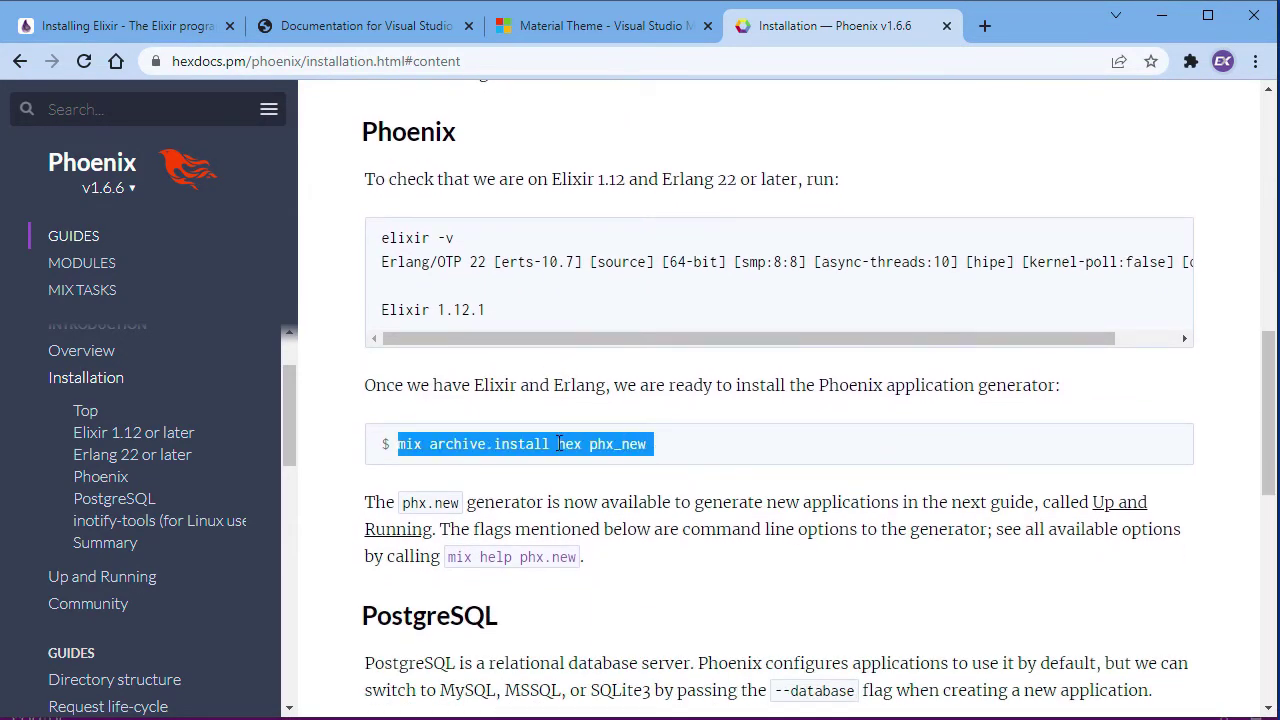
key("alt+Tab")
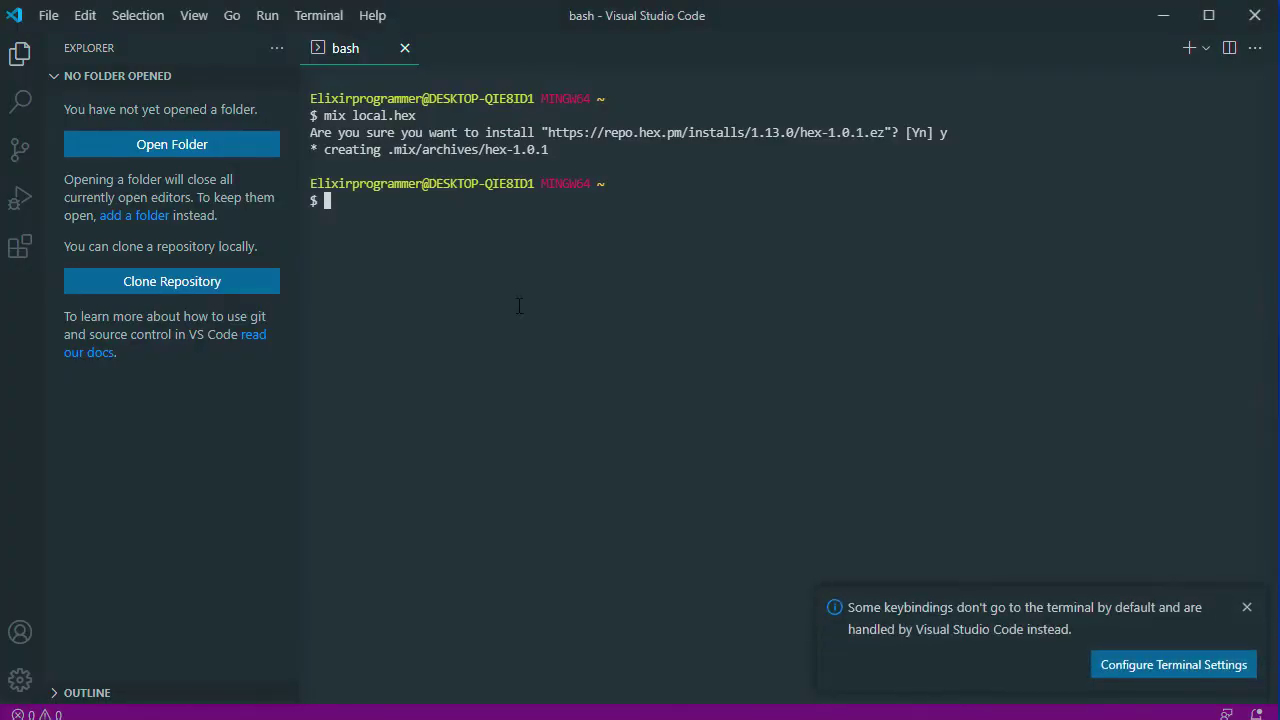
Step: Run 'mix archive.install hex phx_new' and confirm the guide matches phx_new v1.6.6
key("ctrl+v")
key("Return")
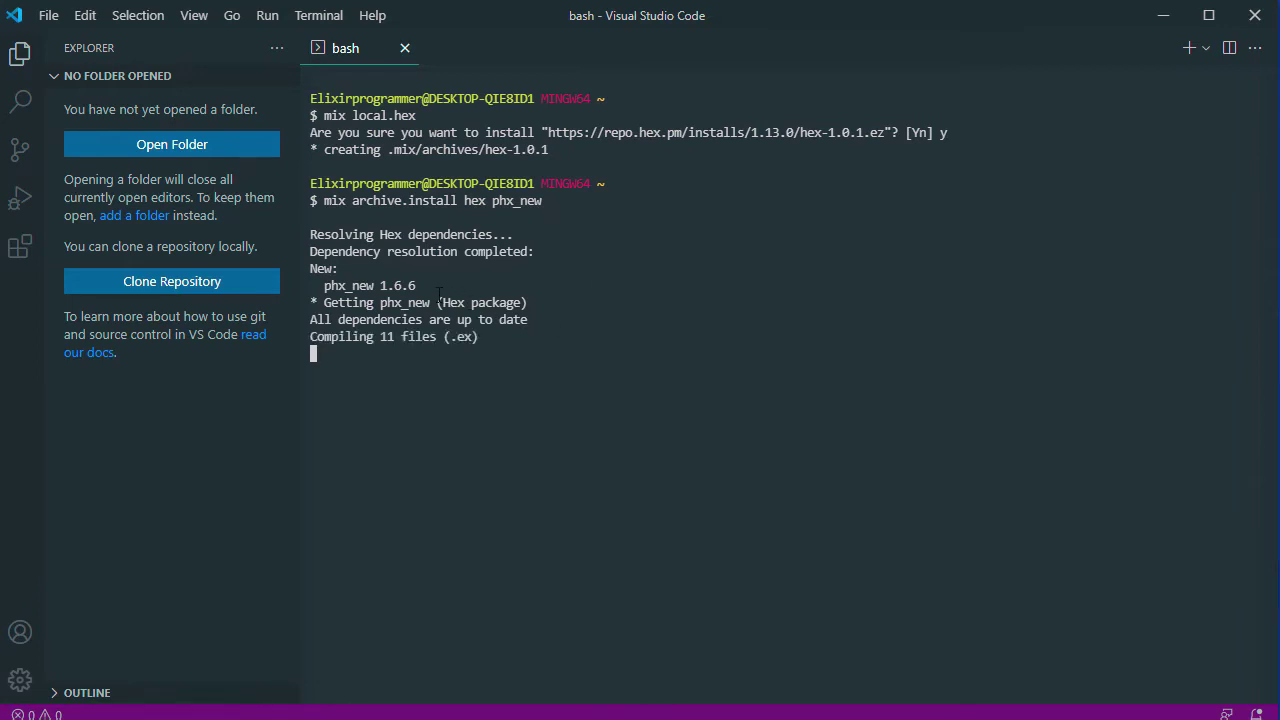
left_click_drag(430, 287, 303, 289)
key("alt+Tab")
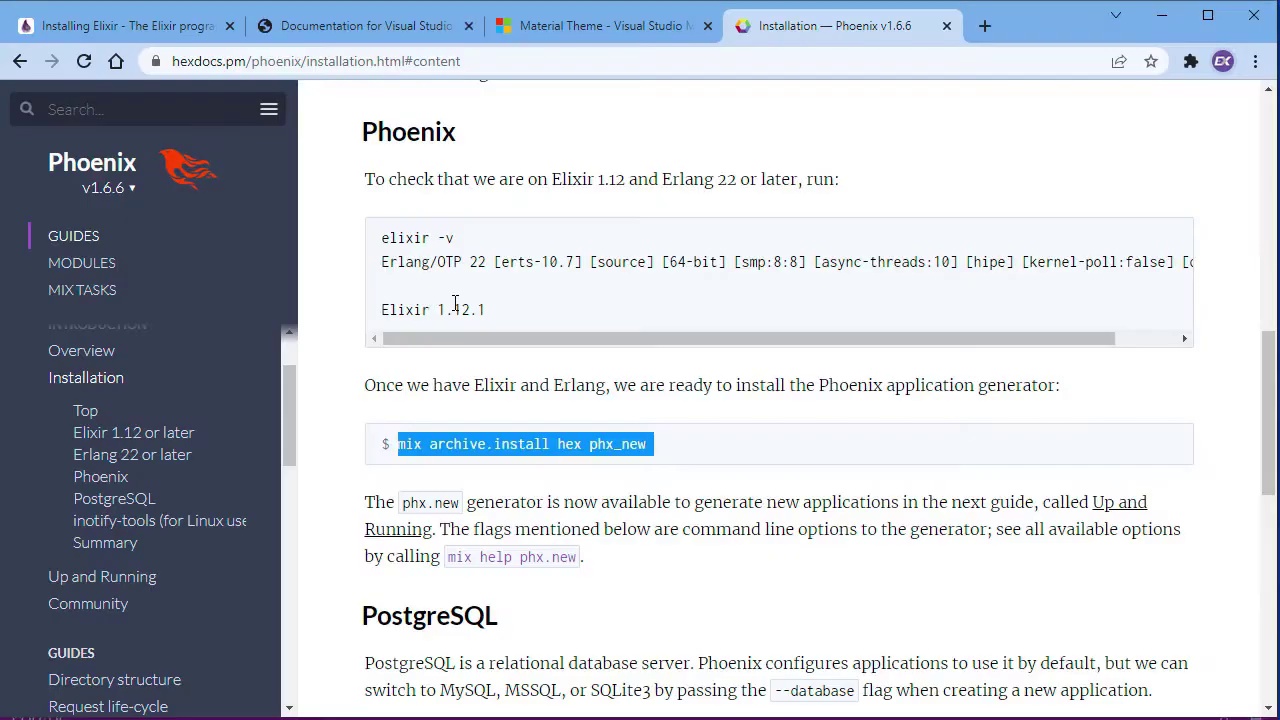
left_click(120, 190)
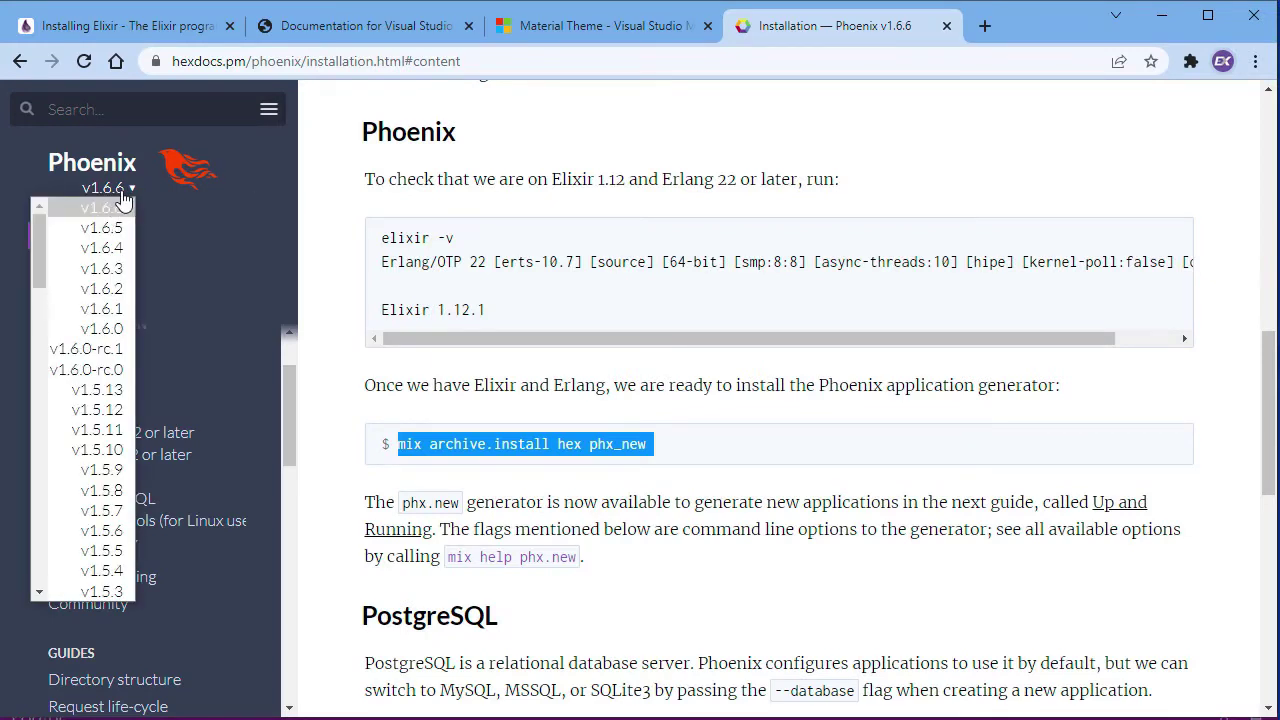
left_click(120, 200)
key("alt+Tab")
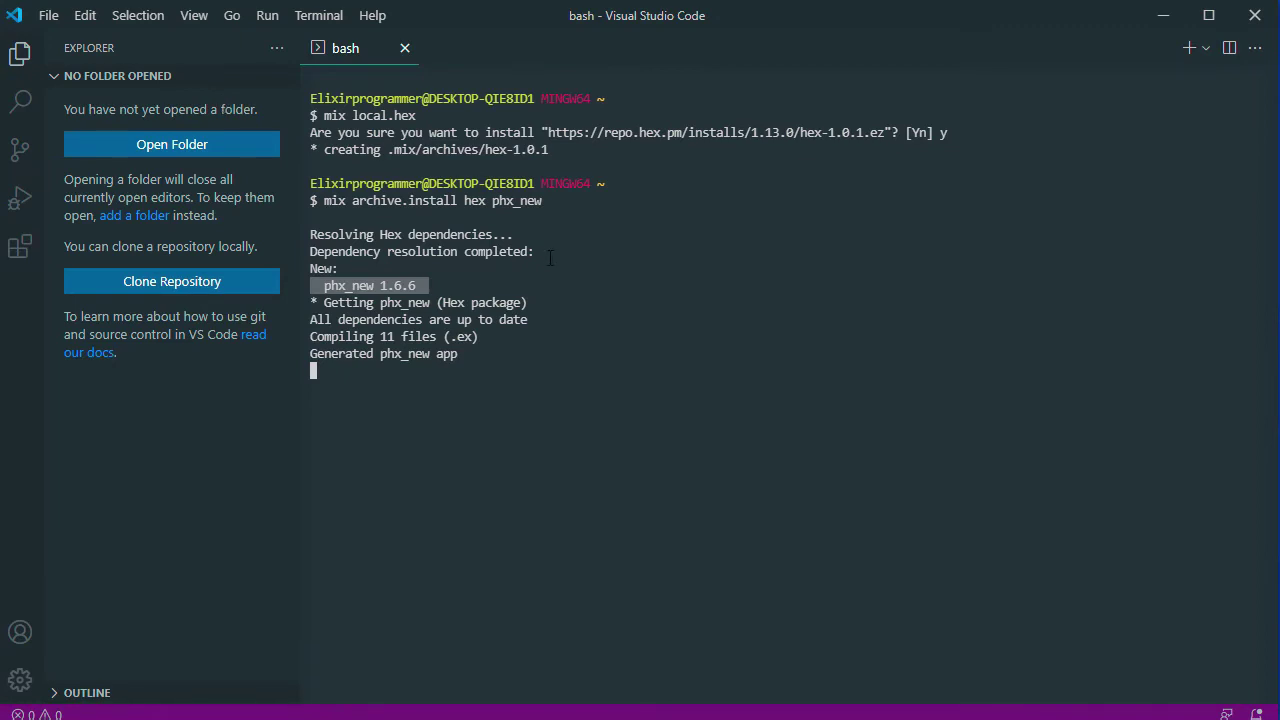
Step: Hide the Explorer sidebar and confirm installing the phx_new-1.6.6.ez archive
left_click(20, 57)
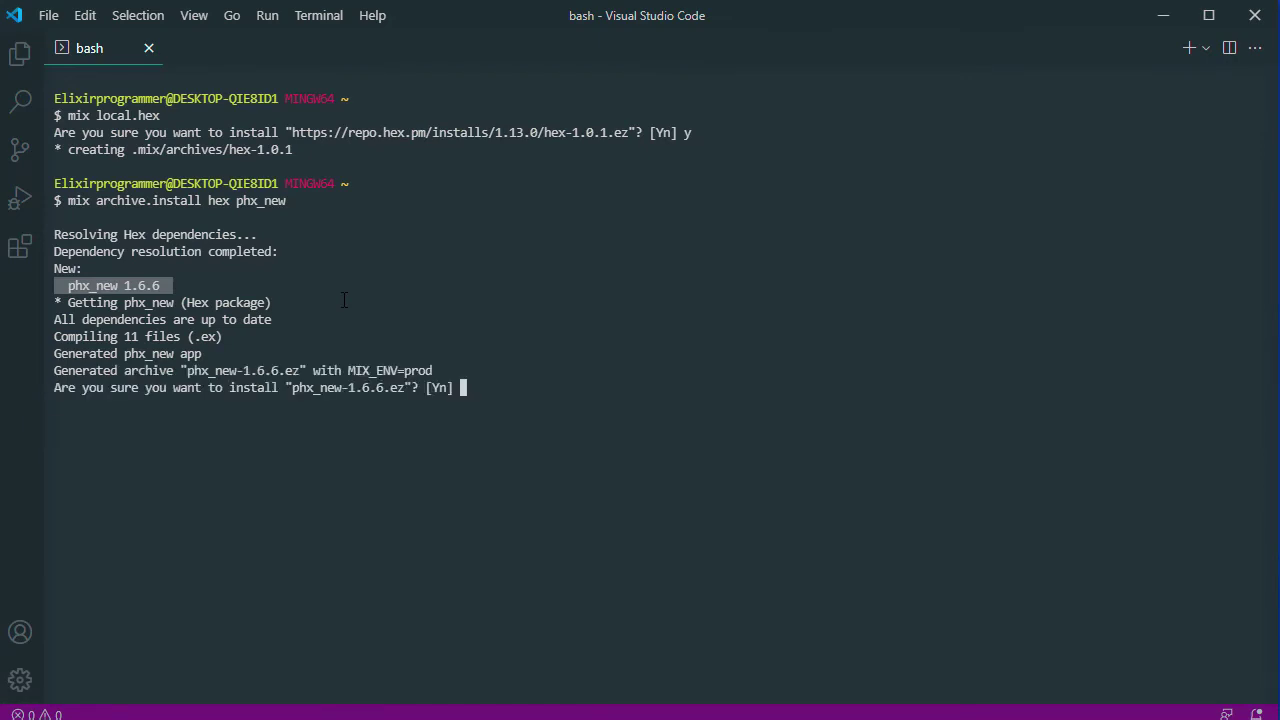
key("Return")
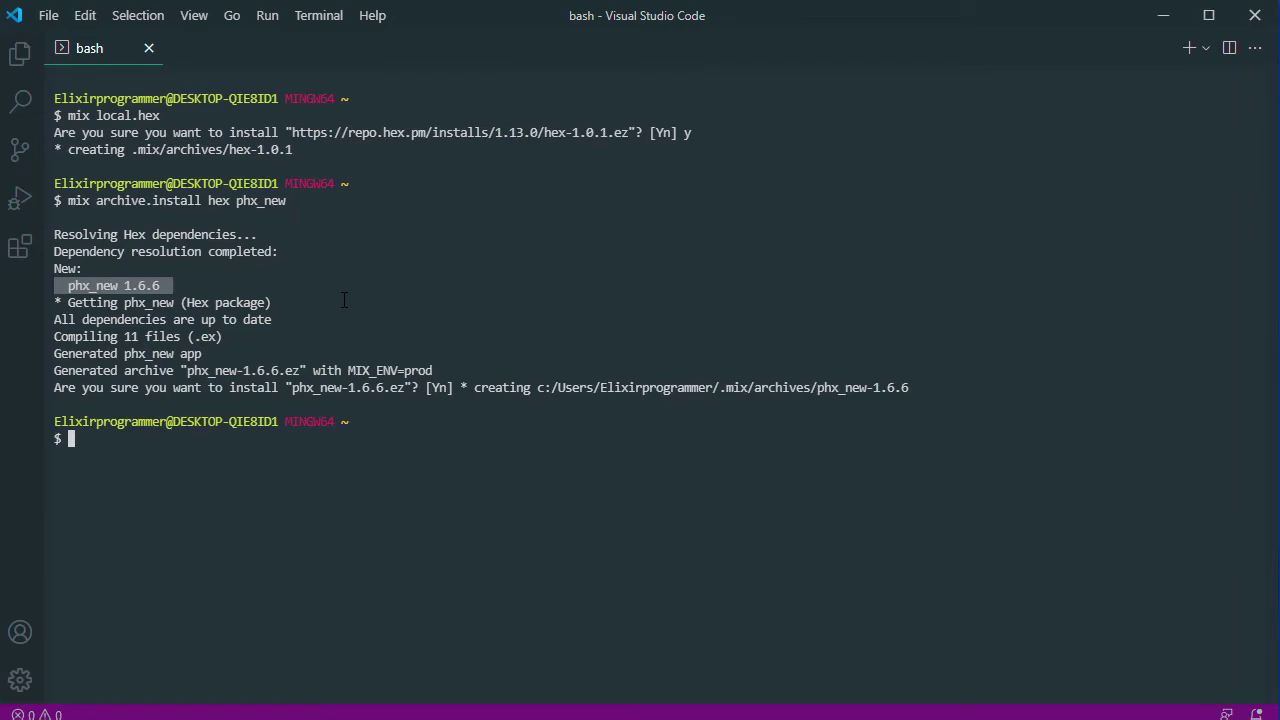
key("alt+Tab")
Step: Scroll the Phoenix guide and open the PostgreSQL wiki's installation guides
triple_click(450, 443)
scroll(523, 476, "down", 3)
scroll(523, 476, "down", 1)
scroll(523, 476, "up", 1)
scroll(523, 478, "down", 1)
scroll(523, 478, "down", 1)
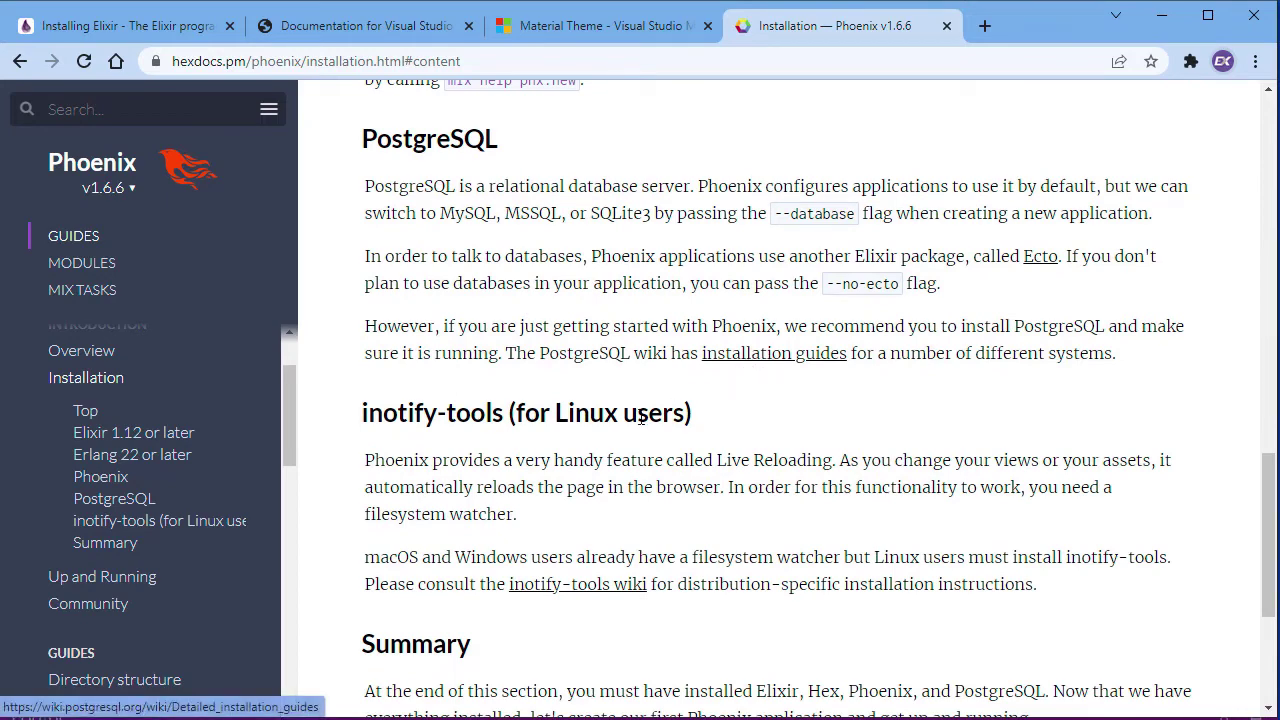
scroll(627, 445, "down", 1)
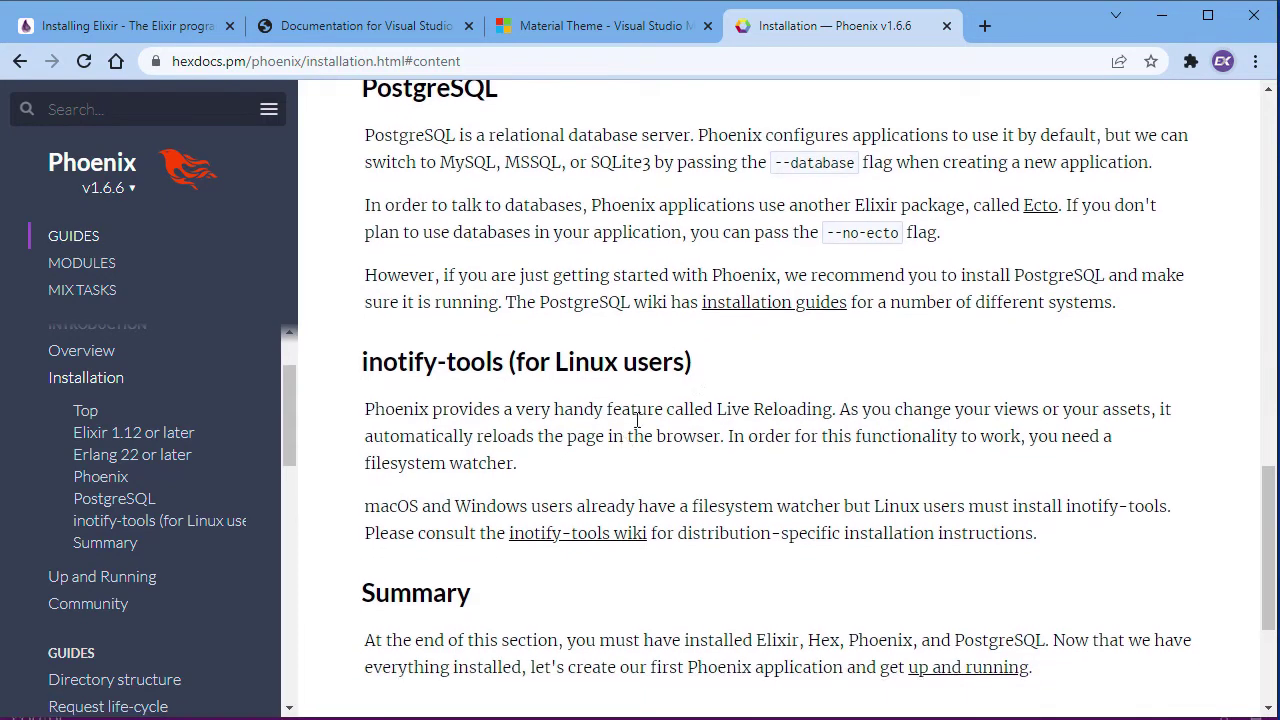
left_click(769, 313)
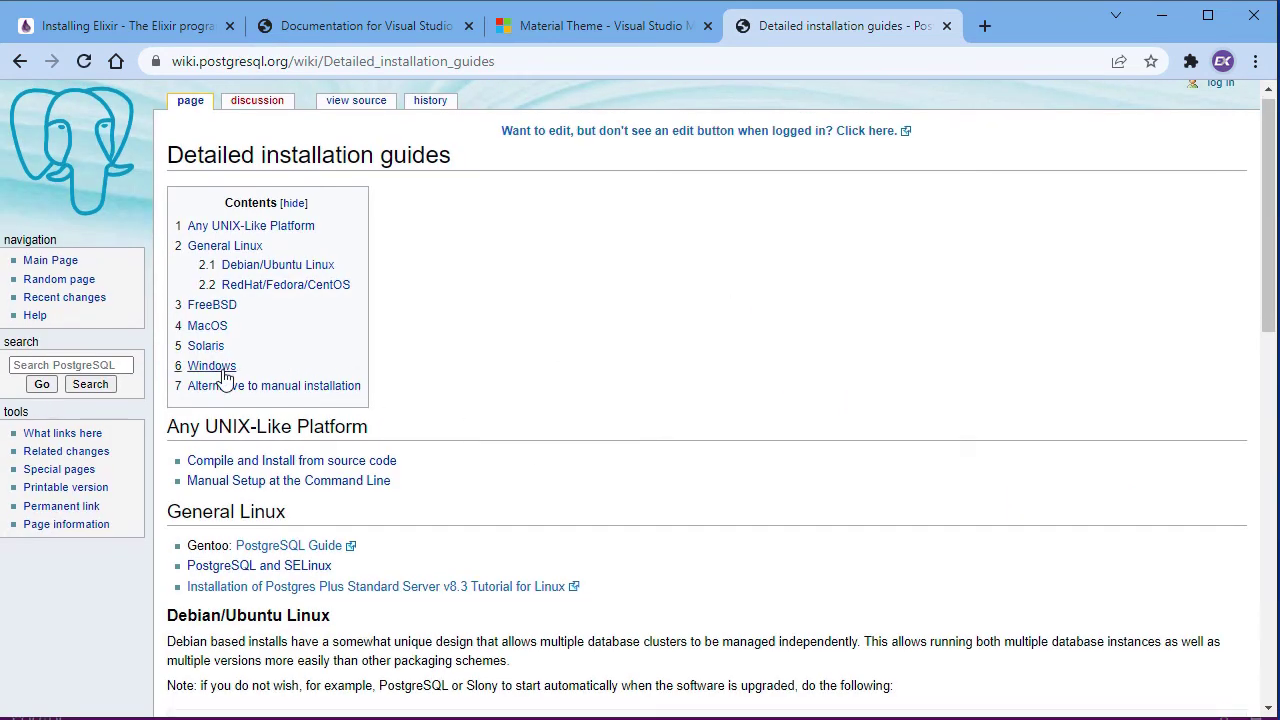
Step: Follow the Windows and native-Windows guide links to the Windows download page, then to EDB's installer page
left_click(220, 373)
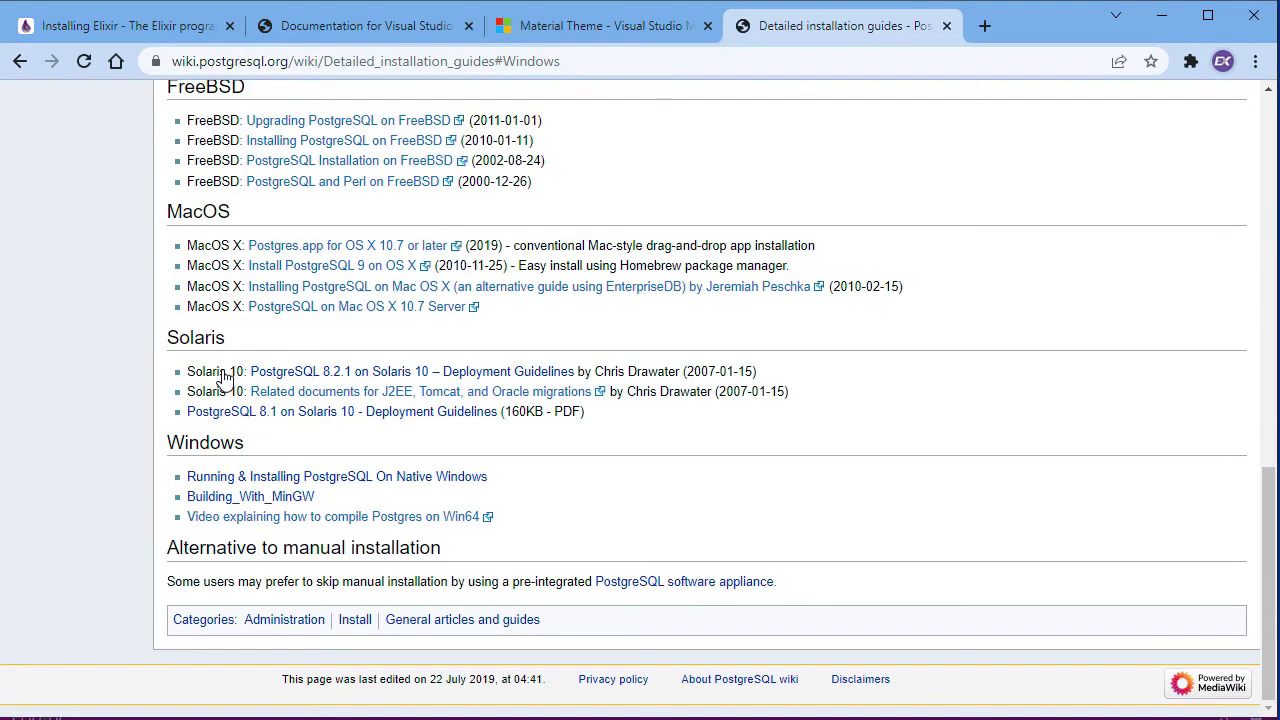
left_click(327, 482)
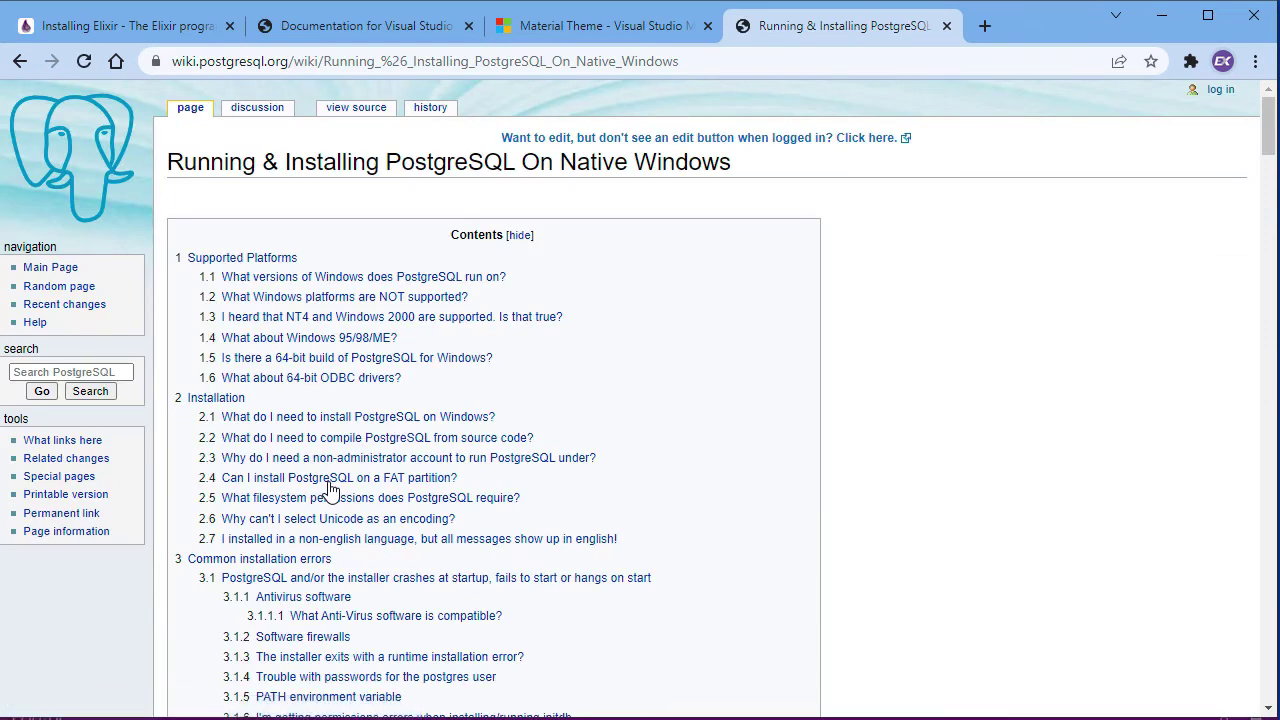
scroll(330, 488, "down", 10)
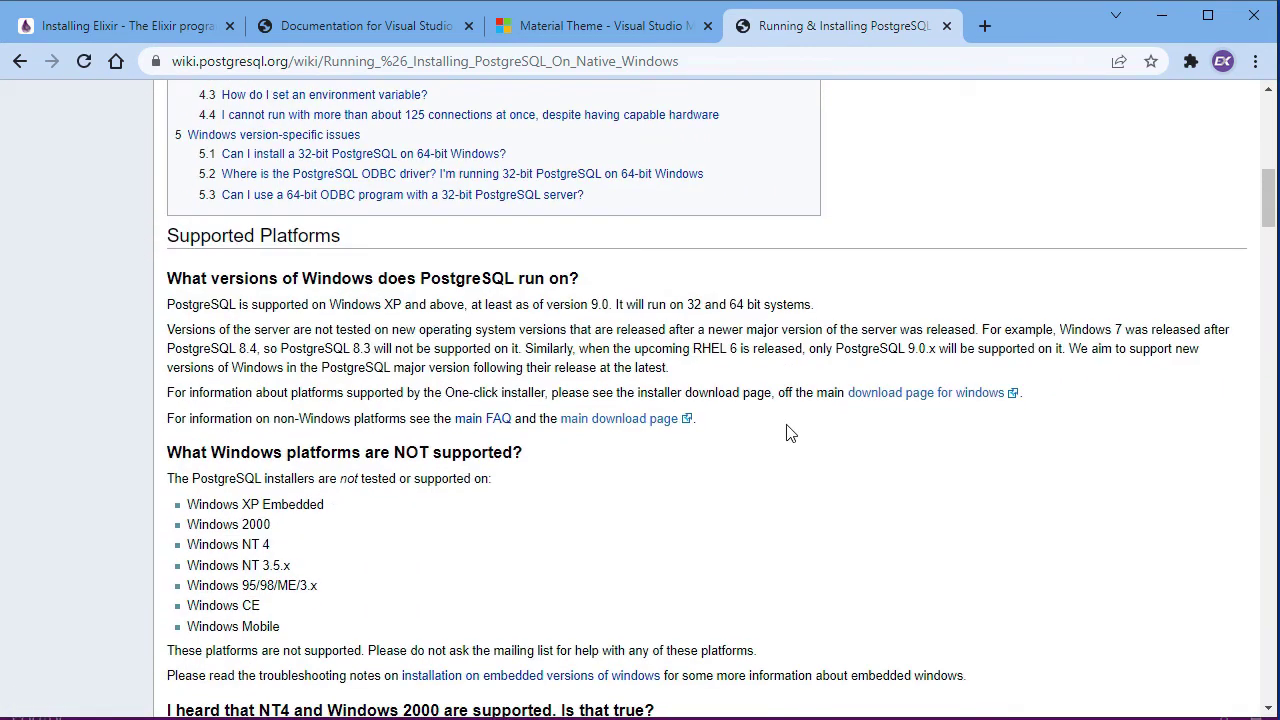
left_click(922, 394)
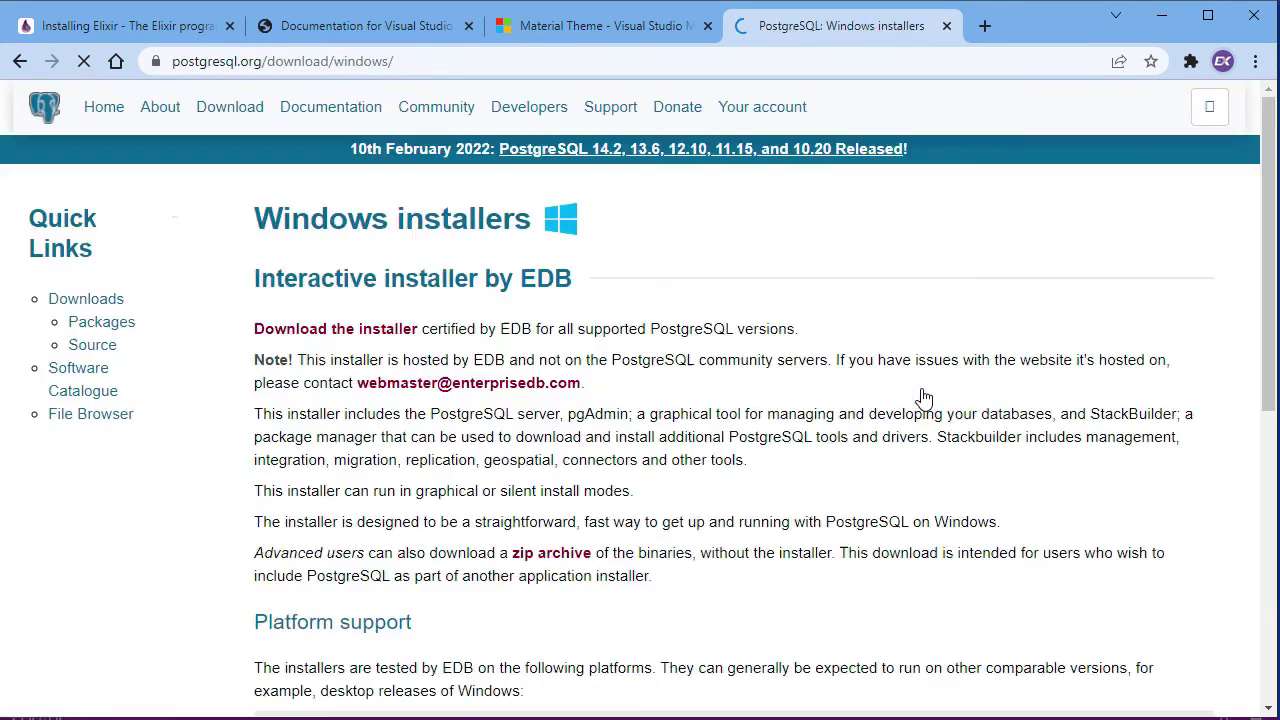
scroll(688, 470, "down", 2)
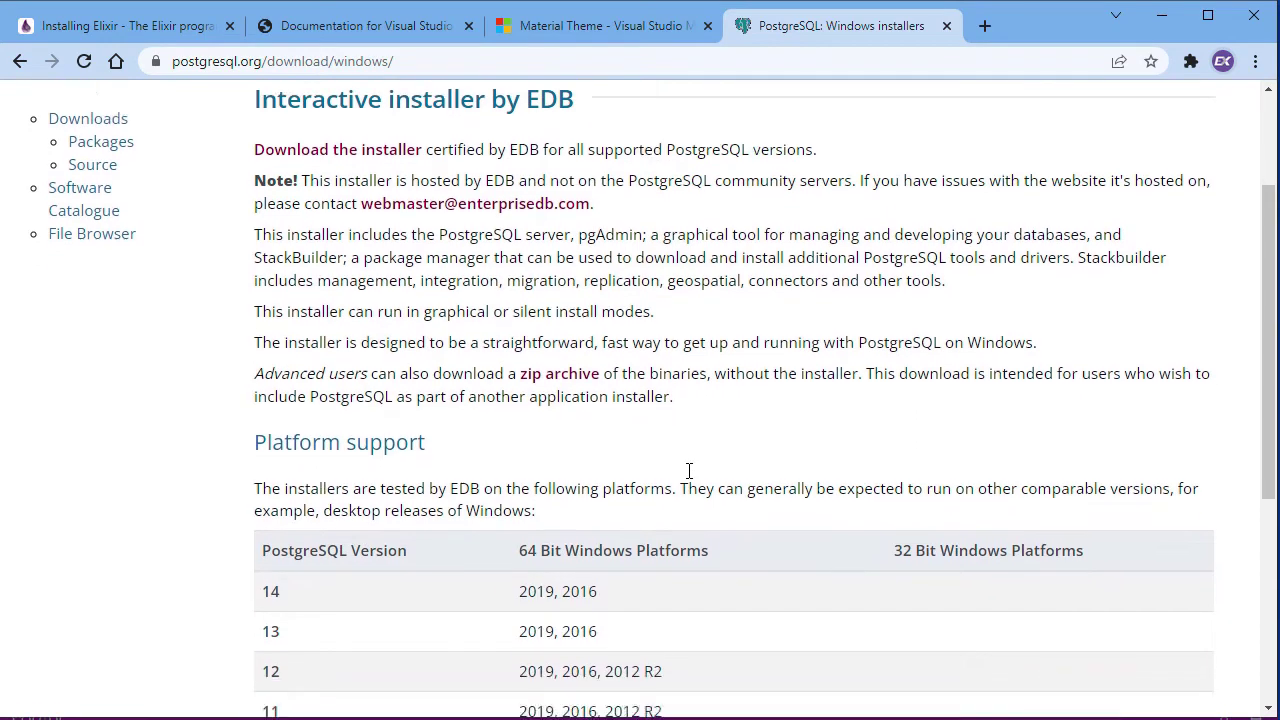
scroll(688, 470, "up", 2)
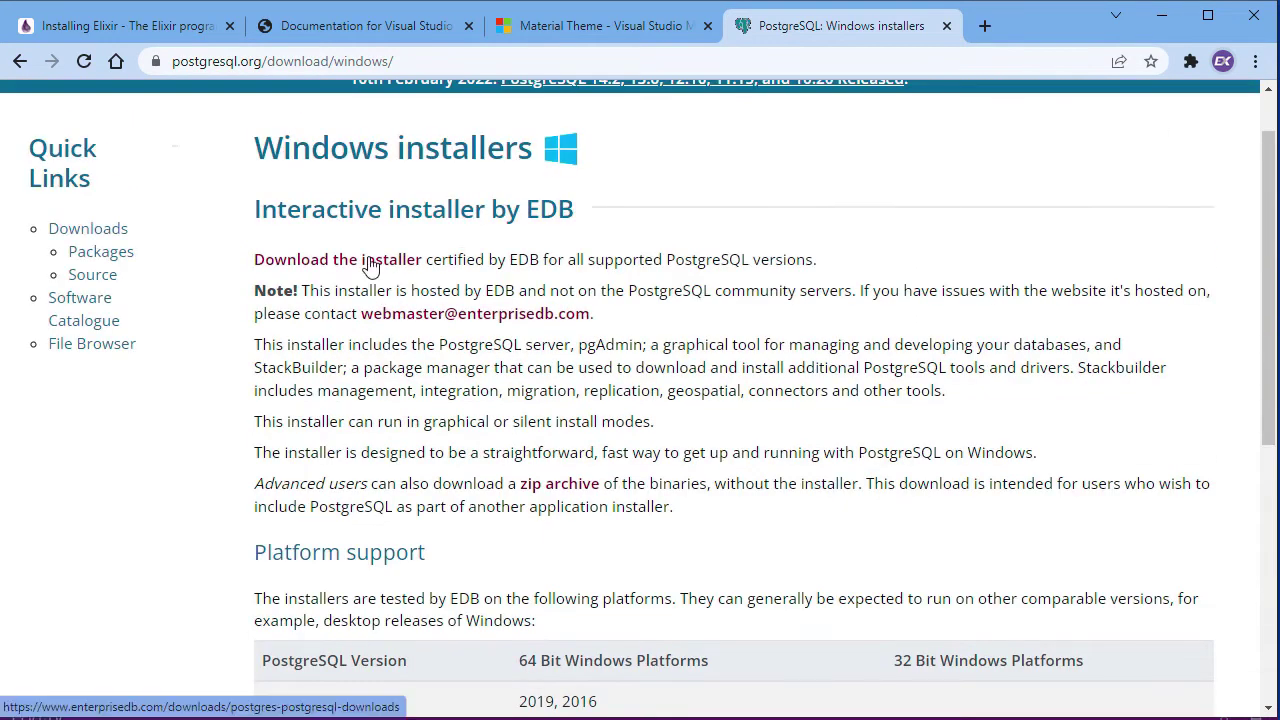
left_click(370, 266)
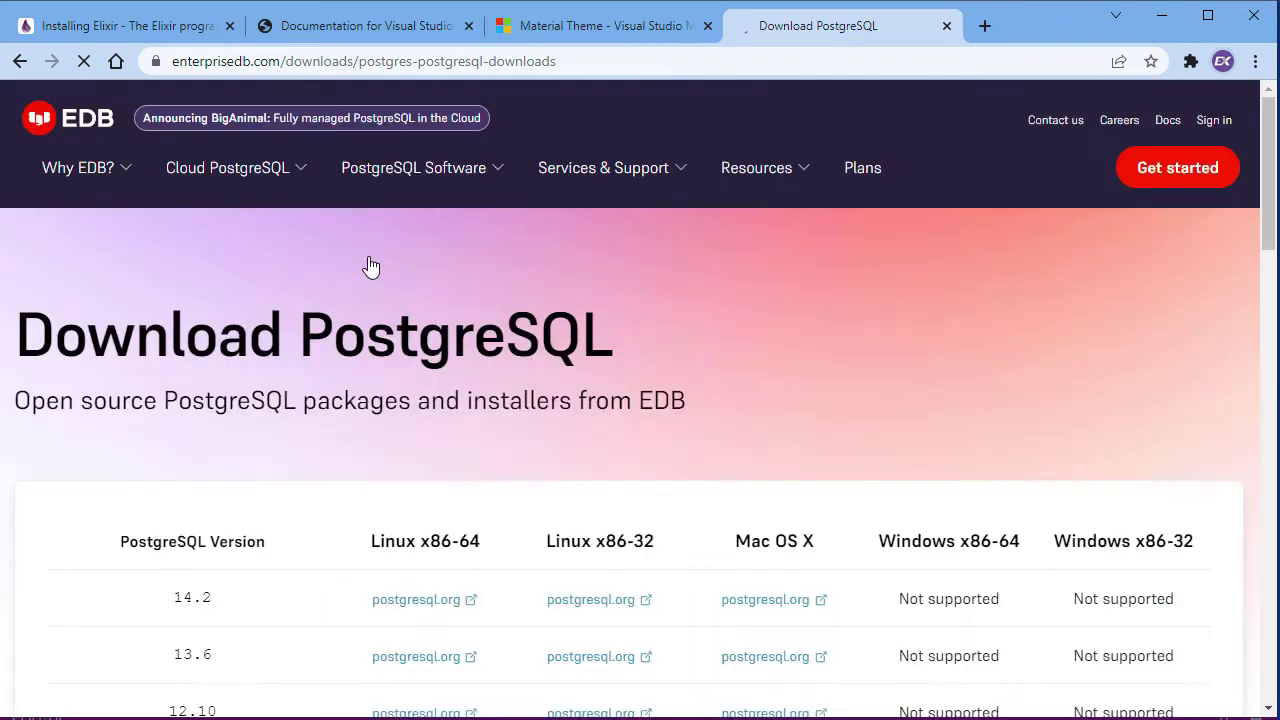
Step: Download the PostgreSQL 14.2 Windows x86-64 installer and launch it from the download shelf
scroll(370, 266, "down", 3)
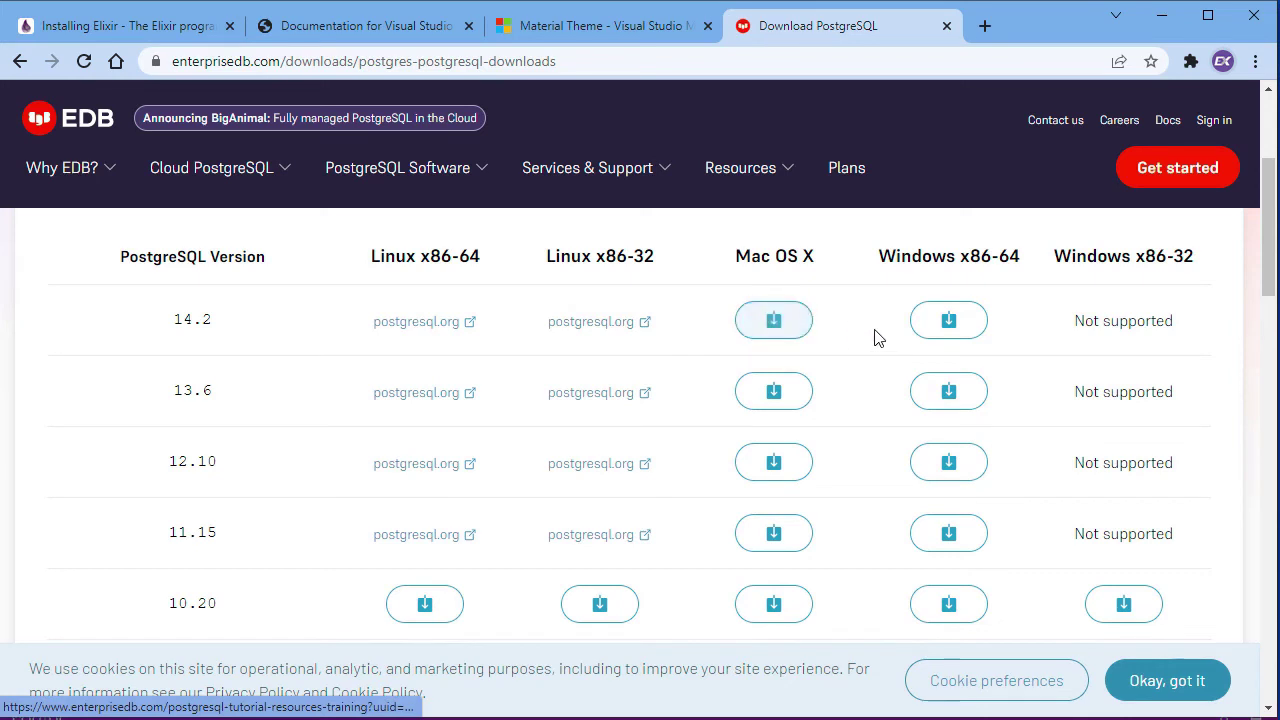
left_click(952, 335)
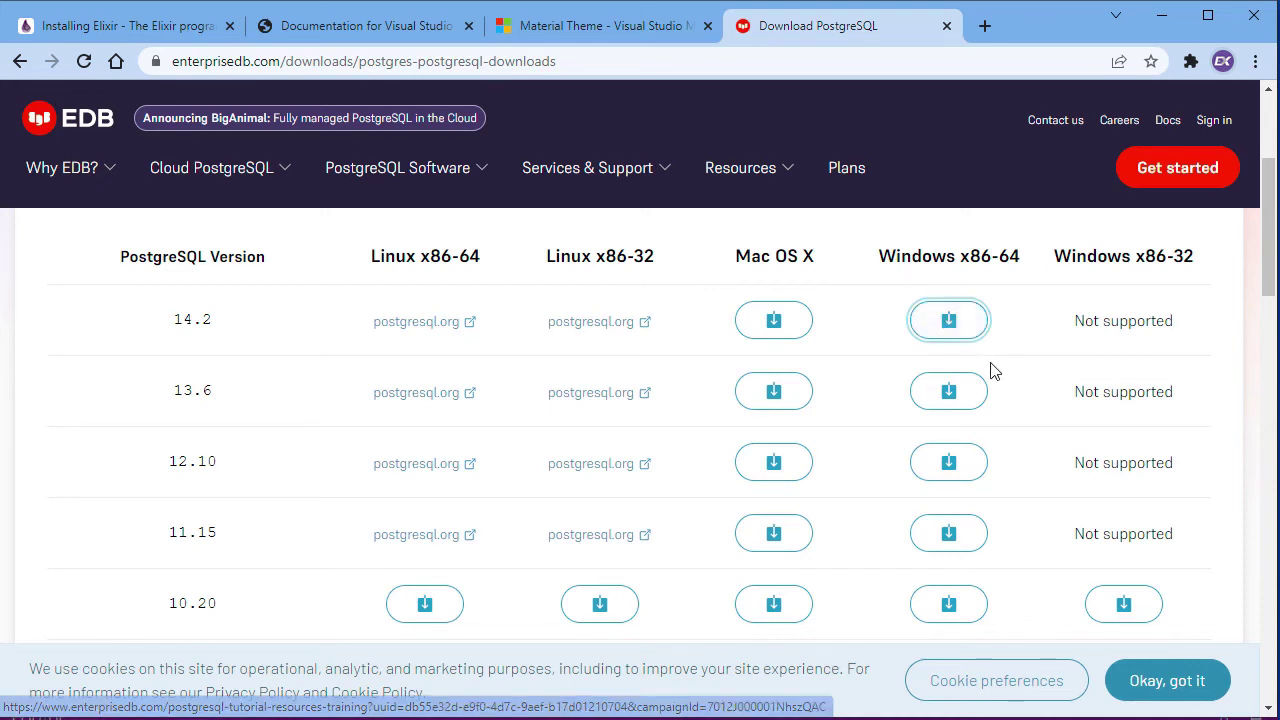
left_click(949, 320)
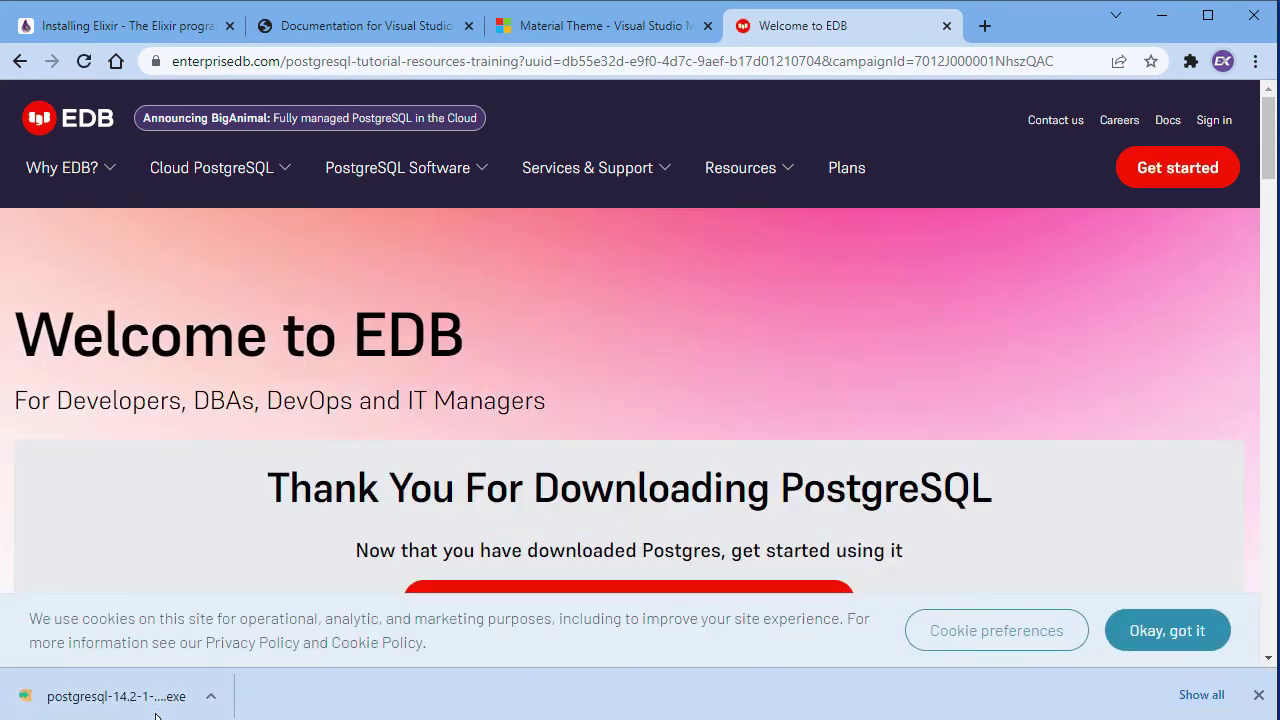
left_click(150, 712)
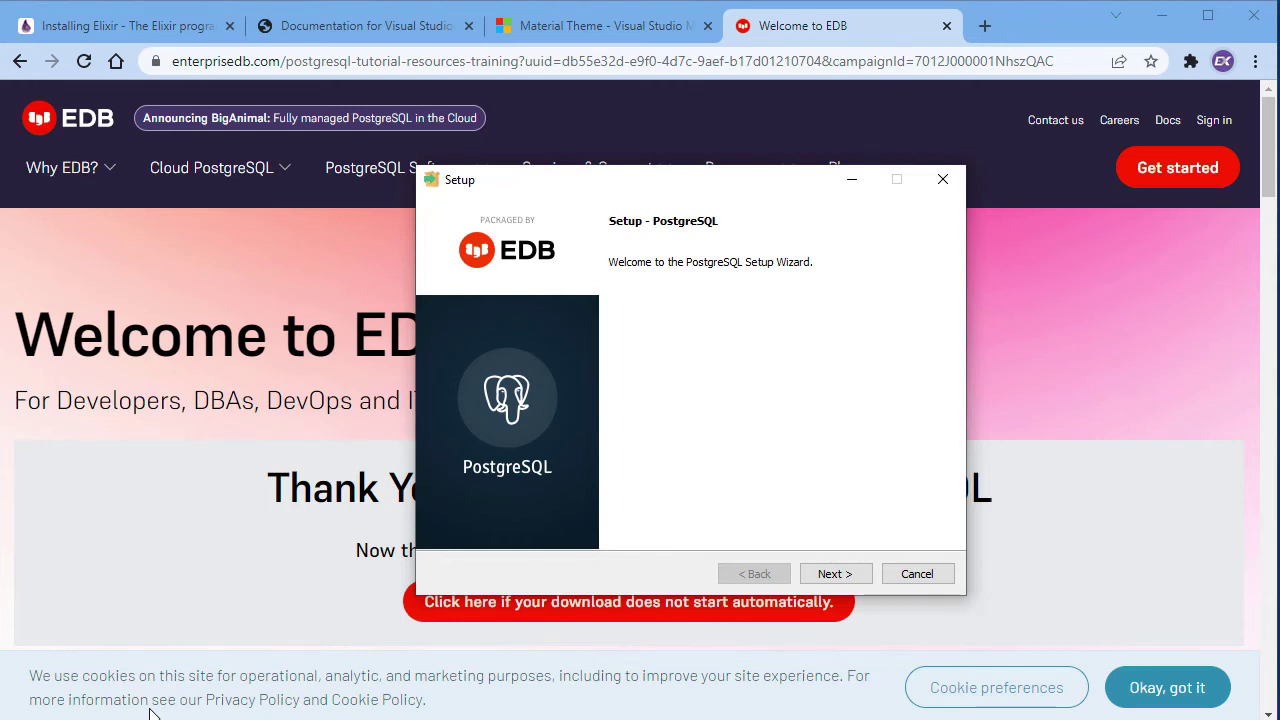
Step: Accept the default installation directory, all four components and the default data directory
left_click(822, 575)
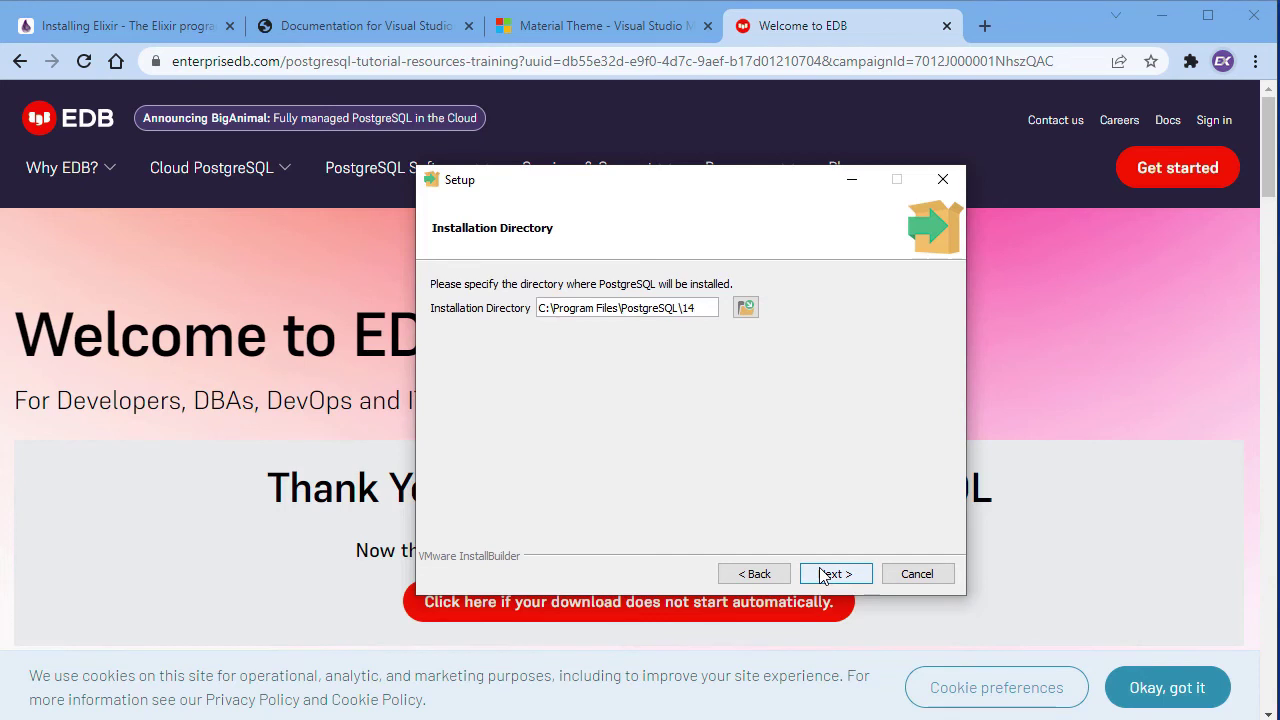
left_click(822, 575)
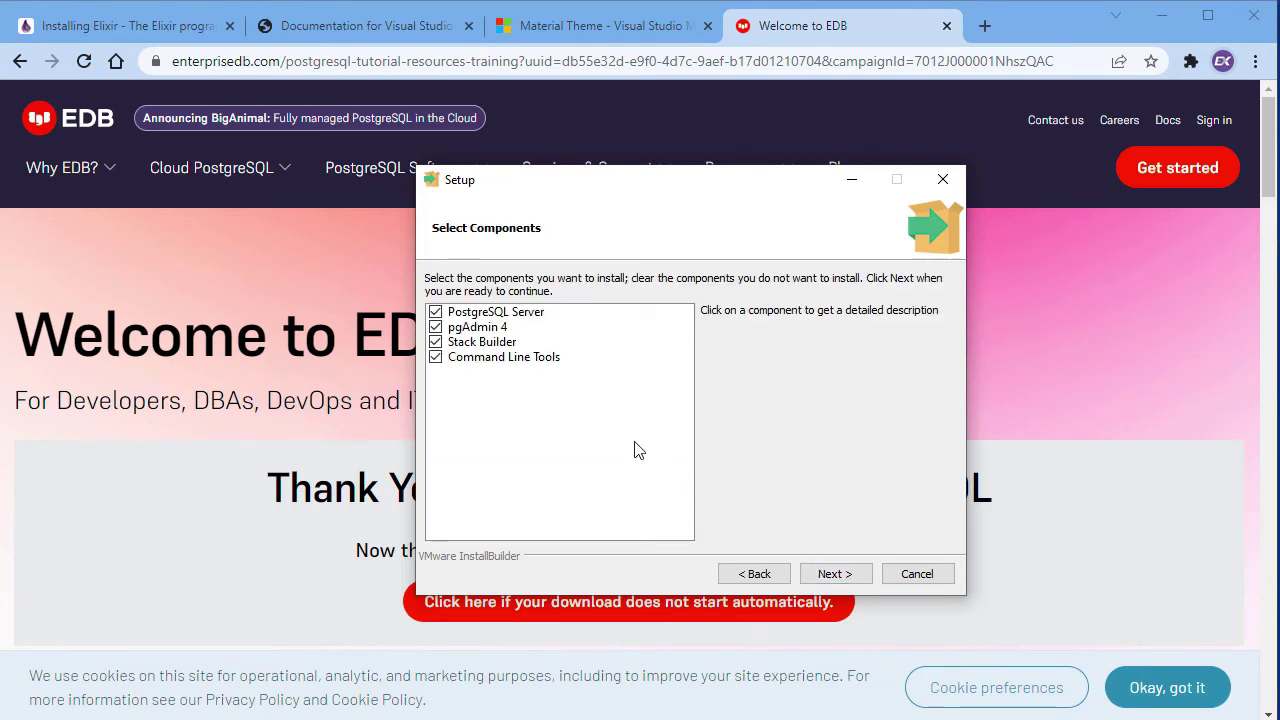
left_click(829, 570)
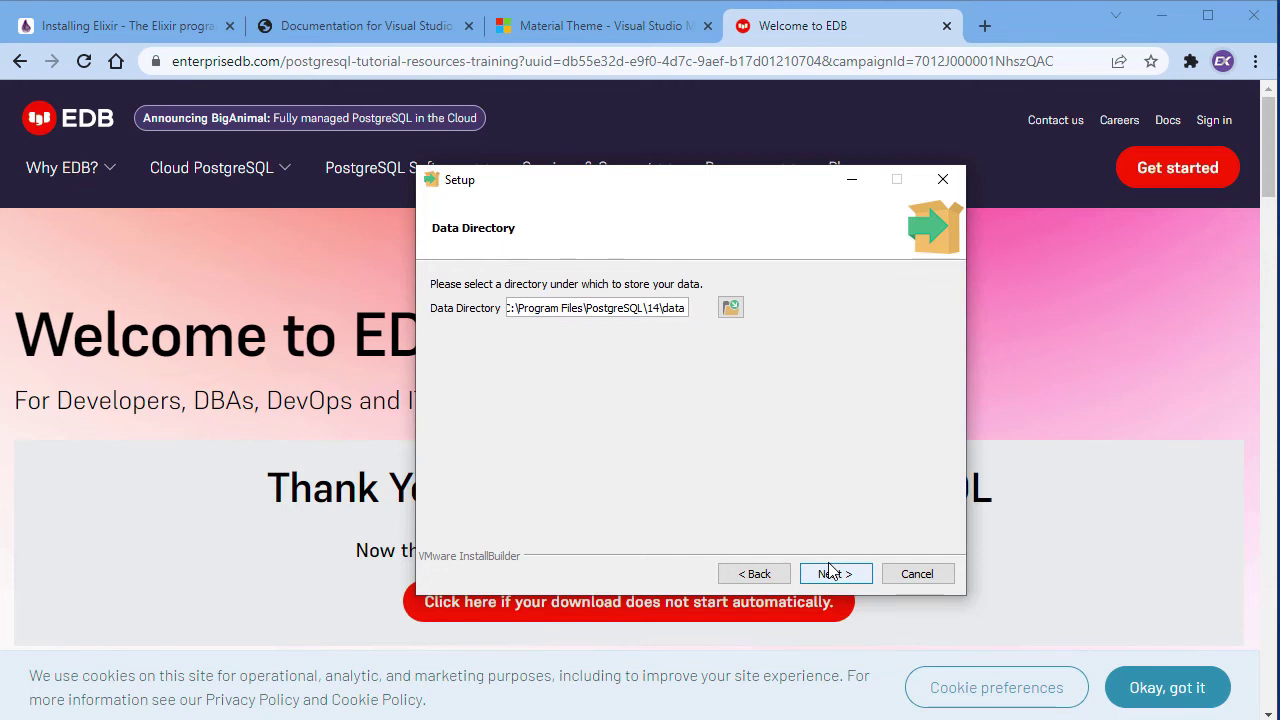
left_click(829, 570)
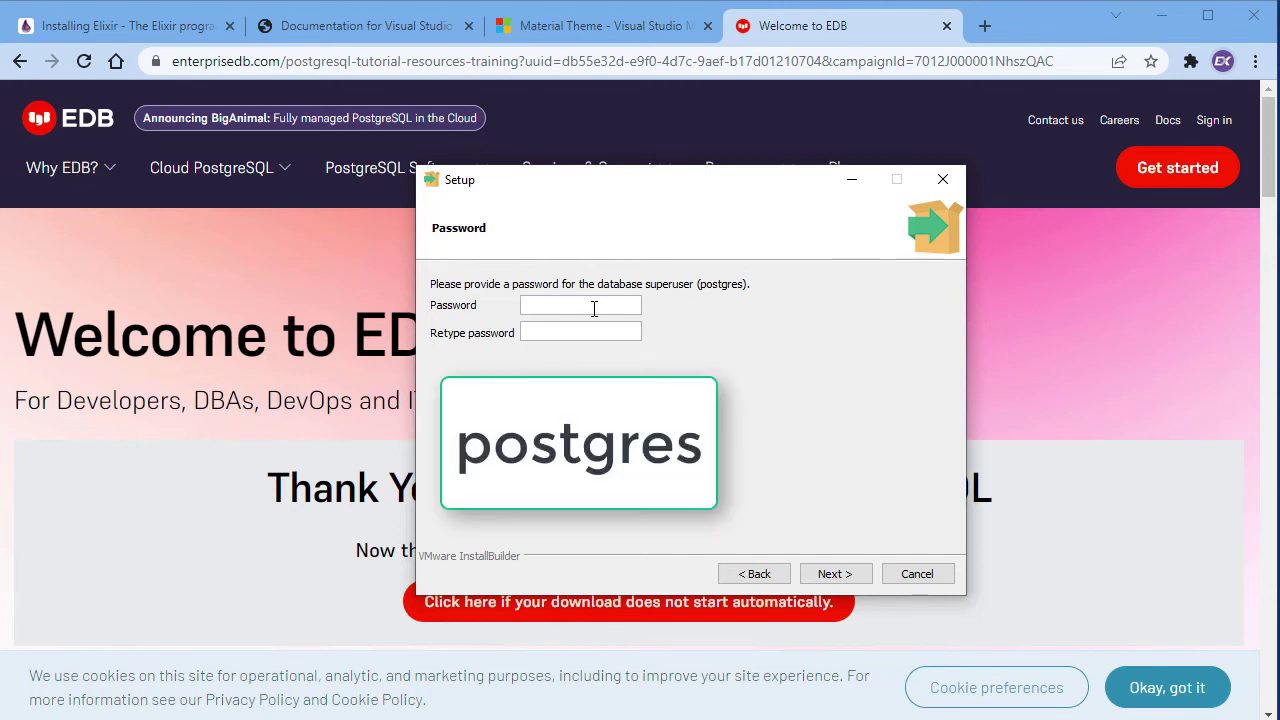
Step: Enter the superuser password twice, use port 5433 and the default locale, and install
key("BackSpace")
key("BackSpace")
key("BackSpace")
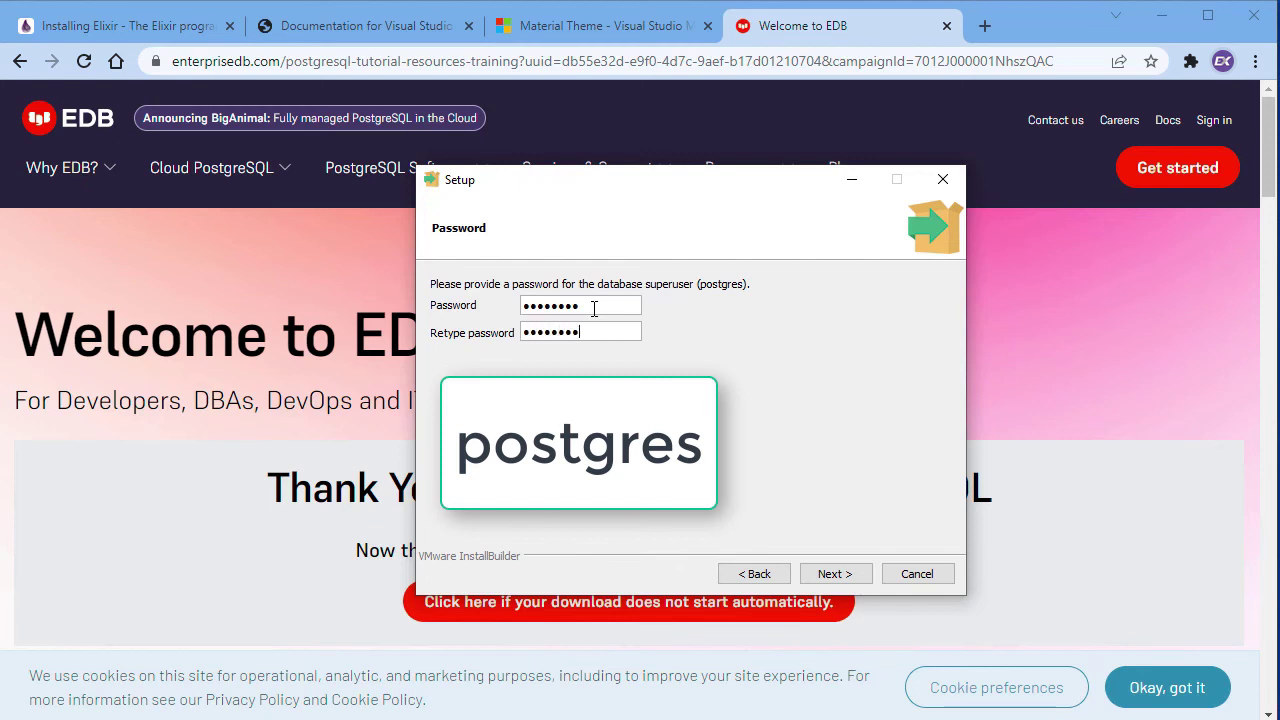
left_click(830, 572)
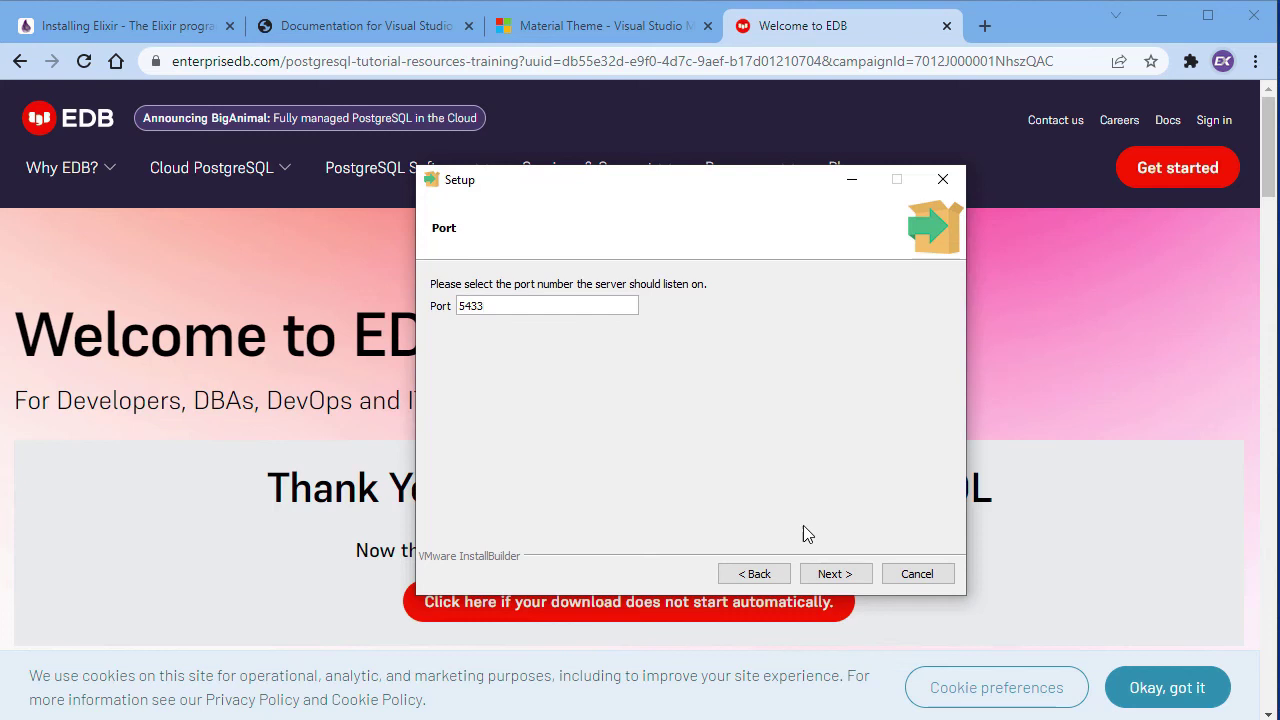
left_click(831, 574)
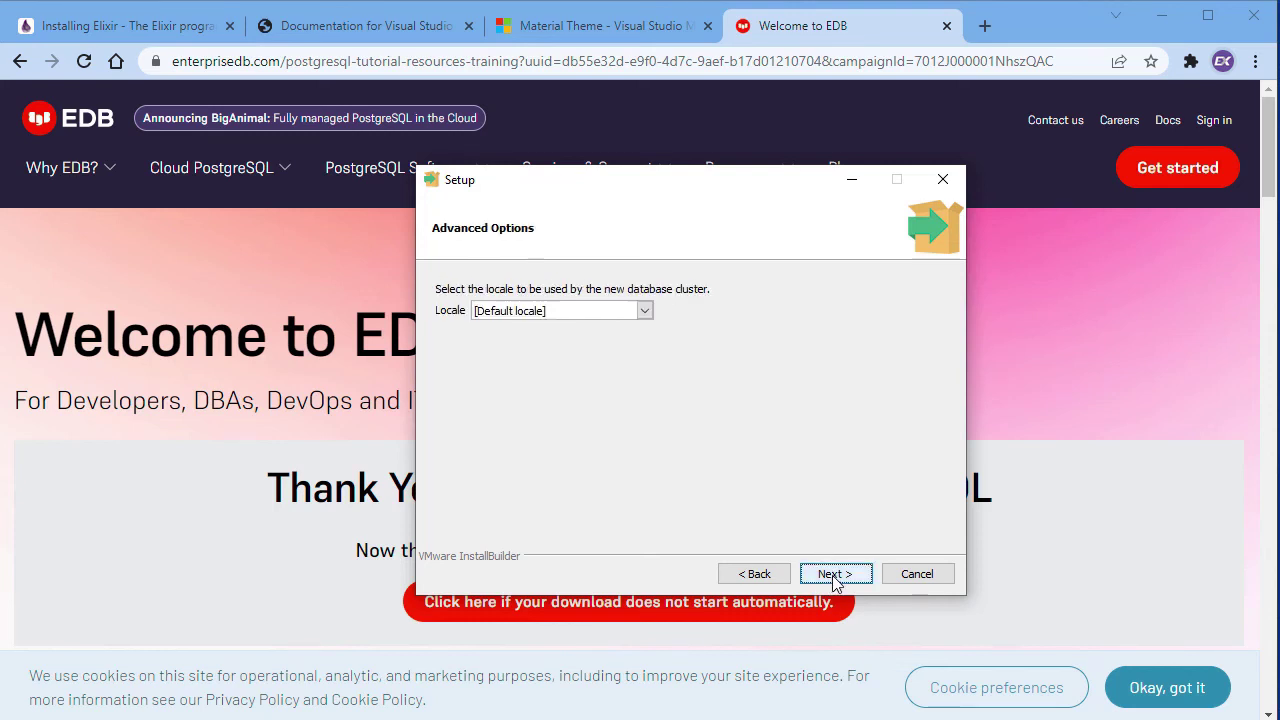
left_click(838, 578)
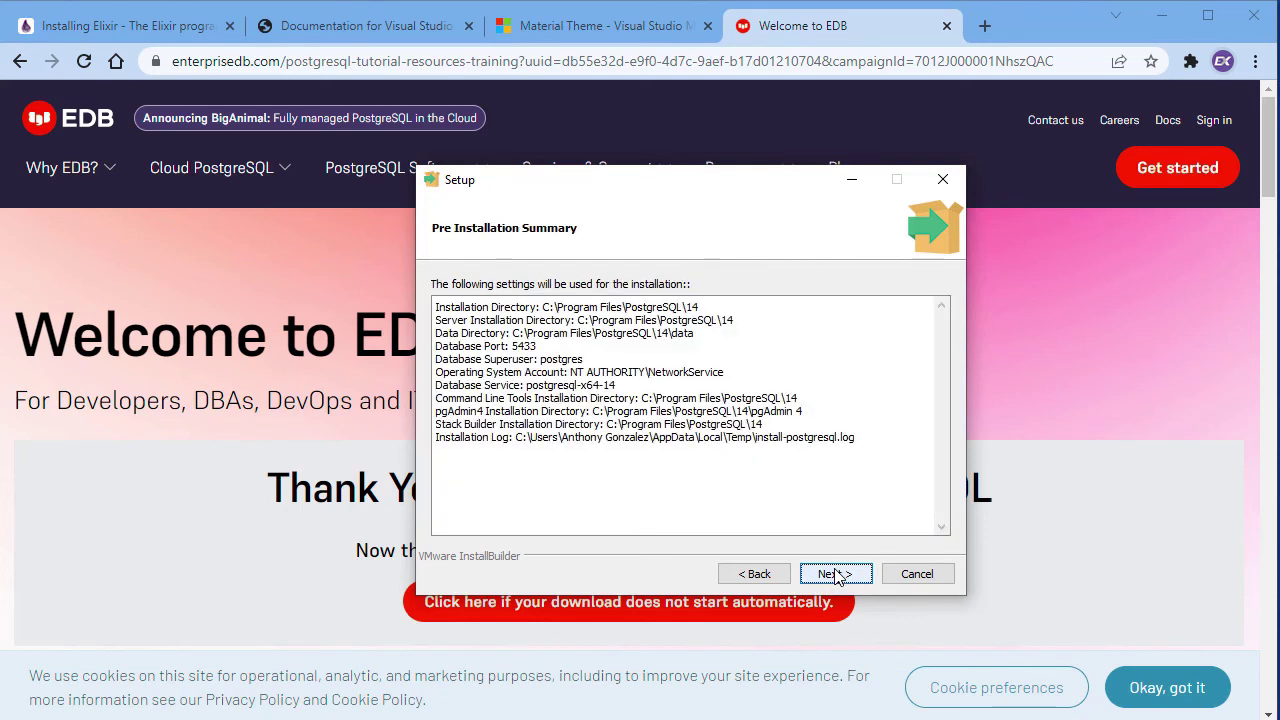
left_click(838, 578)
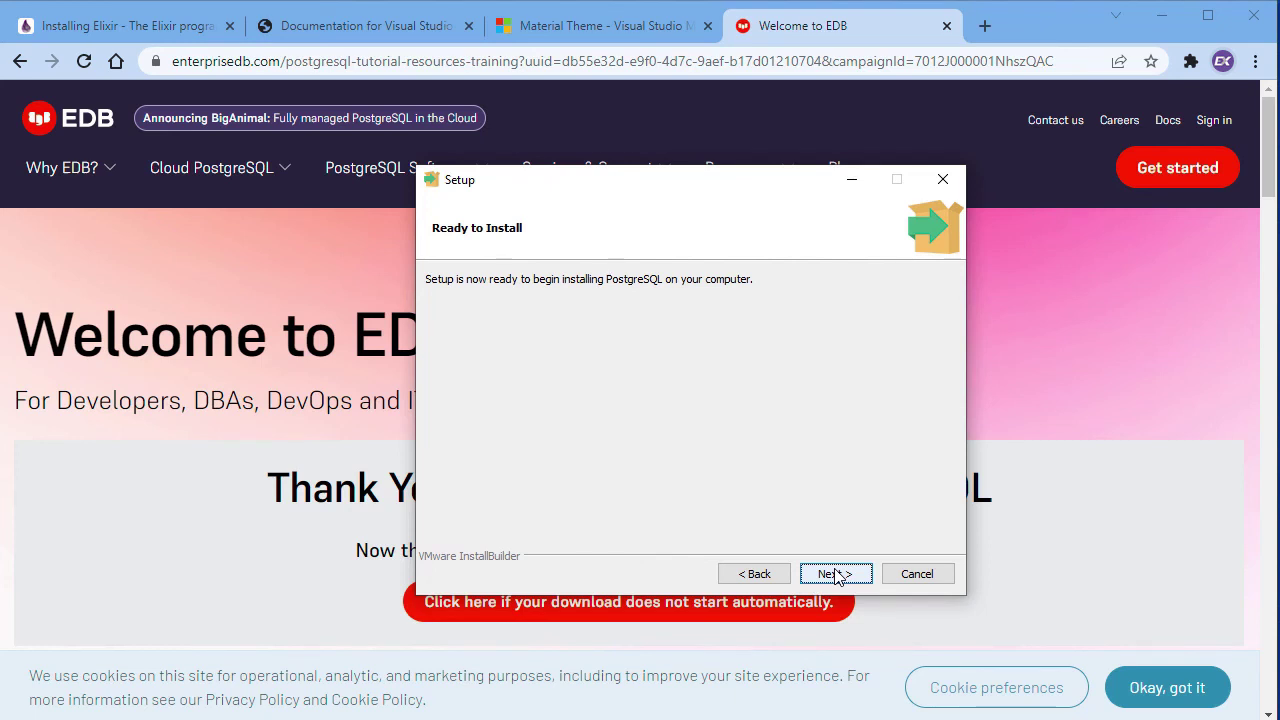
left_click(838, 578)
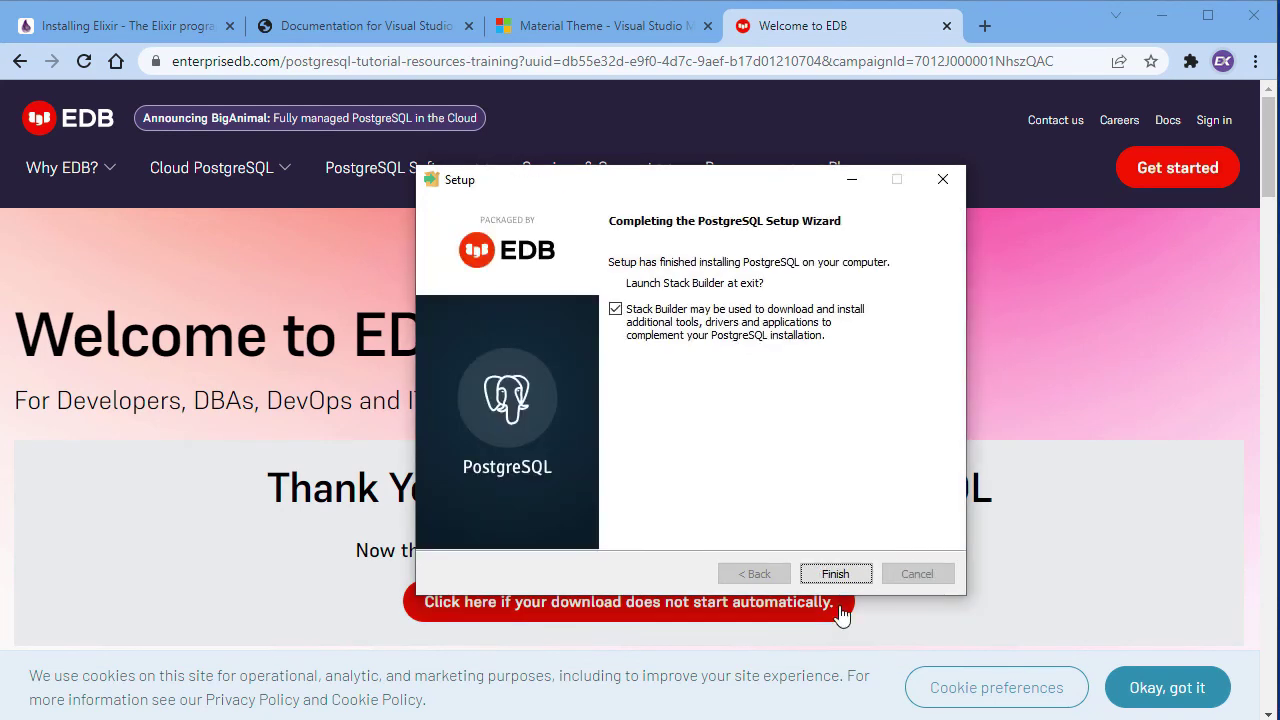
Step: Finish setup and point Stack Builder at the PostgreSQL 14 installation on port 5433
left_click(838, 576)
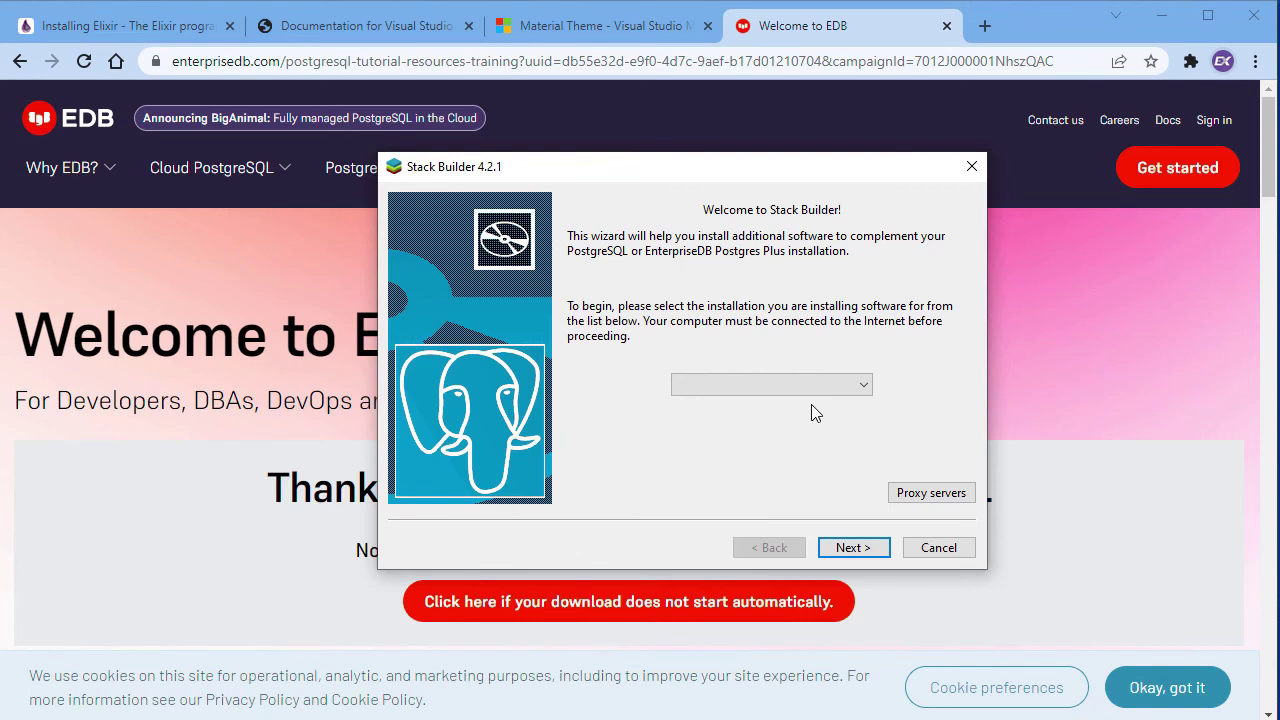
left_click(837, 389)
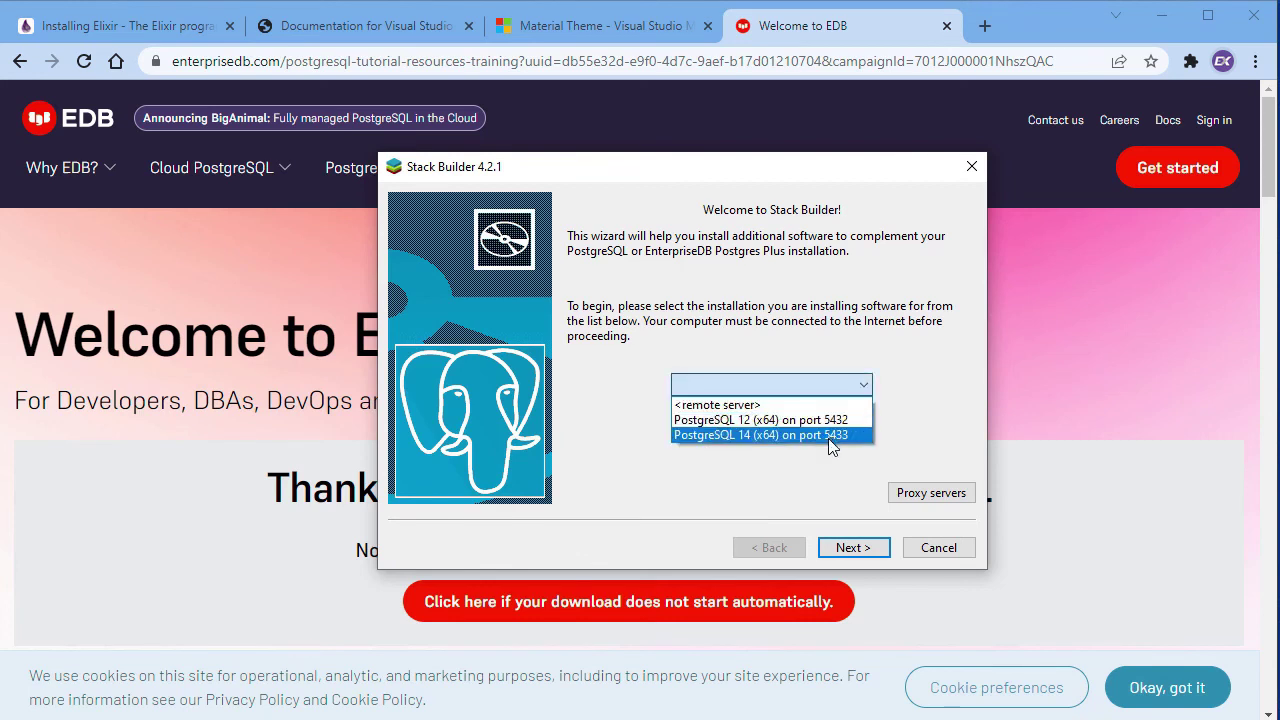
left_click(829, 436)
left_click(853, 548)
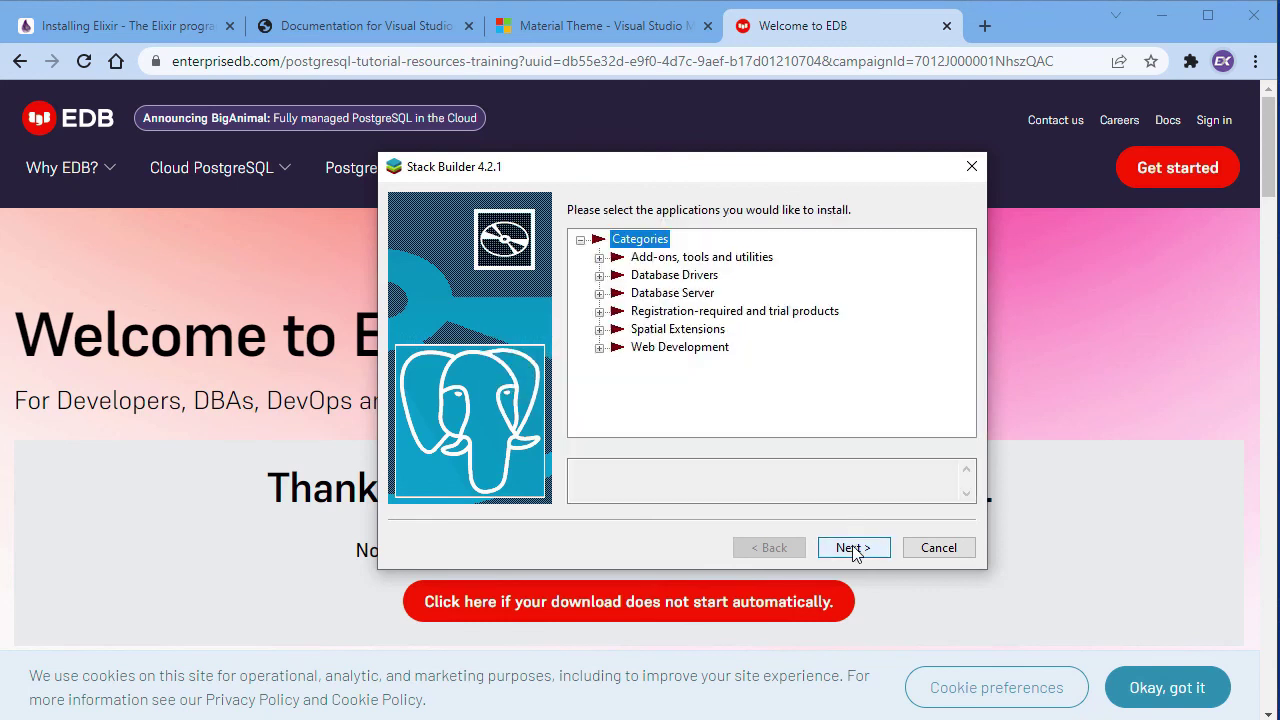
Step: Browse Stack Builder's categories, exit without installing anything, then search Windows for 'postgres'
left_click(600, 258)
left_click(600, 258)
left_click(600, 275)
left_click(600, 275)
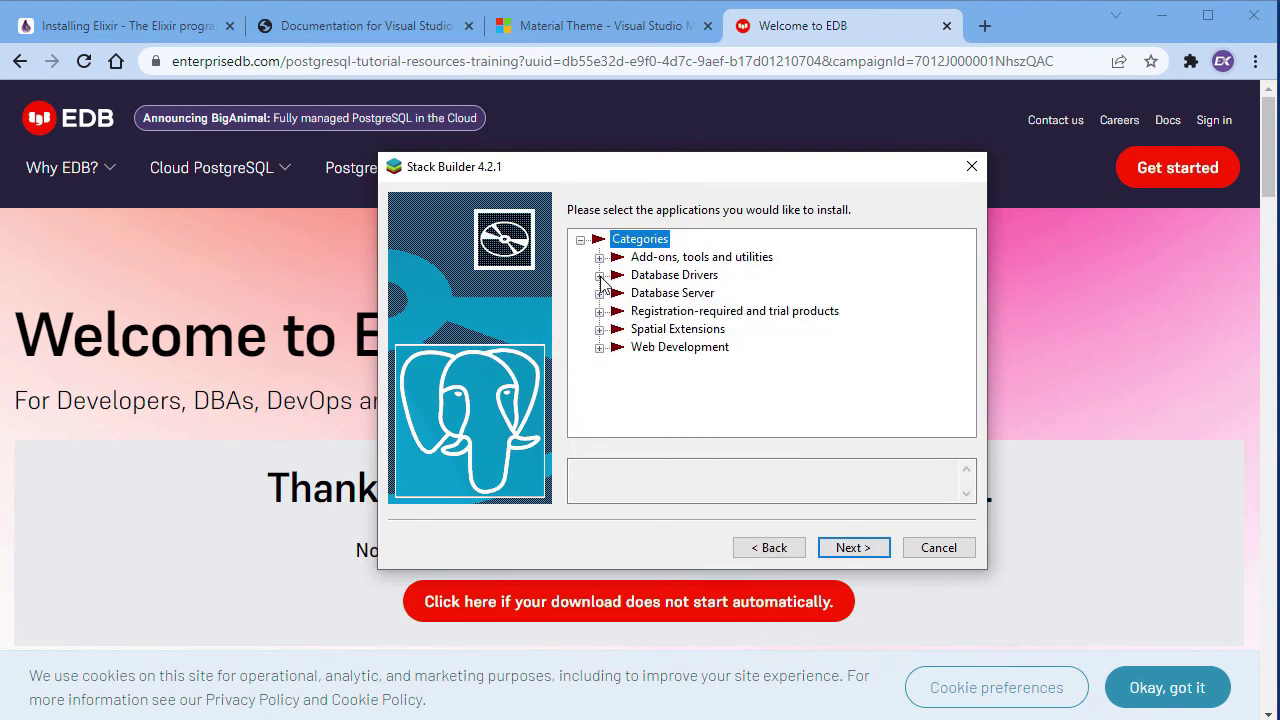
left_click(600, 293)
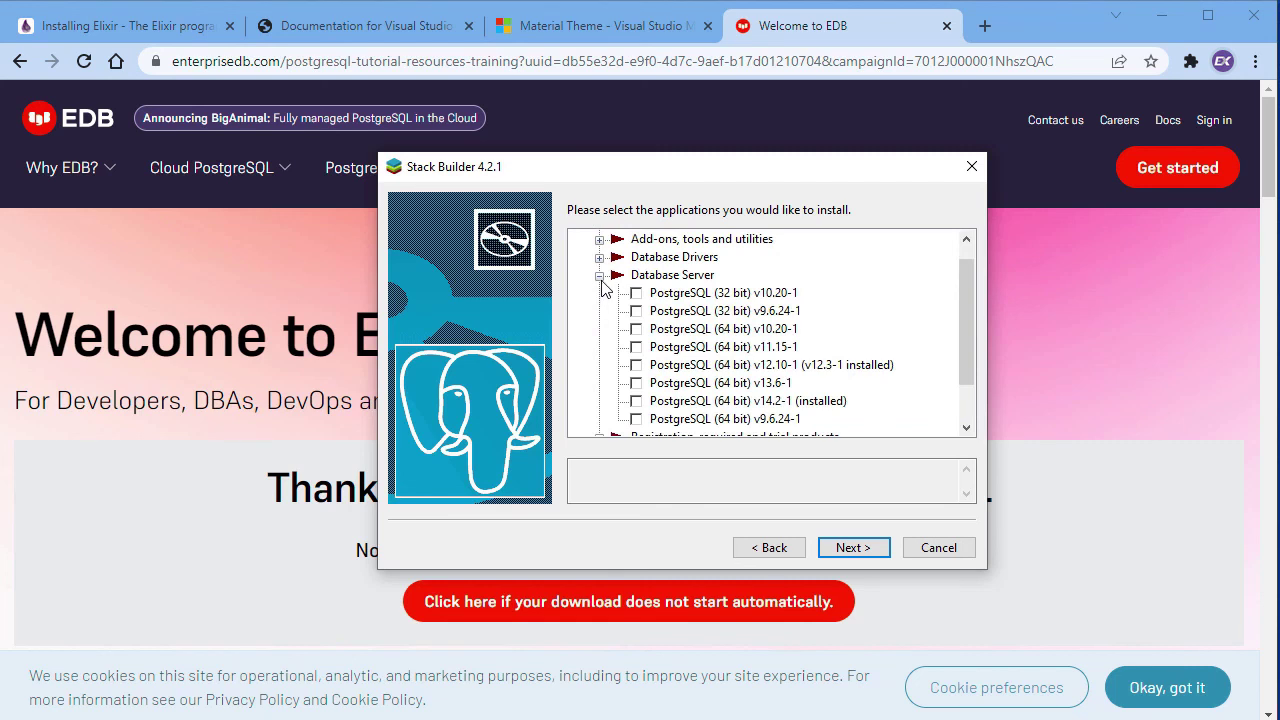
left_click(600, 278)
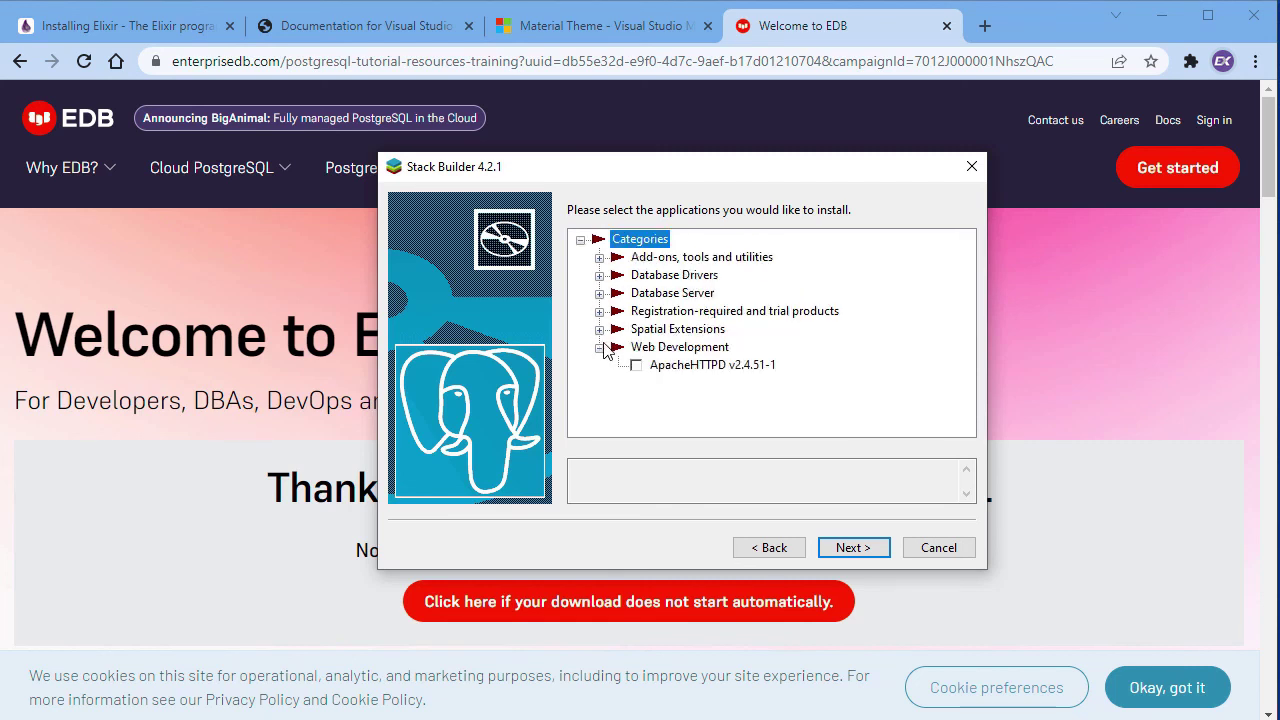
left_click(930, 547)
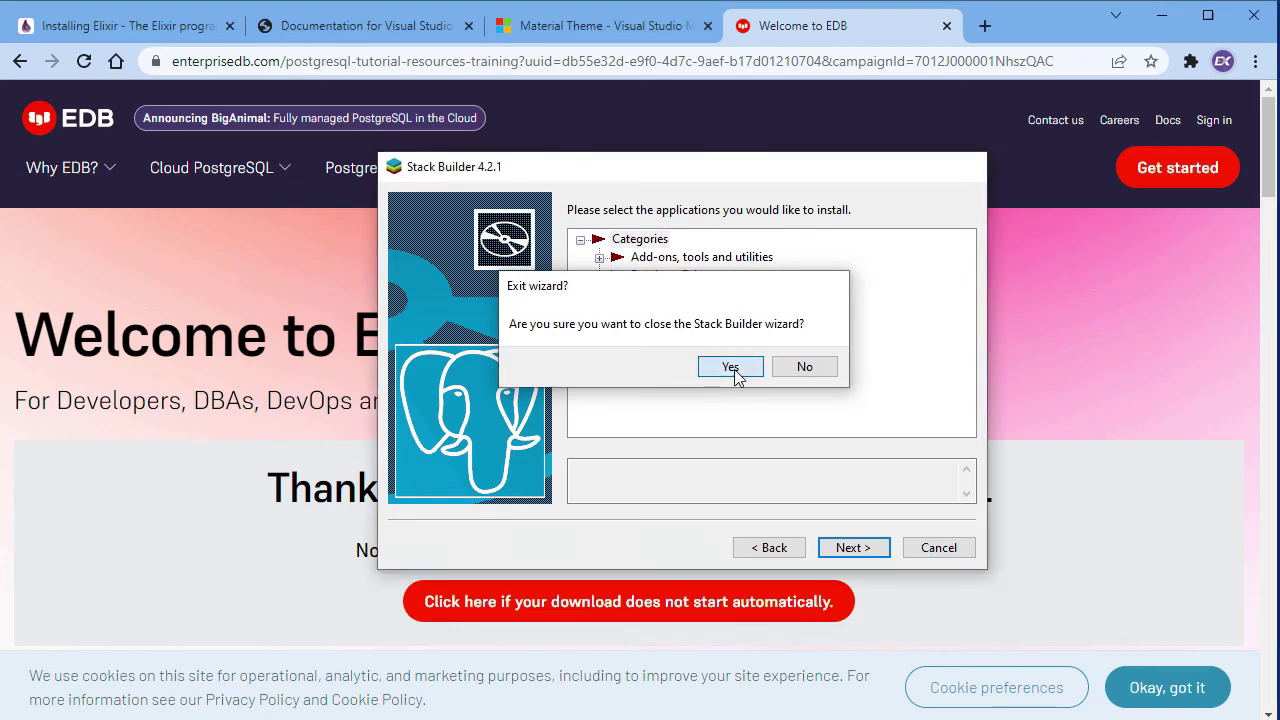
left_click(733, 368)
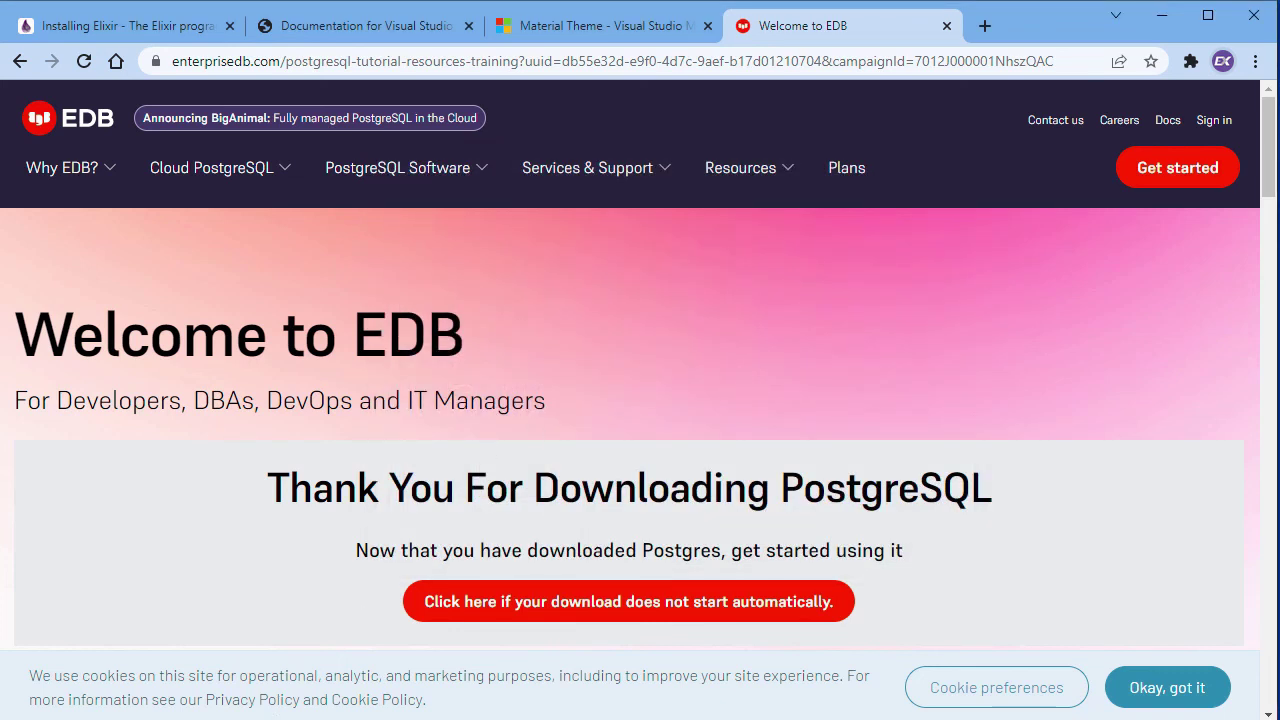
key("super")
type("postgres")
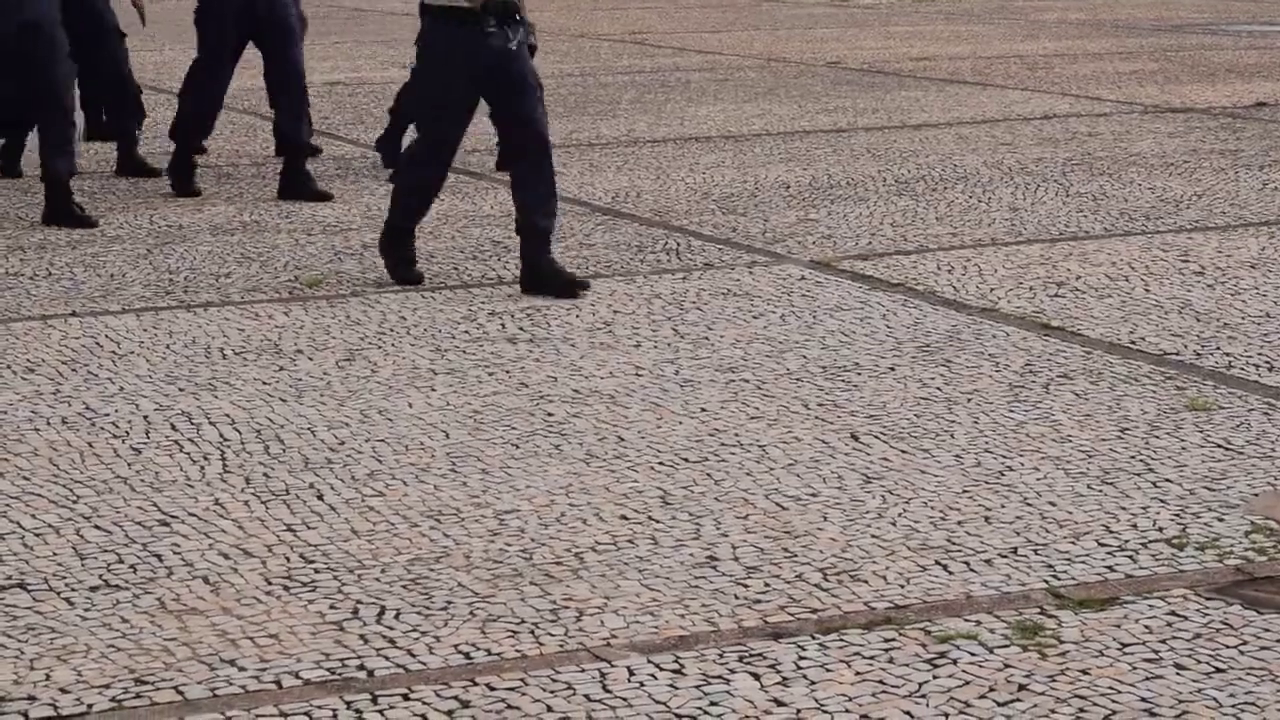